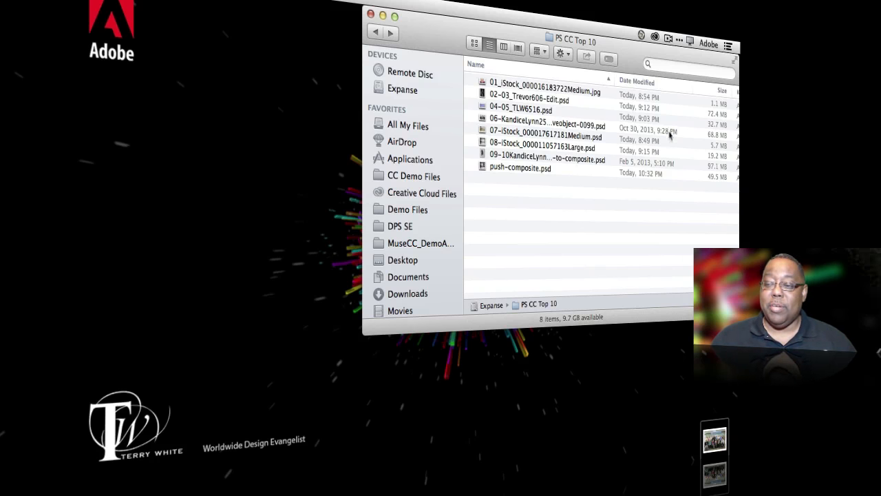
# Review the installed and available apps in the Creative Cloud app list.
pyautogui.click(655, 37)
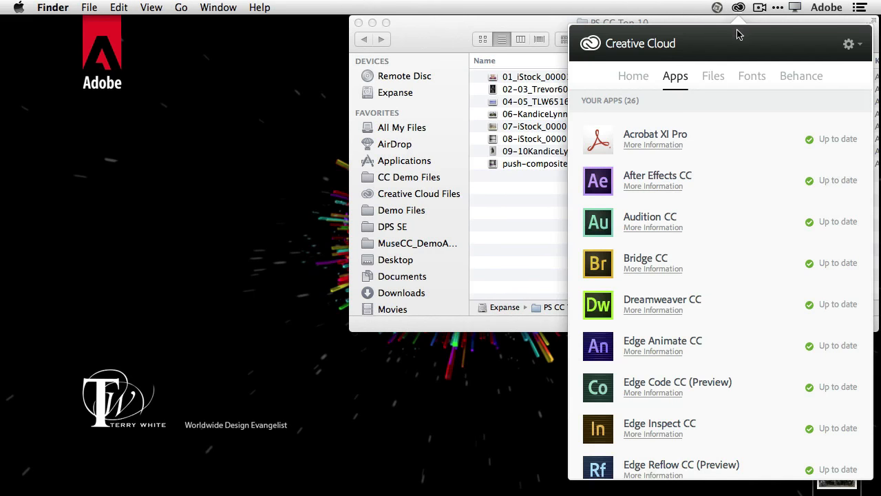
pyautogui.scroll(-5, 722, 299)
pyautogui.scroll(-10, 721, 301)
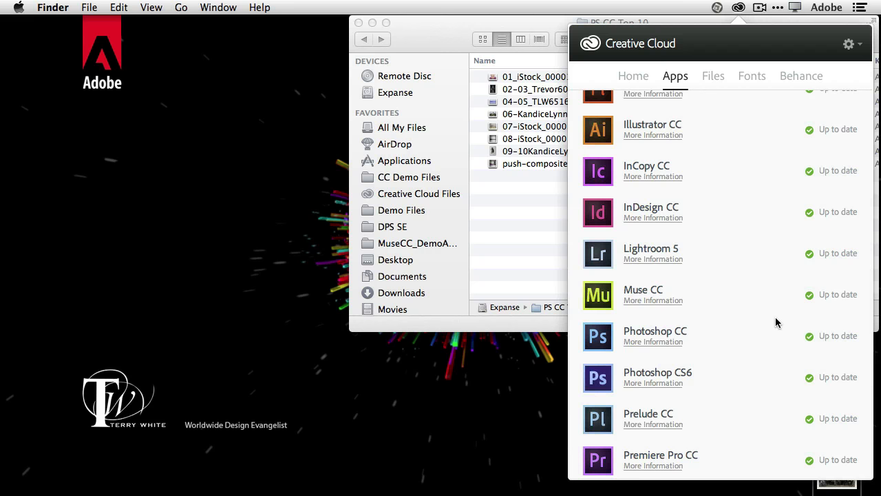
pyautogui.scroll(10, 776, 322)
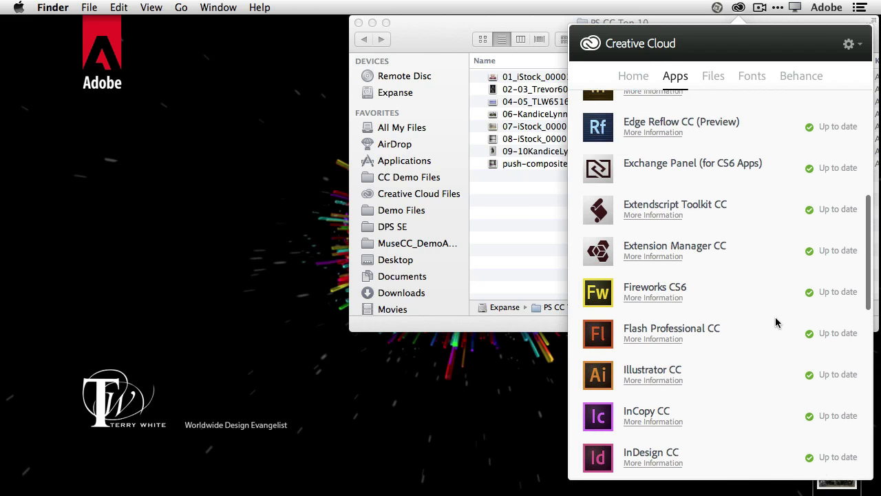
pyautogui.scroll(5, 776, 322)
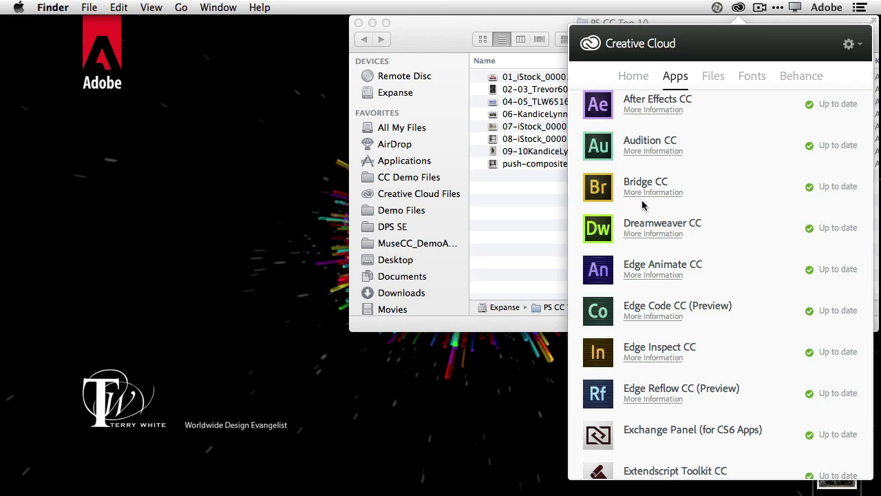
pyautogui.scroll(-2, 642, 201)
pyautogui.scroll(4, 633, 202)
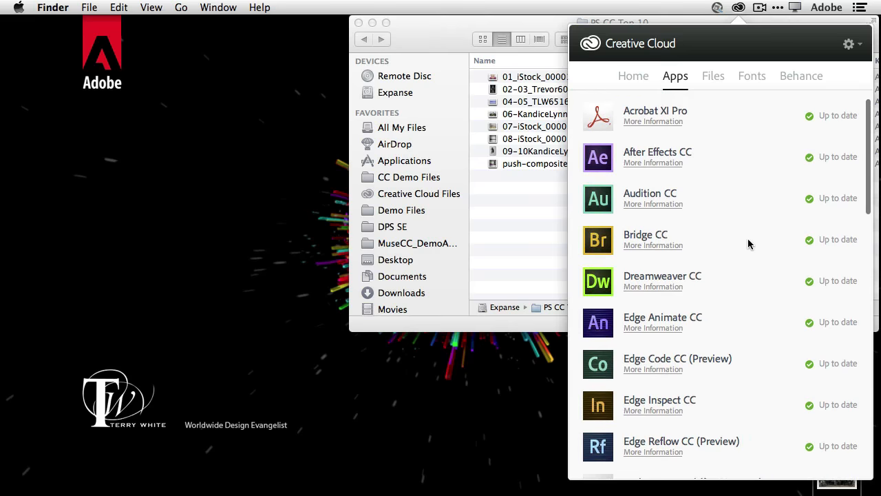
pyautogui.scroll(-10, 724, 244)
pyautogui.scroll(-5, 723, 244)
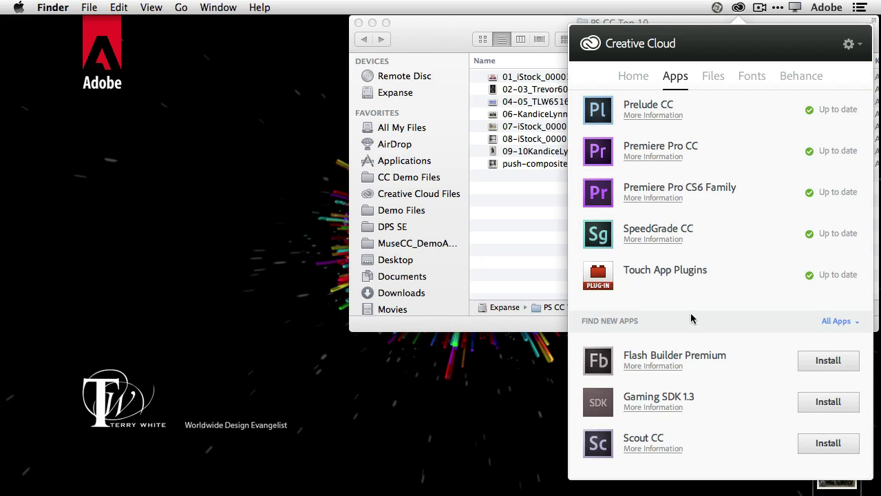
pyautogui.click(738, 7)
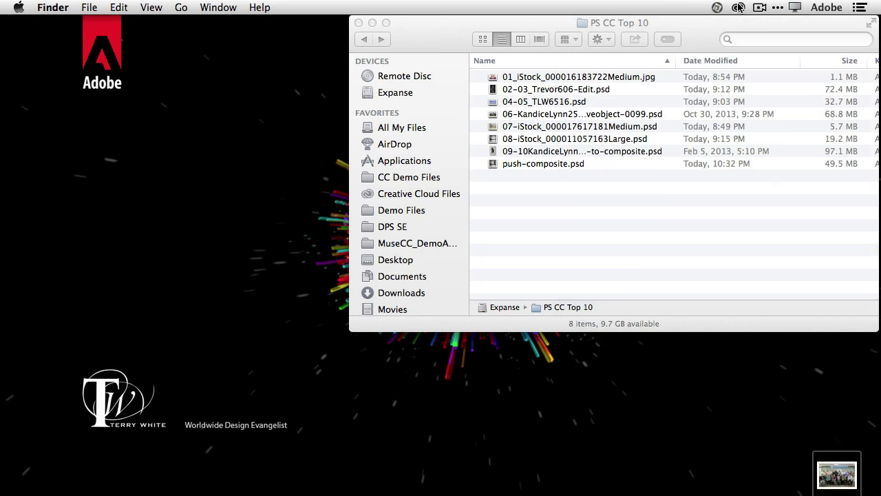
# Open the PS CC Top 10 folder in Adobe Bridge.
pyautogui.click(521, 28)
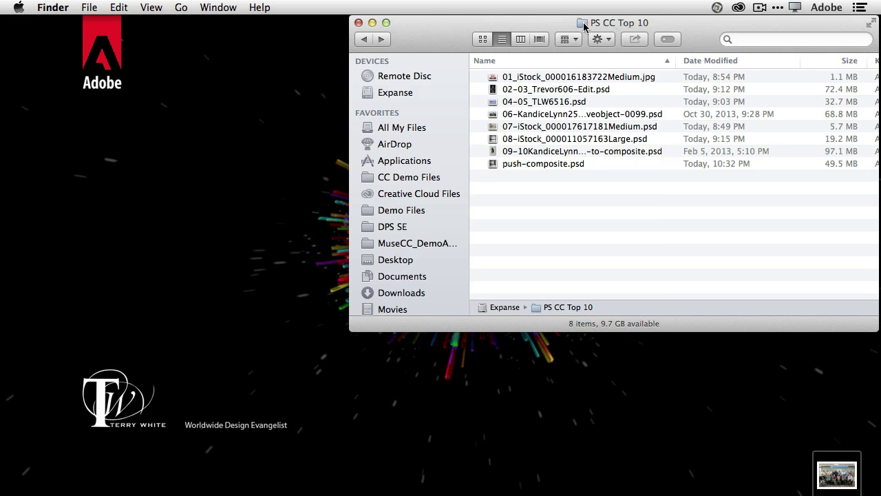
pyautogui.moveTo(584, 25); pyautogui.dragTo(153, 483)
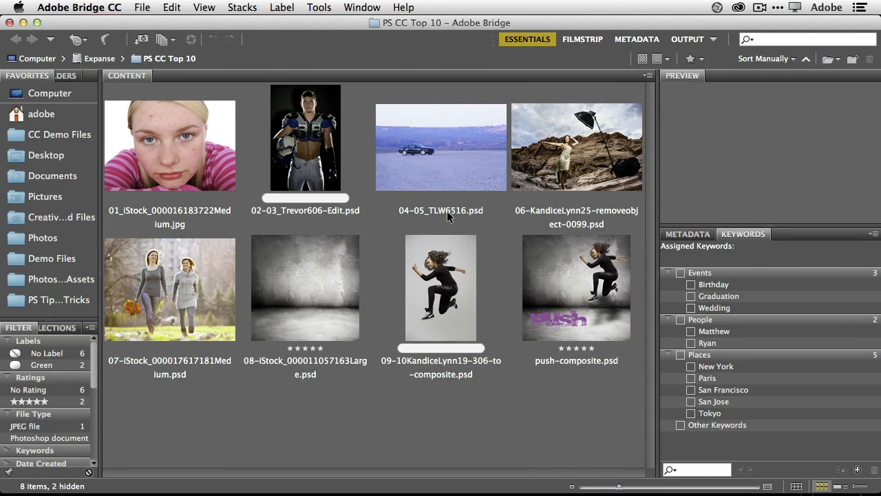
pyautogui.click(197, 284)
pyautogui.press('space')
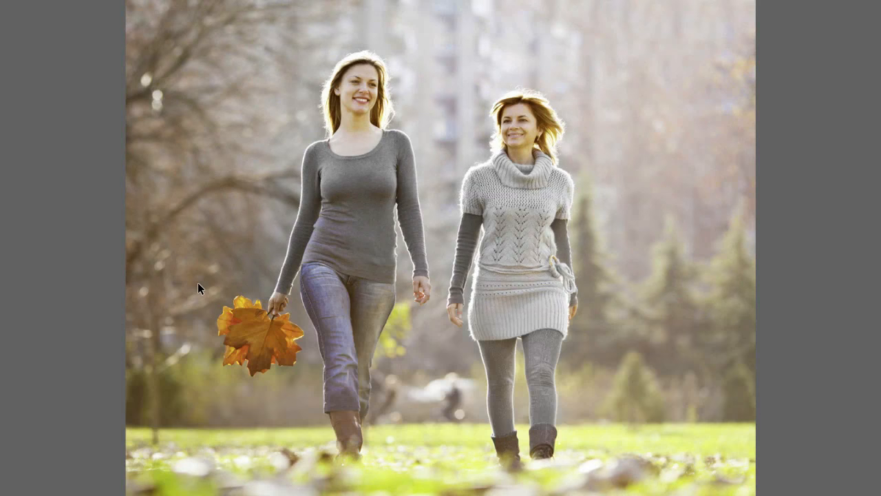
pyautogui.press('Right')
pyautogui.press('Left')
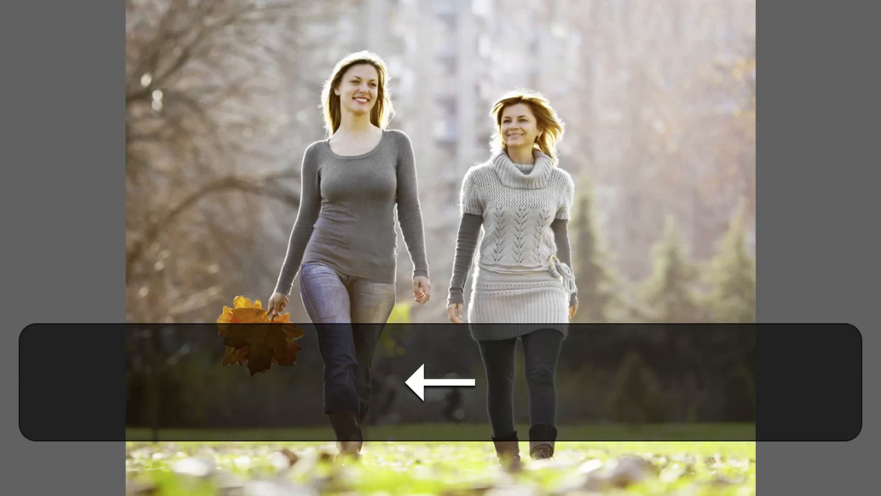
pyautogui.press('Escape')
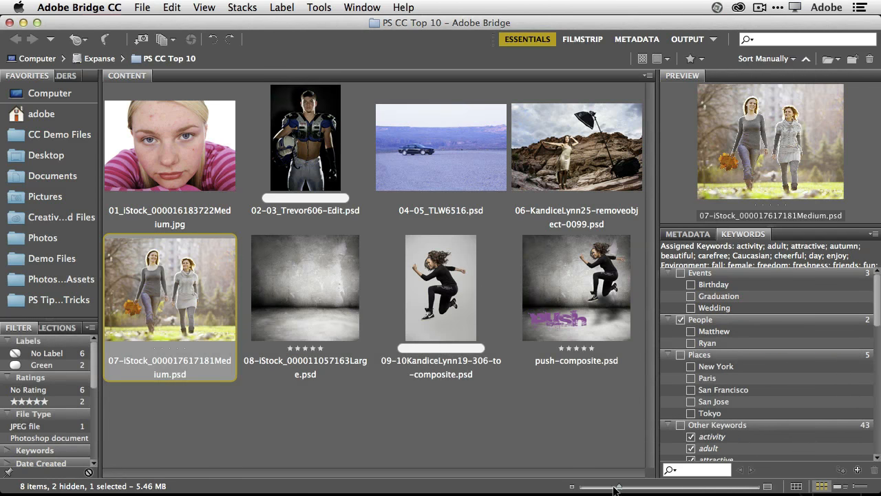
pyautogui.moveTo(617, 489)
pyautogui.mouseDown()
pyautogui.moveTo(605, 489)
pyautogui.moveTo(617, 489)
pyautogui.mouseUp()
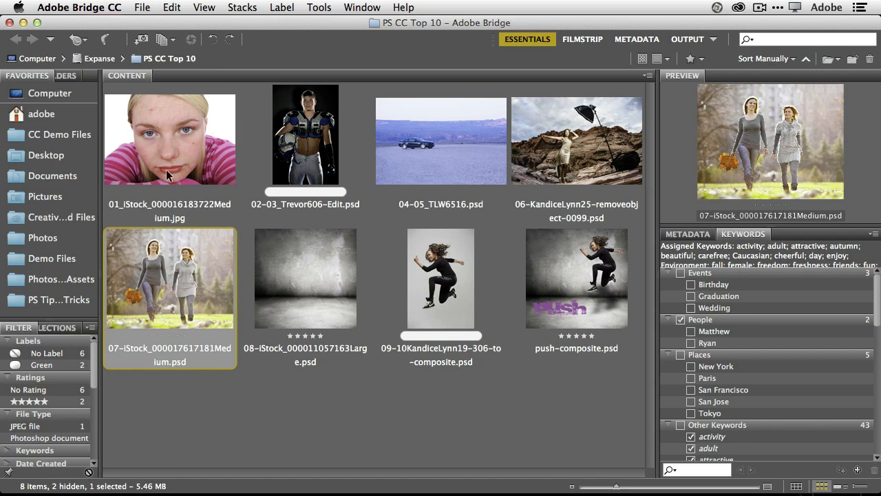
pyautogui.doubleClick(168, 149)
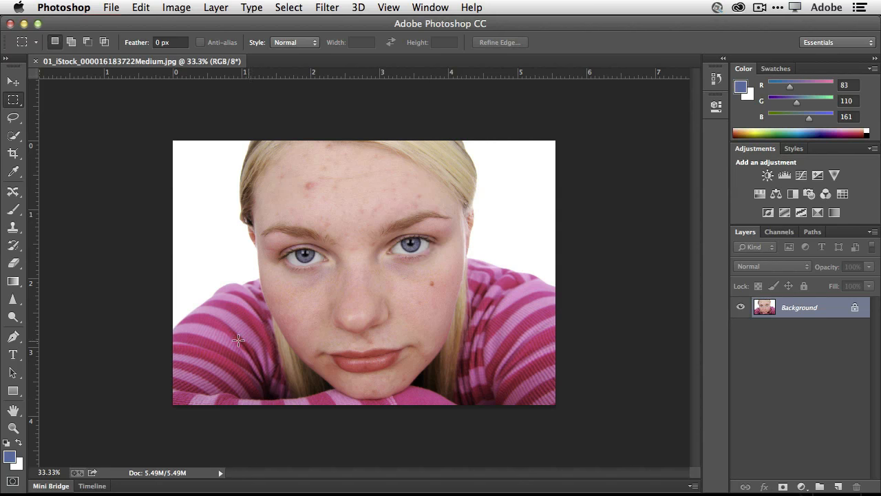
# Inspect the portrait's skin at several magnifications with the Zoom tool, up to 100% and back out to 33.3%.
pyautogui.click(13, 427)
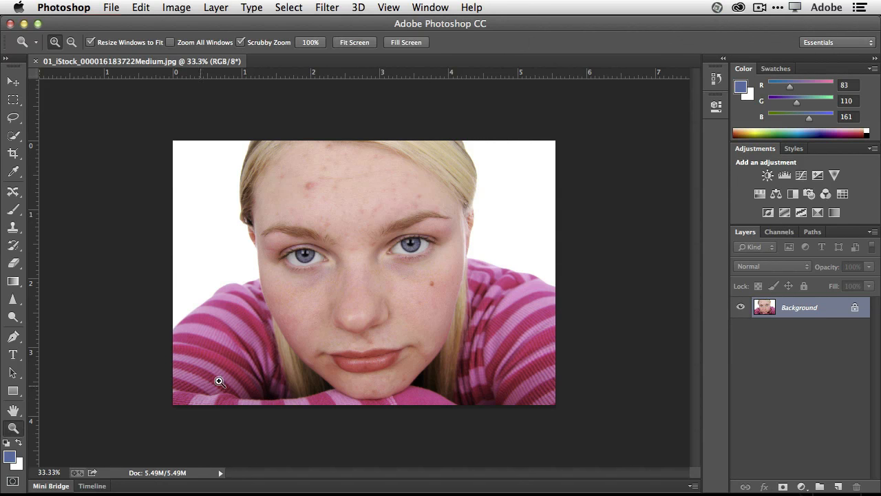
pyautogui.click(354, 247)
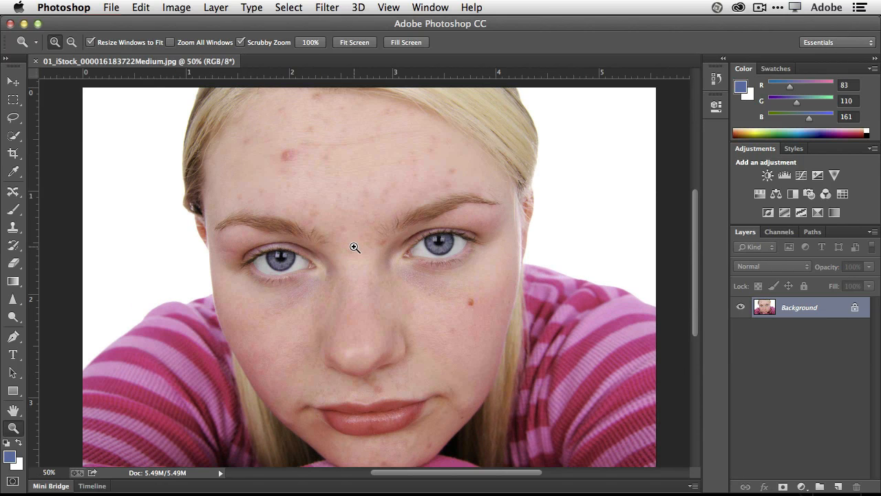
pyautogui.click(354, 246)
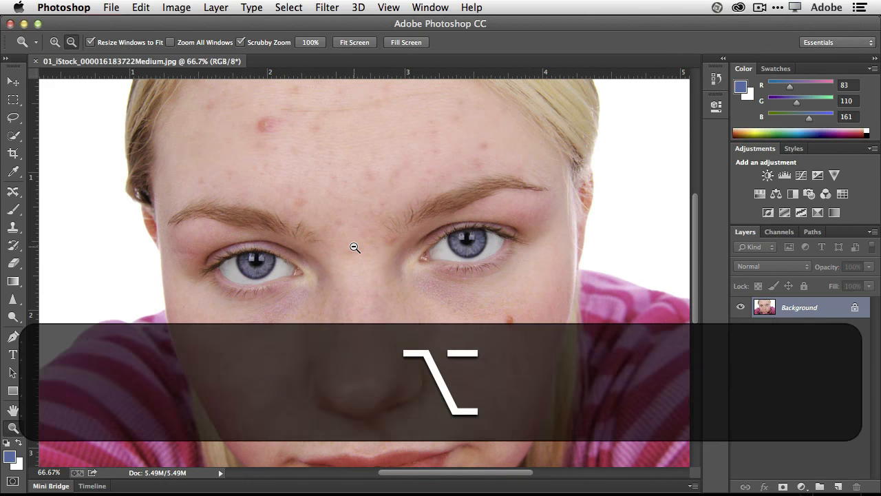
pyautogui.keyDown('alt'); pyautogui.click(354, 247); pyautogui.keyUp('alt')
pyautogui.keyDown('alt'); pyautogui.click(354, 247); pyautogui.keyUp('alt')
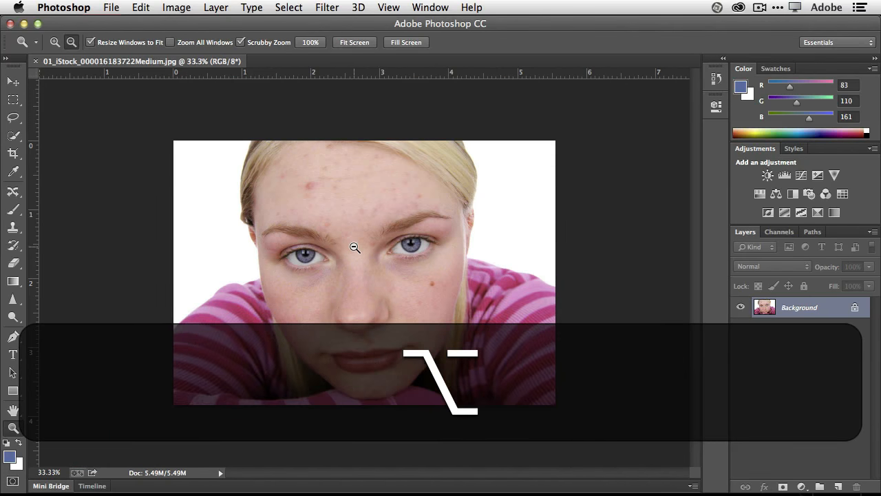
pyautogui.keyDown('alt'); pyautogui.click(354, 247); pyautogui.keyUp('alt')
pyautogui.click(363, 257)
pyautogui.moveTo(363, 257); pyautogui.dragTo(417, 262)
pyautogui.press('alt')
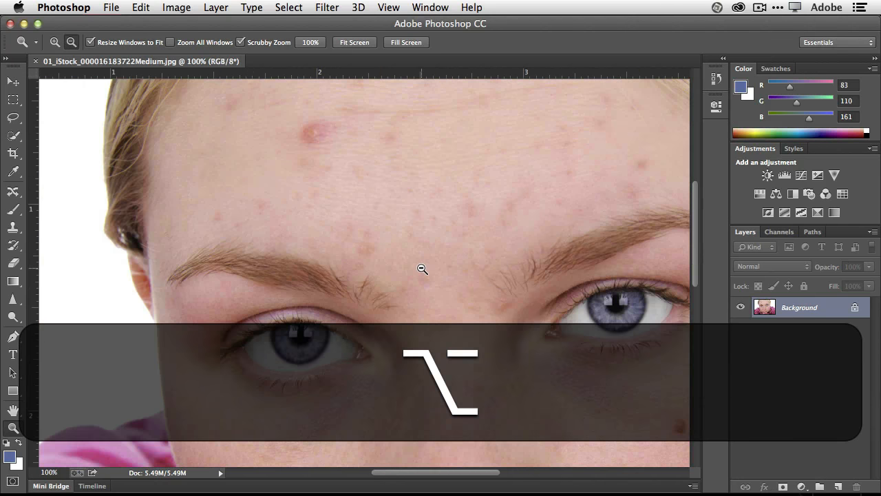
pyautogui.keyDown('alt'); pyautogui.click(423, 268); pyautogui.keyUp('alt')
pyautogui.keyDown('alt'); pyautogui.click(423, 269); pyautogui.keyUp('alt')
pyautogui.keyDown('alt'); pyautogui.click(422, 269); pyautogui.keyUp('alt')
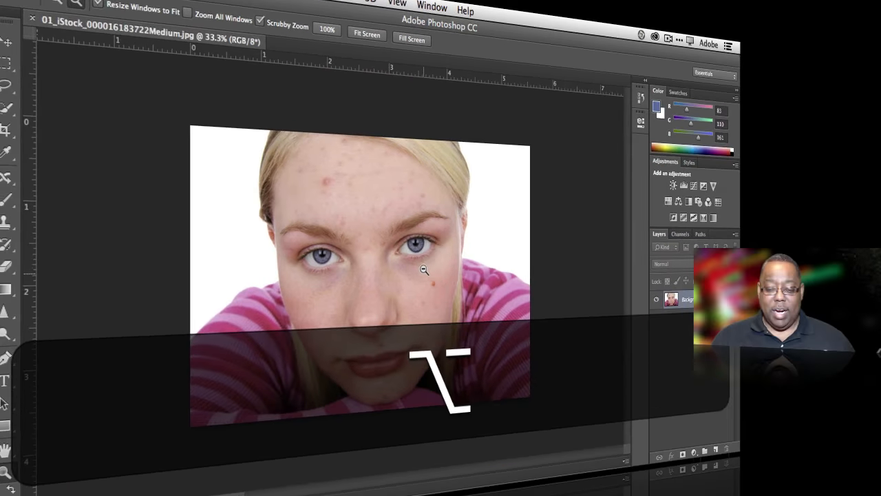
# Switch to the Spot Healing Brush at 50% magnification and set its brush size to 50 px.
pyautogui.click(421, 268)
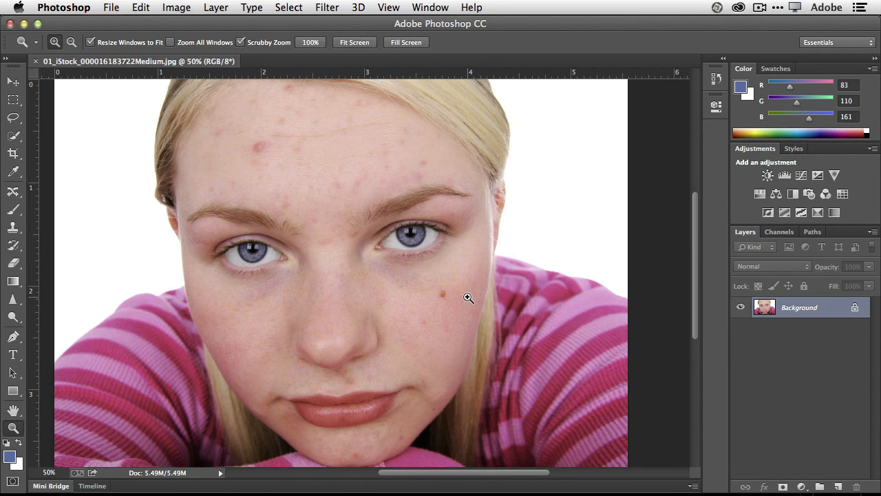
pyautogui.click(16, 195)
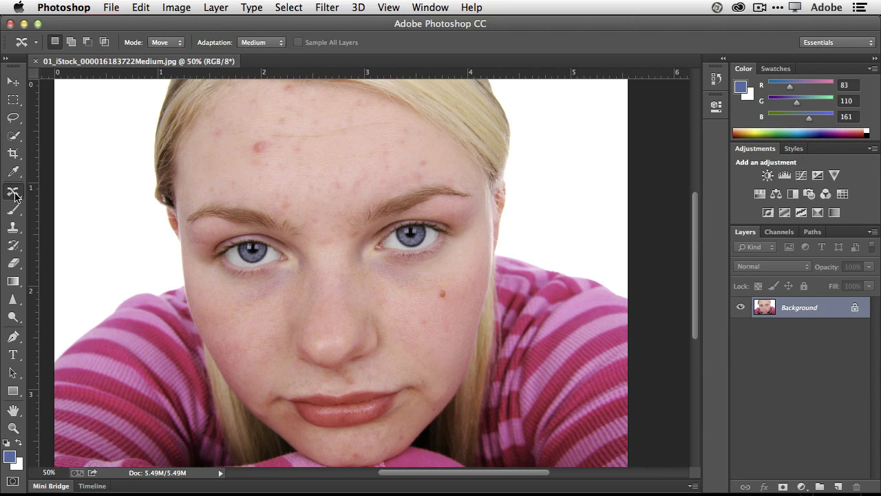
pyautogui.click(15, 196)
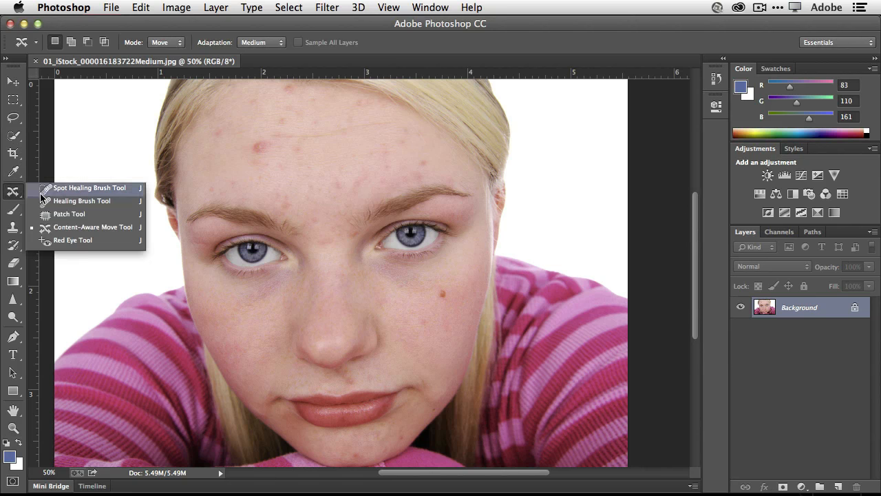
pyautogui.click(114, 194)
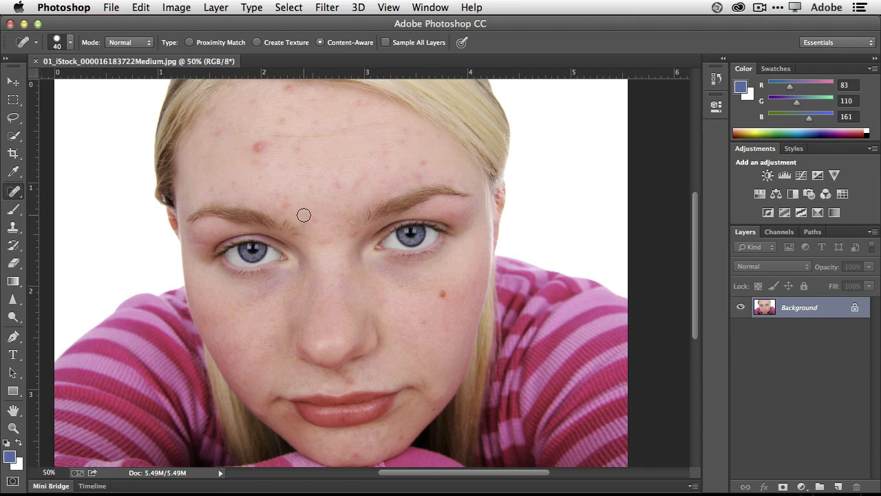
pyautogui.click(261, 151)
pyautogui.press(']')
pyautogui.press(']')
pyautogui.press(']')
pyautogui.press(']')
pyautogui.press(']')
pyautogui.press(']')
pyautogui.press(']')
pyautogui.press(']')
pyautogui.press(']')
pyautogui.press('[')
pyautogui.press('[')
pyautogui.press('[')
pyautogui.press('[')
pyautogui.press('[')
pyautogui.press('[')
pyautogui.press('[')
pyautogui.press('[')
pyautogui.press(']')
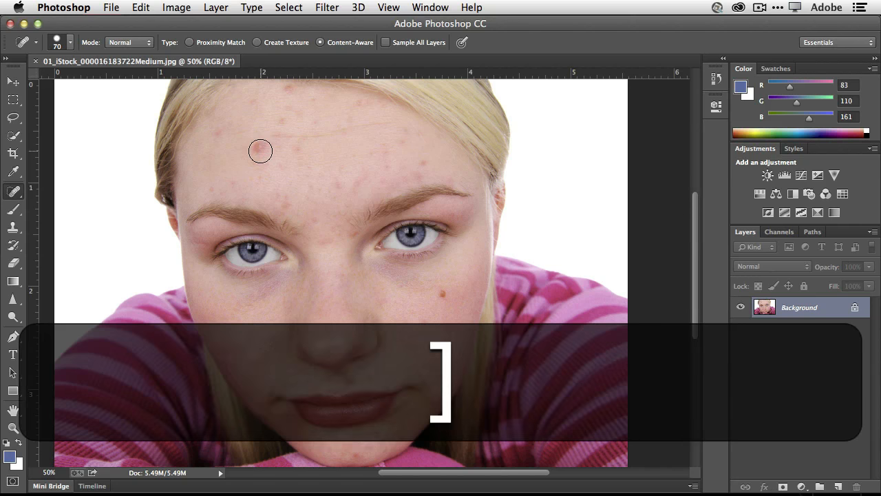
pyautogui.press('[')
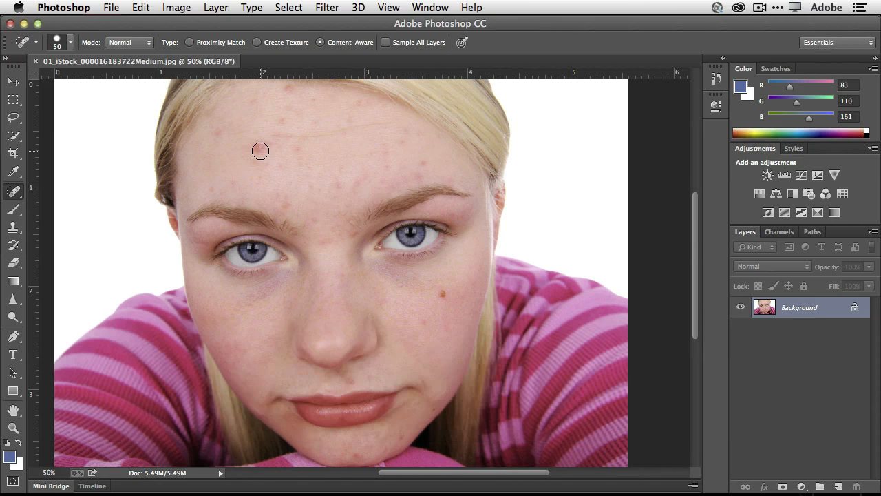
pyautogui.press('[')
pyautogui.press(']')
pyautogui.click(69, 44)
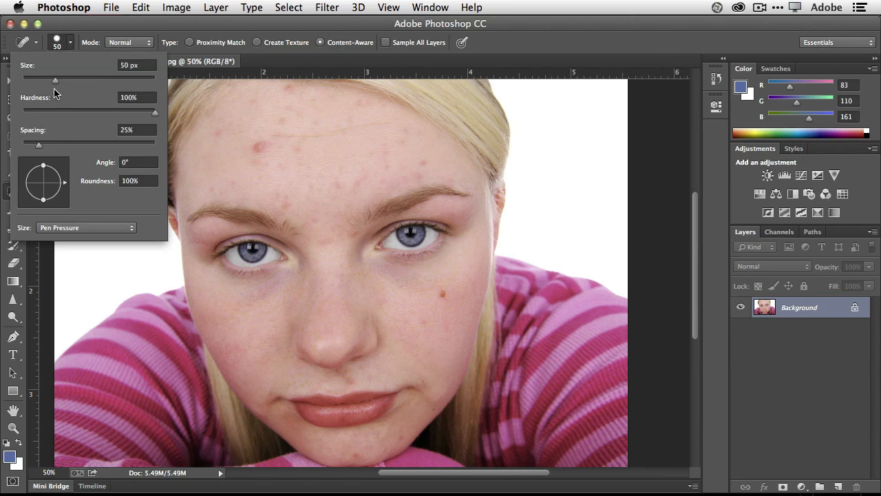
pyautogui.click(263, 147)
# Heal the large red blemish, the fine crease line and the smaller spots on the left half of the woman's forehead.
pyautogui.click(261, 147)
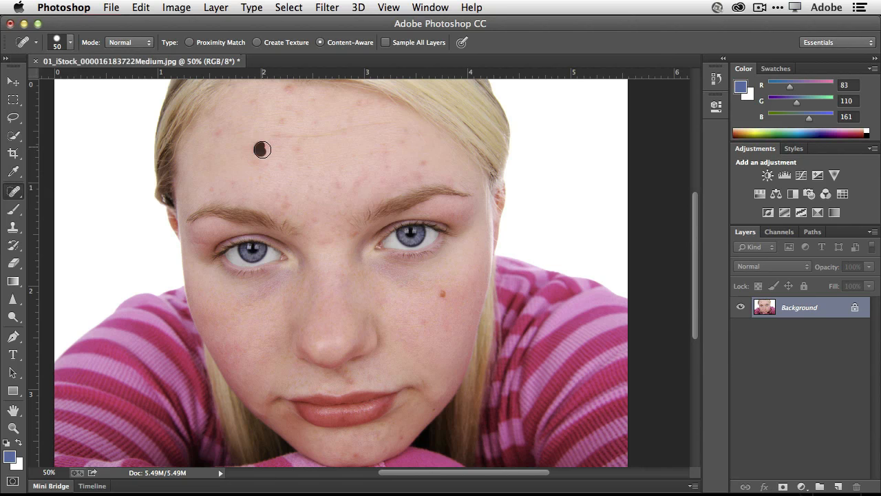
pyautogui.moveTo(268, 133); pyautogui.dragTo(332, 138)
pyautogui.click(254, 148)
pyautogui.click(222, 131)
pyautogui.click(288, 88)
pyautogui.click(259, 98)
pyautogui.click(291, 120)
pyautogui.click(269, 143)
pyautogui.moveTo(266, 162); pyautogui.dragTo(258, 164)
pyautogui.click(252, 186)
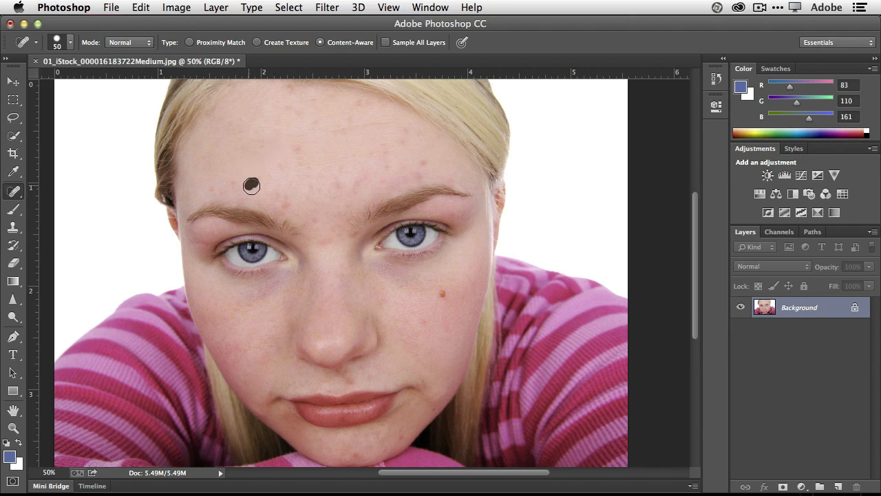
pyautogui.click(233, 183)
pyautogui.click(211, 188)
# Heal the spots across the middle of the forehead, near the inner eyebrows and above the right-hand eyebrow.
pyautogui.click(292, 148)
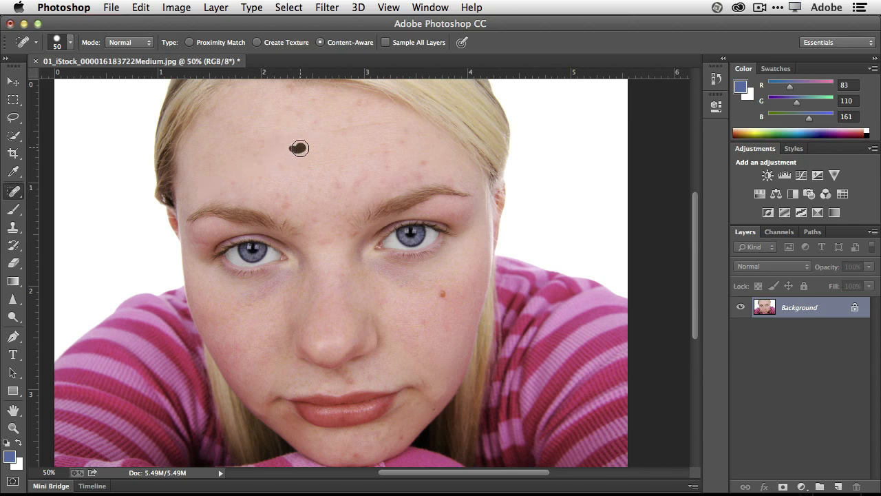
pyautogui.click(285, 167)
pyautogui.click(285, 204)
pyautogui.click(337, 193)
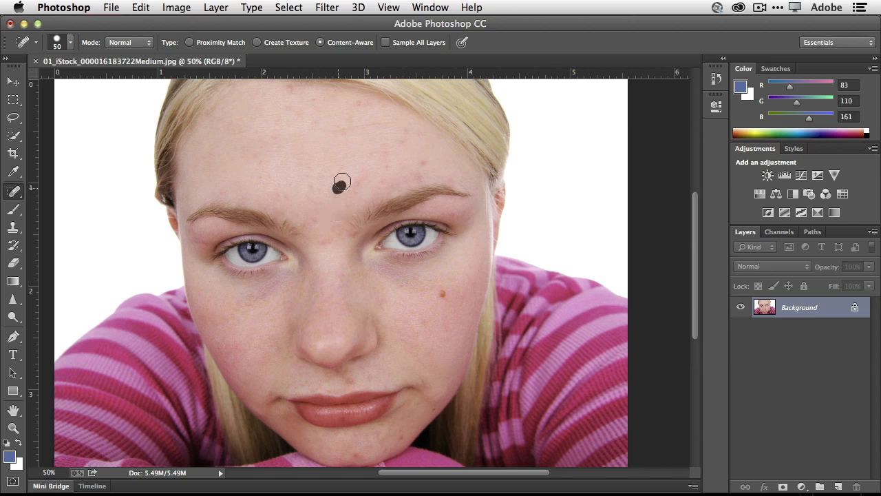
pyautogui.click(355, 232)
pyautogui.click(420, 166)
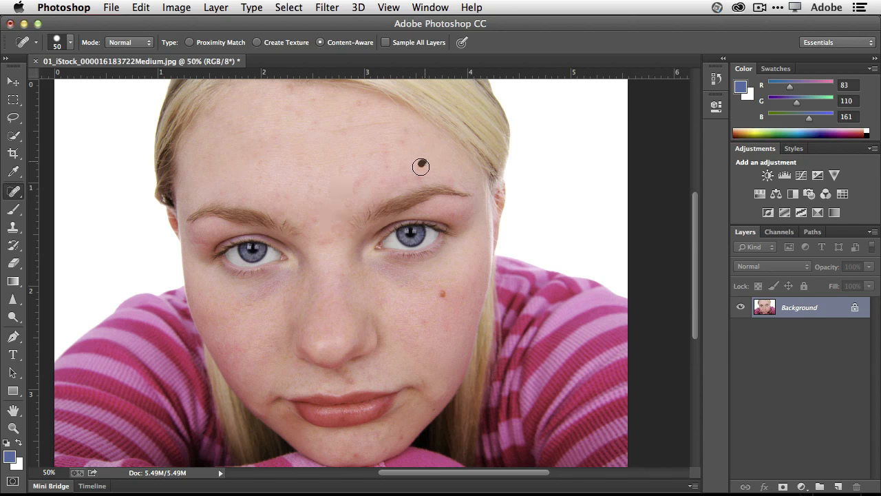
# Remove the mole on the right-hand cheek and the blemishes on the chin and around the mouth.
pyautogui.click(442, 293)
pyautogui.click(425, 409)
pyautogui.click(433, 407)
pyautogui.click(403, 437)
pyautogui.click(354, 458)
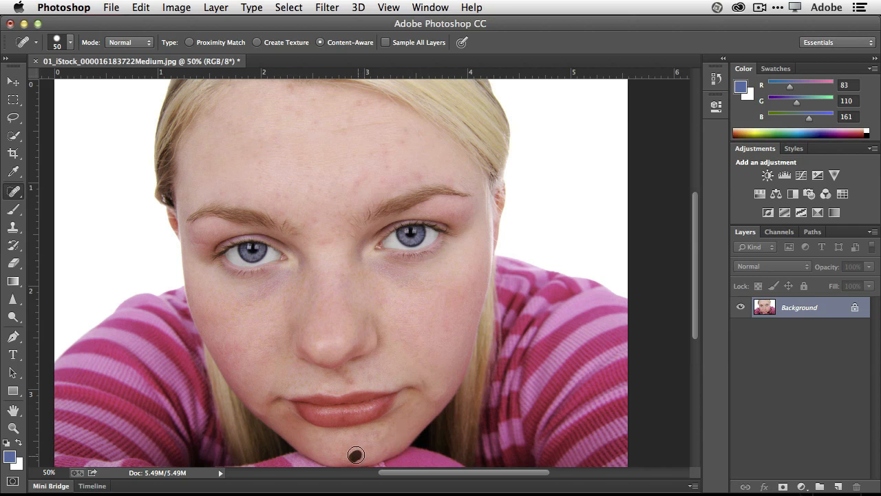
pyautogui.click(380, 435)
pyautogui.click(352, 380)
# Heal the remaining spots on the right half and upper middle of the forehead and between the eyebrows.
pyautogui.click(405, 136)
pyautogui.click(385, 148)
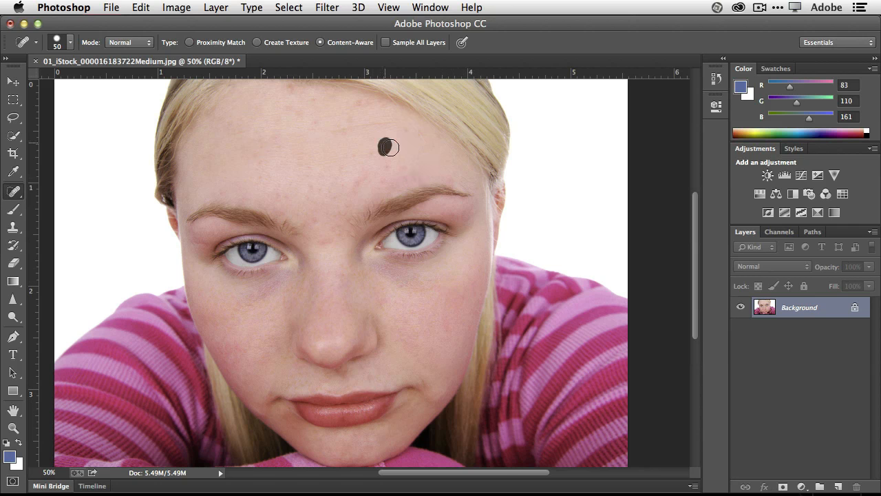
pyautogui.click(389, 166)
pyautogui.moveTo(359, 183); pyautogui.dragTo(353, 193)
pyautogui.click(317, 219)
pyautogui.click(359, 102)
pyautogui.click(347, 124)
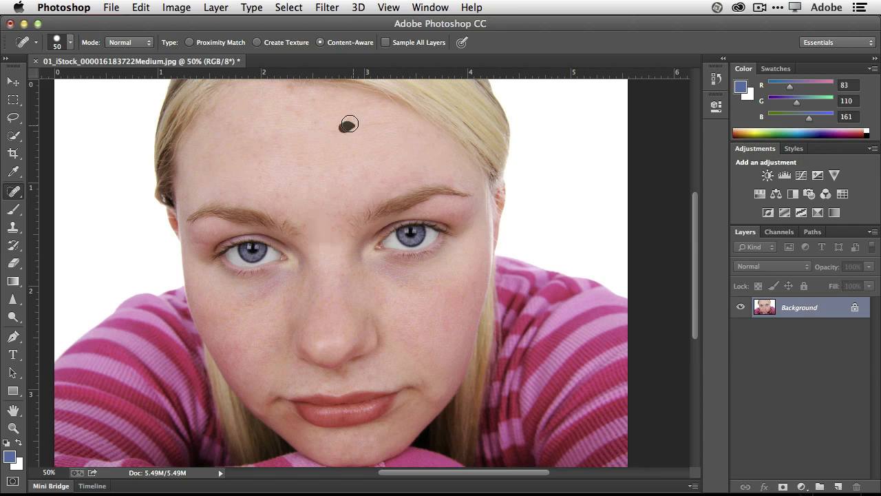
# Heal the small spots along the upper middle and left half of the woman's forehead down to above the eyebrow.
pyautogui.click(291, 90)
pyautogui.click(277, 143)
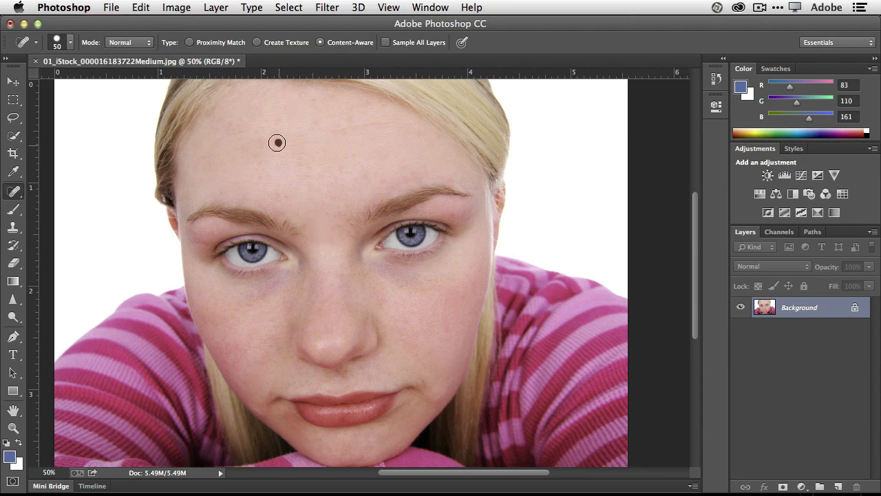
pyautogui.click(251, 112)
pyautogui.click(238, 130)
pyautogui.click(256, 169)
pyautogui.click(259, 182)
# Heal the marks between the eyebrows and along the upper bridge of the nose.
pyautogui.moveTo(351, 238)
pyautogui.mouseDown()
pyautogui.moveTo(337, 228)
pyautogui.moveTo(353, 221)
pyautogui.moveTo(352, 212)
pyautogui.mouseUp()
pyautogui.moveTo(301, 236); pyautogui.dragTo(292, 225)
pyautogui.click(285, 228)
pyautogui.moveTo(365, 221)
pyautogui.mouseDown()
pyautogui.moveTo(351, 226)
pyautogui.moveTo(350, 212)
pyautogui.mouseUp()
# Heal the marks beside the nose, near the right-hand mouth corner, on the right-hand cheek and at the upper middle forehead.
pyautogui.moveTo(295, 290); pyautogui.dragTo(284, 307)
pyautogui.moveTo(282, 305); pyautogui.dragTo(302, 283)
pyautogui.moveTo(420, 380); pyautogui.dragTo(425, 390)
pyautogui.moveTo(459, 300); pyautogui.dragTo(465, 302)
pyautogui.moveTo(314, 103)
pyautogui.mouseDown()
pyautogui.moveTo(360, 125)
pyautogui.moveTo(319, 124)
pyautogui.mouseUp()
pyautogui.moveTo(337, 133); pyautogui.dragTo(337, 132)
# Use the Liquify filter to push both corners of the mouth upward into a slight smile and apply it.
pyautogui.click(328, 7)
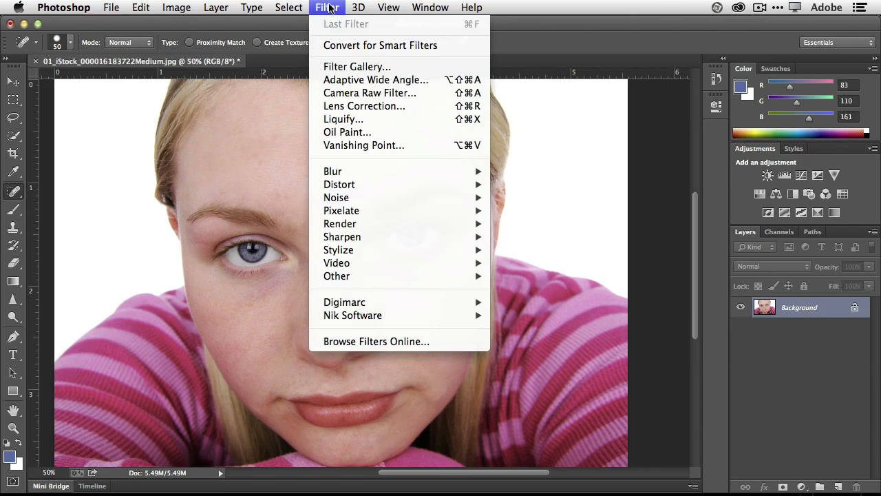
pyautogui.click(386, 118)
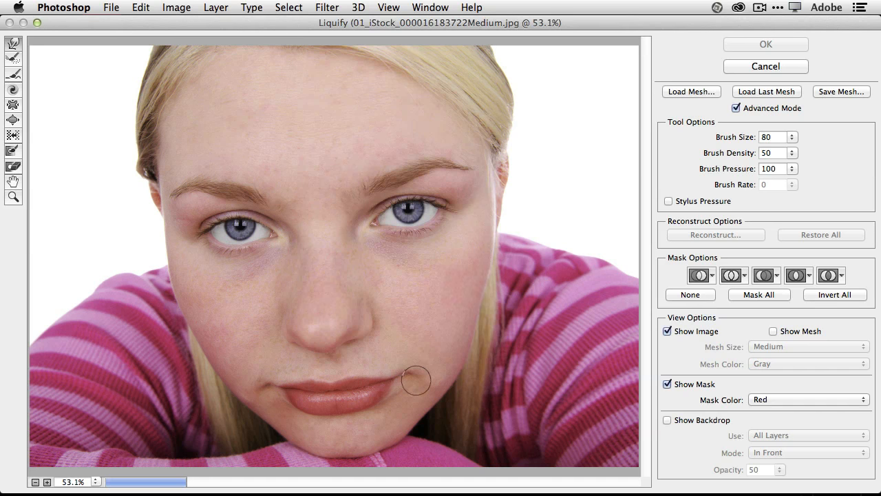
pyautogui.moveTo(417, 372); pyautogui.dragTo(422, 371)
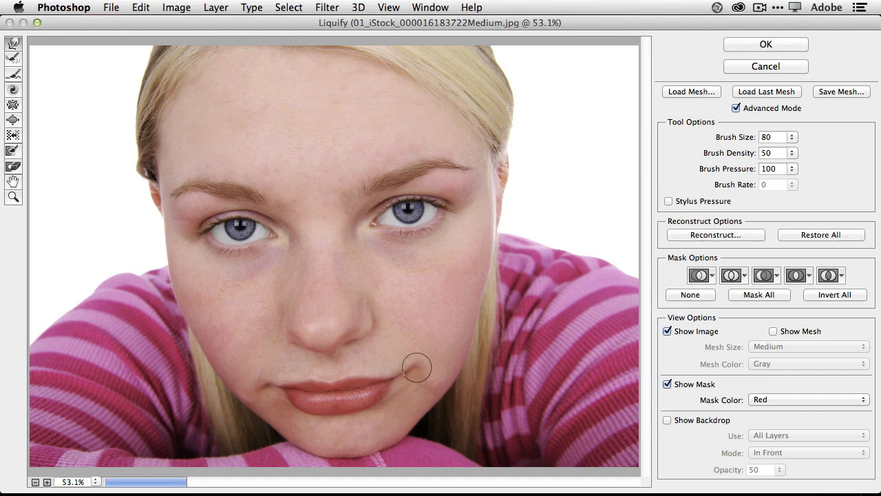
pyautogui.moveTo(260, 389); pyautogui.dragTo(260, 383)
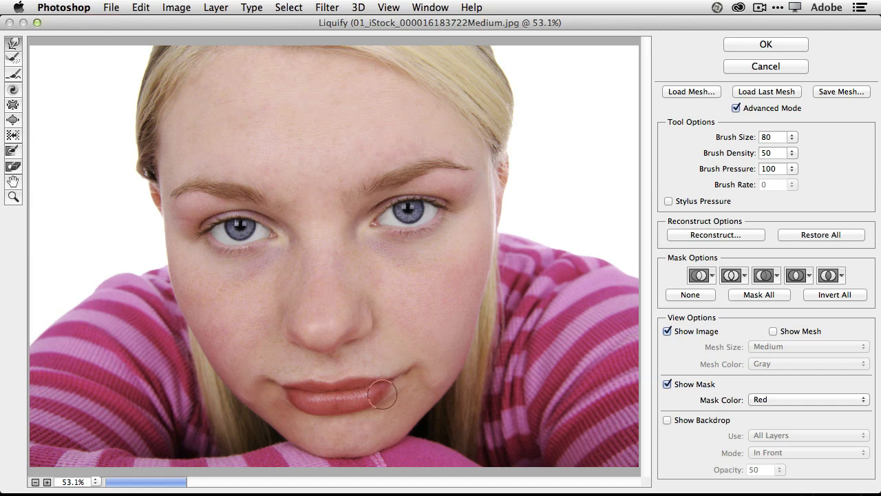
pyautogui.moveTo(405, 378); pyautogui.dragTo(415, 363)
pyautogui.click(771, 43)
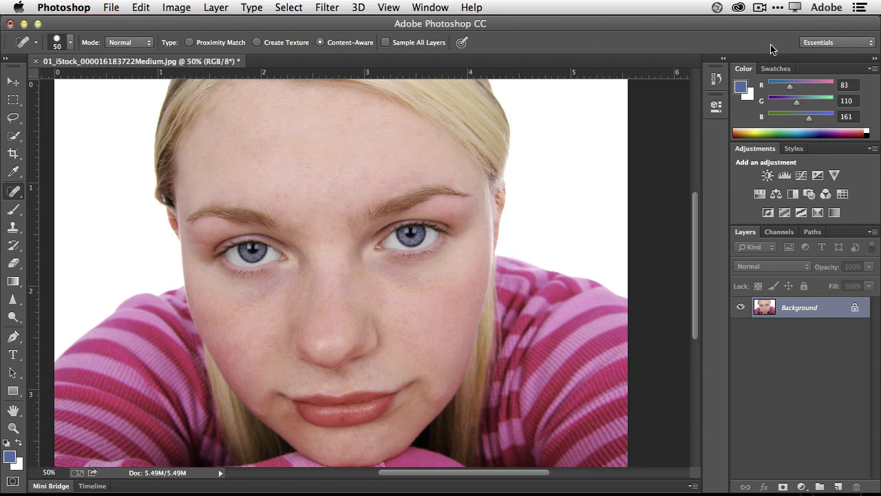
# Undo and redo the Liquify edit to compare the mouth, leave it undone and close the portrait without saving.
pyautogui.press('super+z')
pyautogui.press('super+z')
pyautogui.press('super+z')
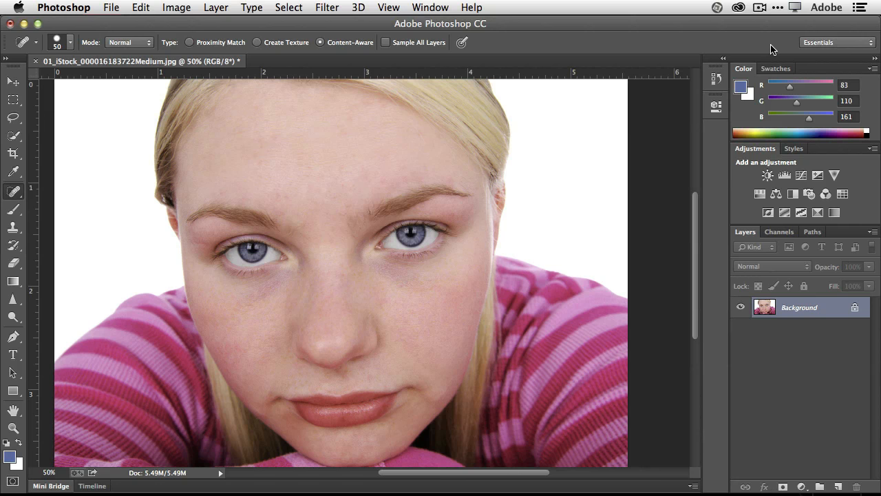
pyautogui.press('super+w')
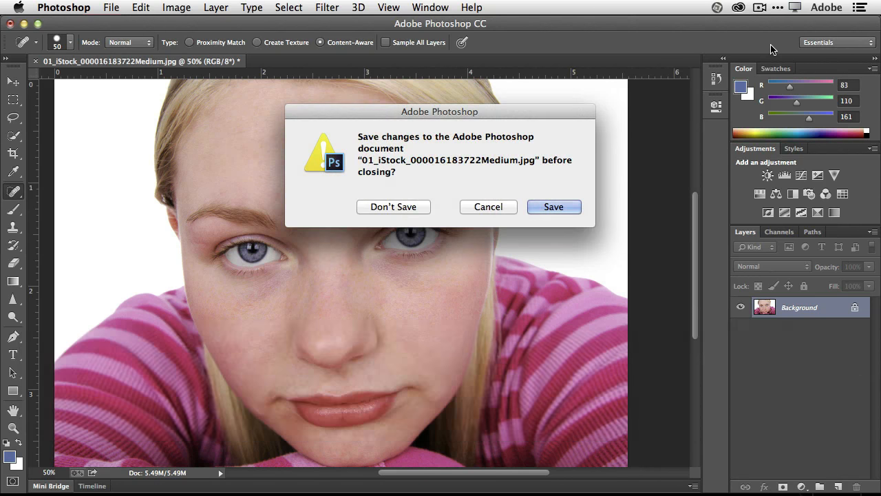
pyautogui.click(402, 210)
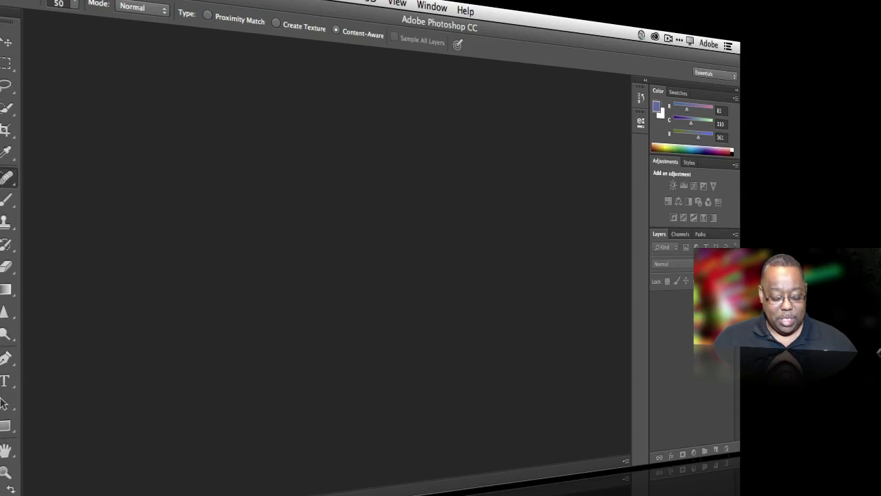
# Open the football player PSD from the PS CC Top 10 folder in Mini Bridge, collapse the browser and enlarge the photo to 12.5%.
pyautogui.press('alt+super+equal')
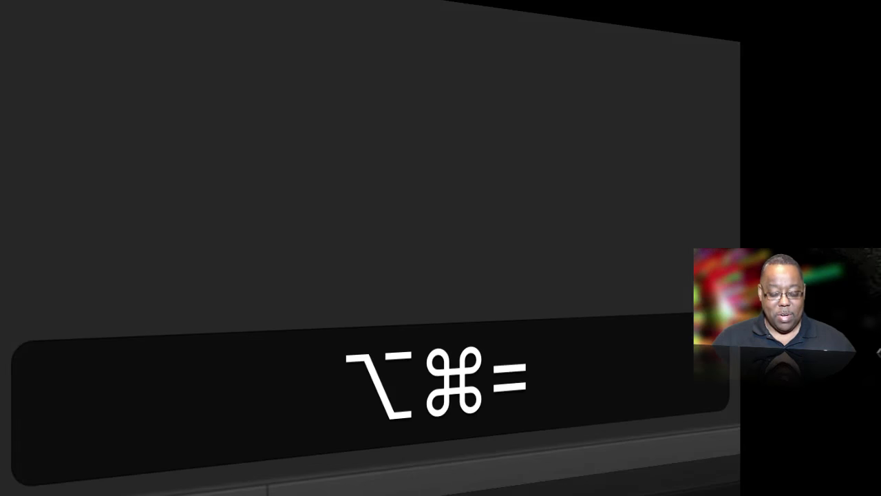
pyautogui.press('alt+super+minus')
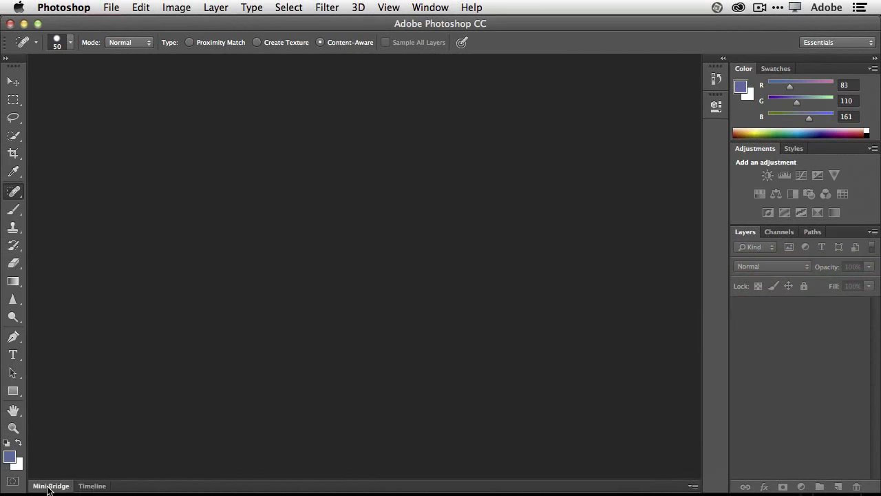
pyautogui.click(47, 486)
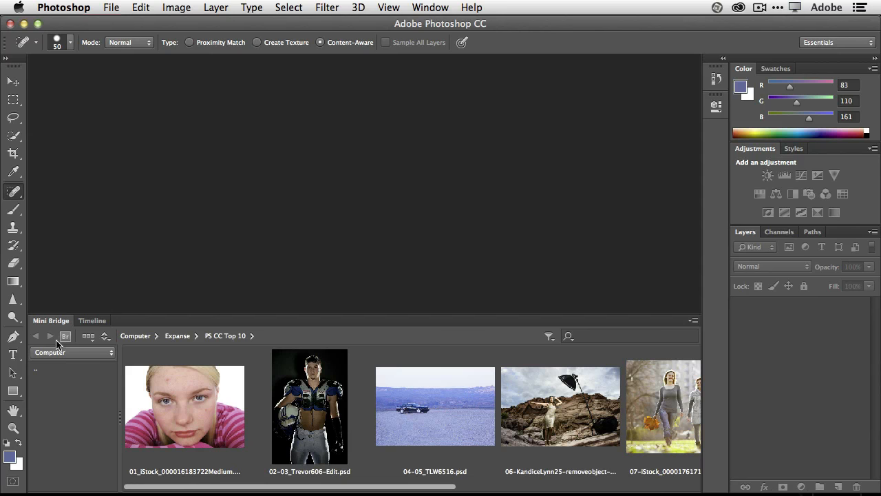
pyautogui.click(63, 354)
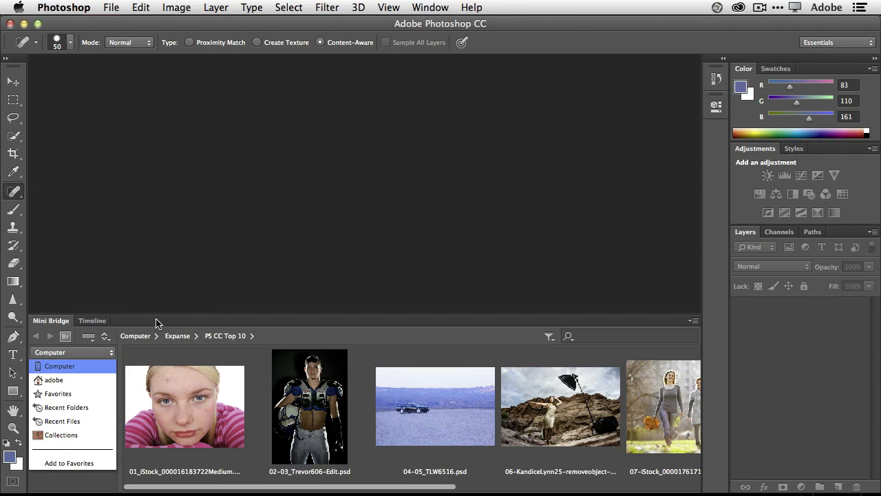
pyautogui.click(303, 337)
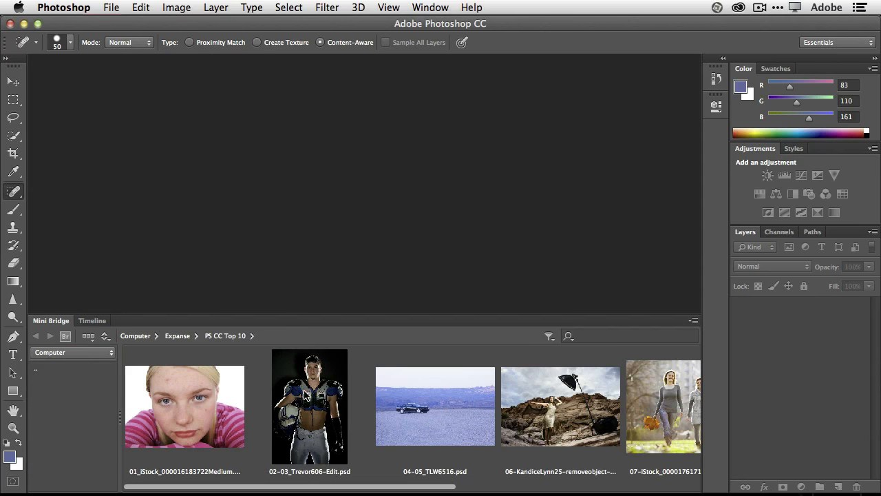
pyautogui.doubleClick(305, 394)
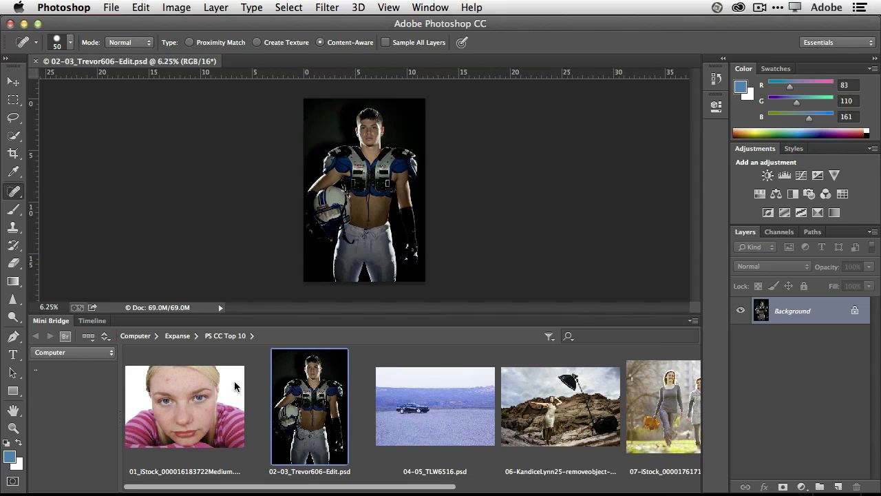
pyautogui.doubleClick(58, 322)
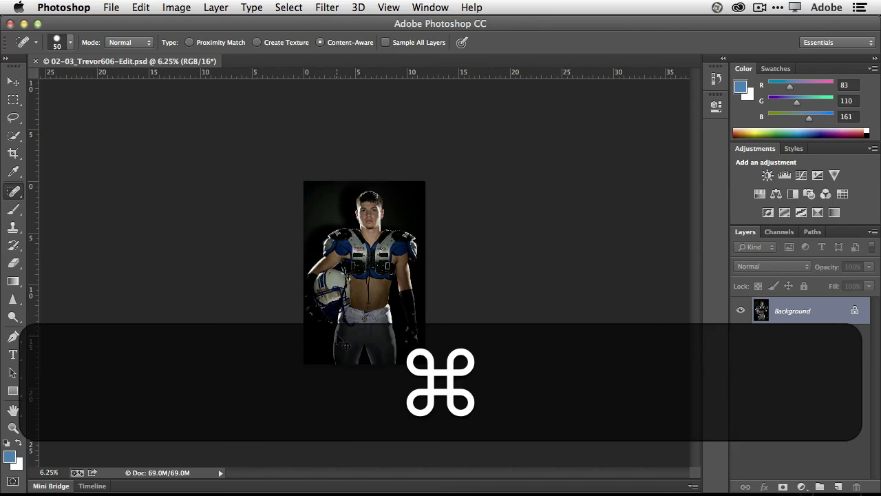
pyautogui.press('super+equal')
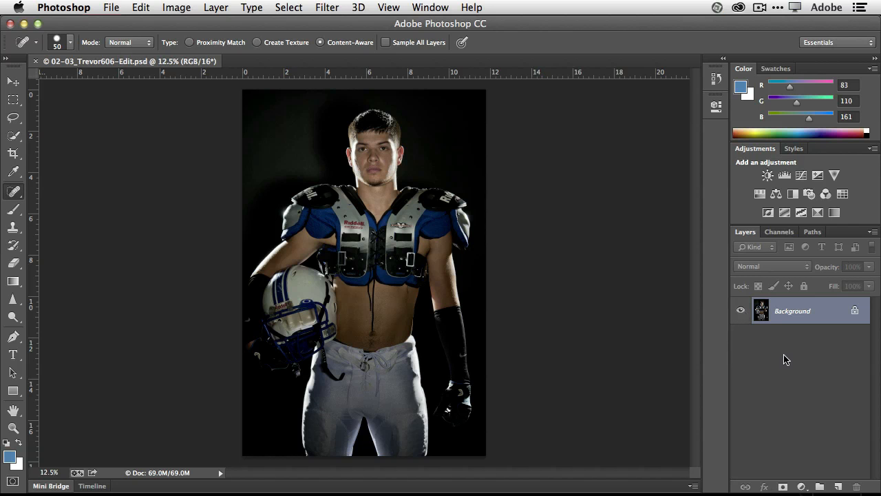
# Add a new empty layer and paint loose blue Brush strokes on it across the football player.
pyautogui.click(839, 486)
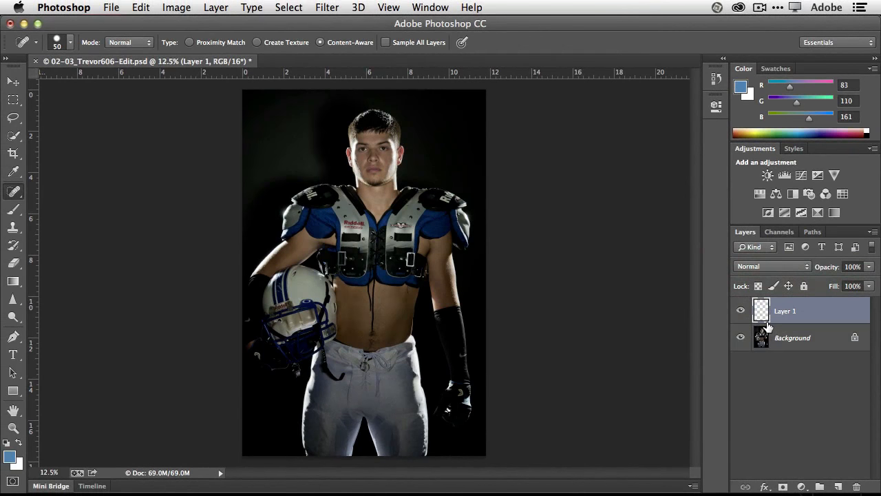
pyautogui.click(16, 211)
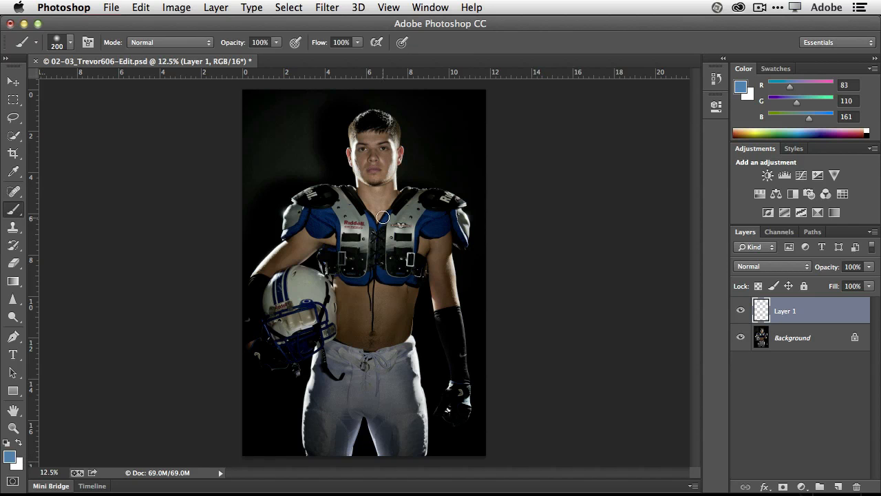
pyautogui.moveTo(385, 160)
pyautogui.mouseDown()
pyautogui.moveTo(354, 196)
pyautogui.moveTo(319, 279)
pyautogui.moveTo(396, 365)
pyautogui.moveTo(303, 409)
pyautogui.mouseUp()
pyautogui.moveTo(308, 332)
pyautogui.mouseDown()
pyautogui.moveTo(462, 203)
pyautogui.moveTo(396, 165)
pyautogui.moveTo(293, 177)
pyautogui.mouseUp()
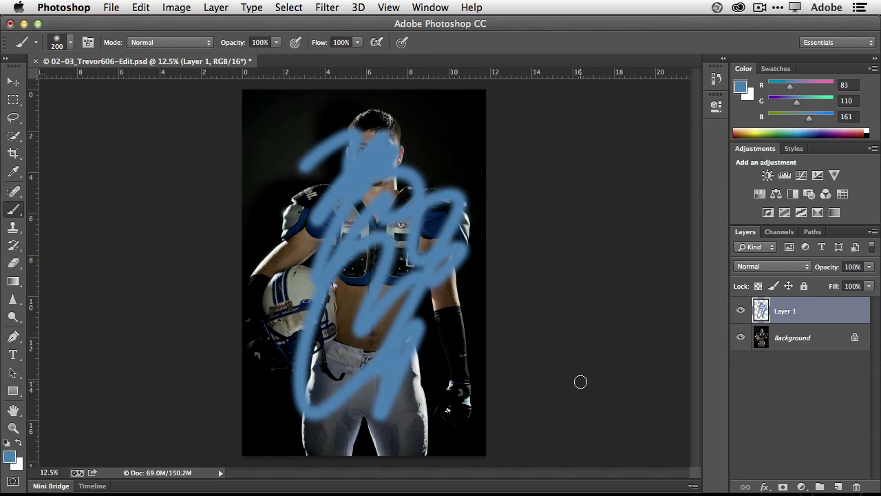
# Hide and show the painted layer twice to compare the photo with and without the blue strokes.
pyautogui.click(743, 312)
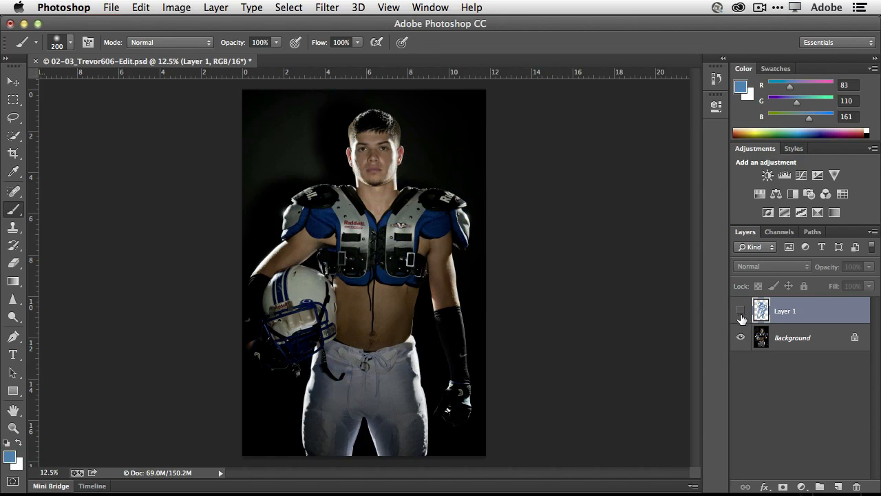
pyautogui.click(742, 312)
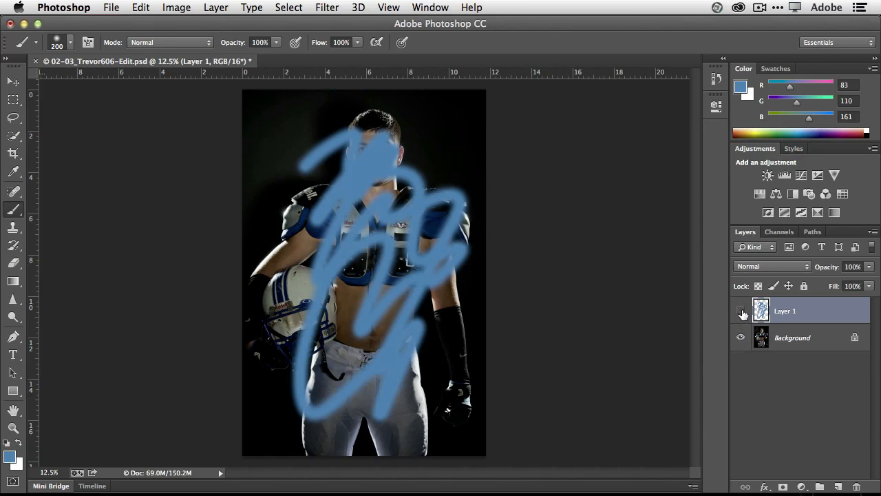
pyautogui.click(742, 312)
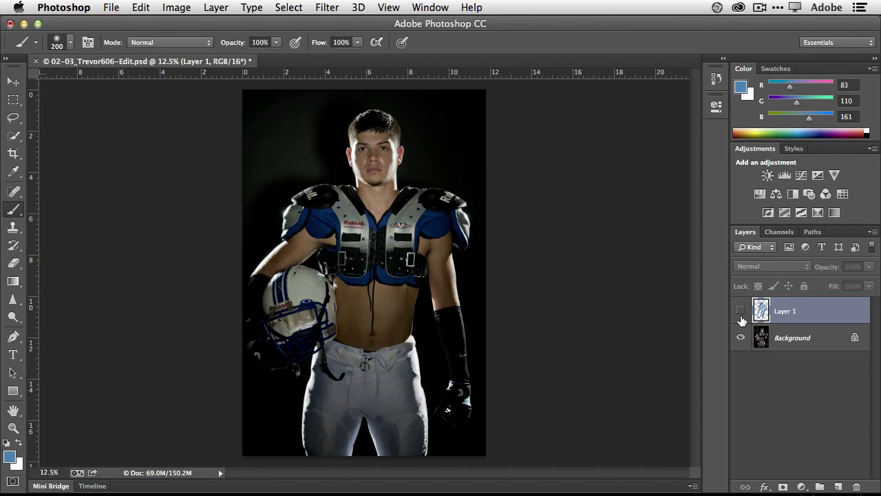
pyautogui.click(741, 312)
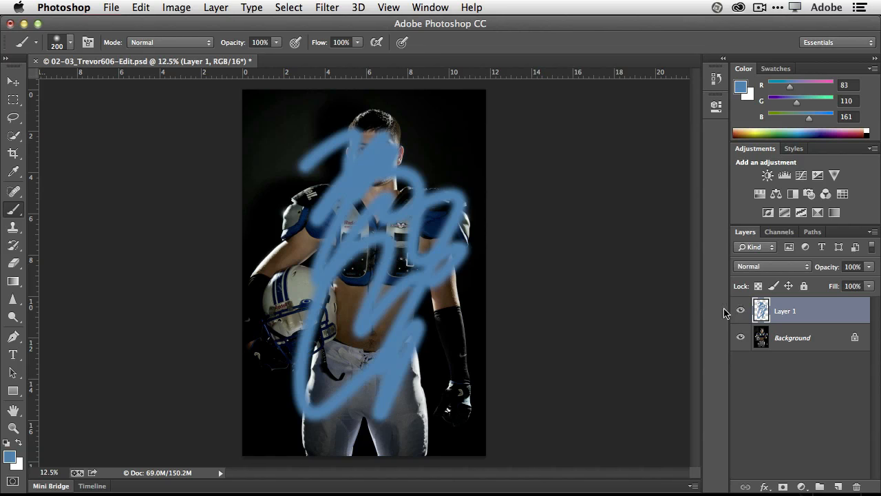
# Enlarge the Eraser to 400 and erase the blue paint over the player's head, left-hand shoulder and chest.
pyautogui.click(13, 263)
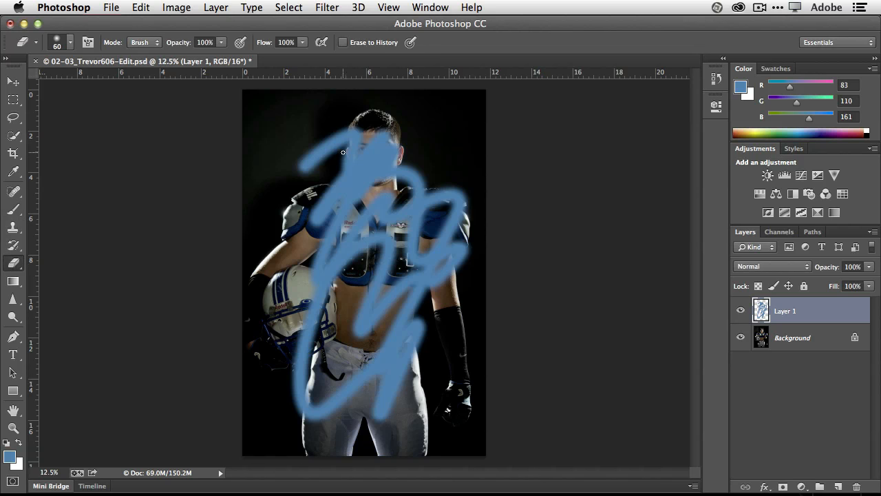
pyautogui.press(']')
pyautogui.press(']')
pyautogui.press(']')
pyautogui.press(']')
pyautogui.press(']')
pyautogui.press(']')
pyautogui.press(']')
pyautogui.moveTo(348, 141)
pyautogui.mouseDown()
pyautogui.moveTo(314, 164)
pyautogui.moveTo(366, 126)
pyautogui.moveTo(358, 187)
pyautogui.moveTo(368, 183)
pyautogui.moveTo(365, 144)
pyautogui.mouseUp()
pyautogui.moveTo(295, 183)
pyautogui.mouseDown()
pyautogui.moveTo(319, 192)
pyautogui.moveTo(337, 223)
pyautogui.moveTo(334, 233)
pyautogui.moveTo(310, 226)
pyautogui.moveTo(299, 247)
pyautogui.moveTo(352, 236)
pyautogui.moveTo(369, 193)
pyautogui.moveTo(360, 206)
pyautogui.moveTo(421, 165)
pyautogui.moveTo(371, 225)
pyautogui.moveTo(427, 190)
pyautogui.moveTo(414, 209)
pyautogui.moveTo(355, 268)
pyautogui.mouseUp()
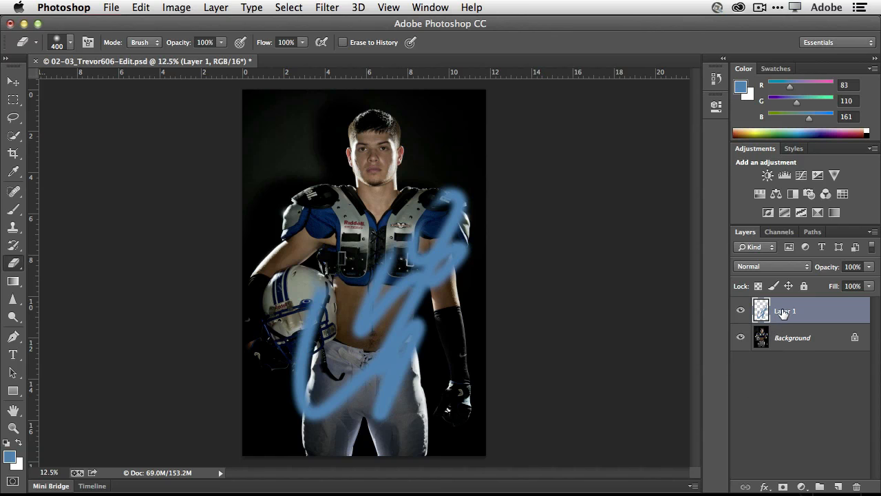
# Rename the layer with the blue strokes as paint.
pyautogui.doubleClick(784, 314)
pyautogui.write('paint')
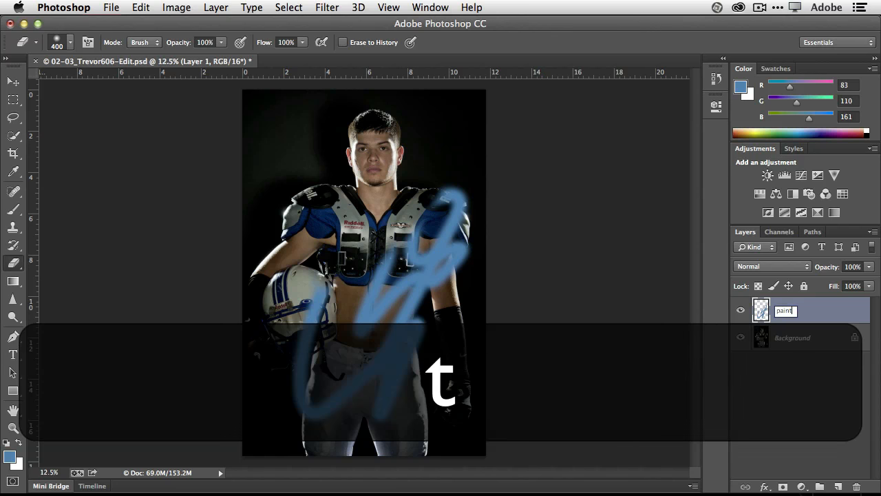
pyautogui.press('Return')
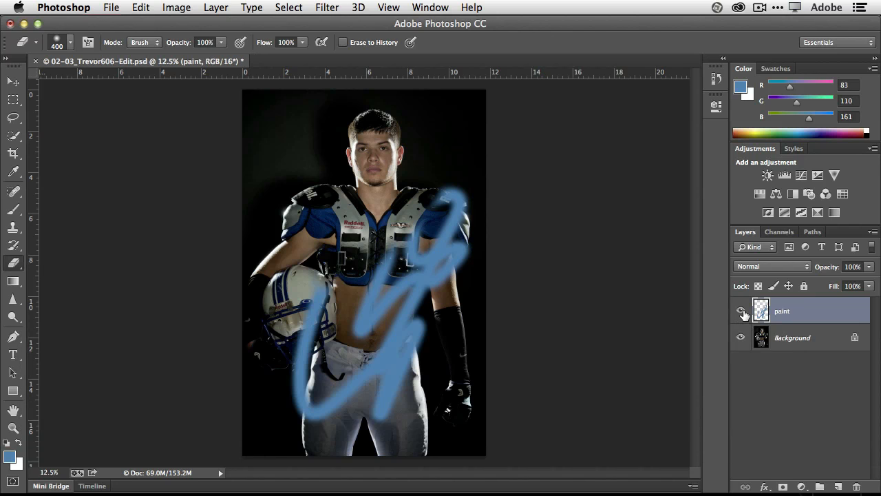
# Hide and show the paint layer once, and delete it from the document.
pyautogui.click(742, 311)
pyautogui.click(741, 311)
pyautogui.moveTo(807, 318); pyautogui.dragTo(859, 487)
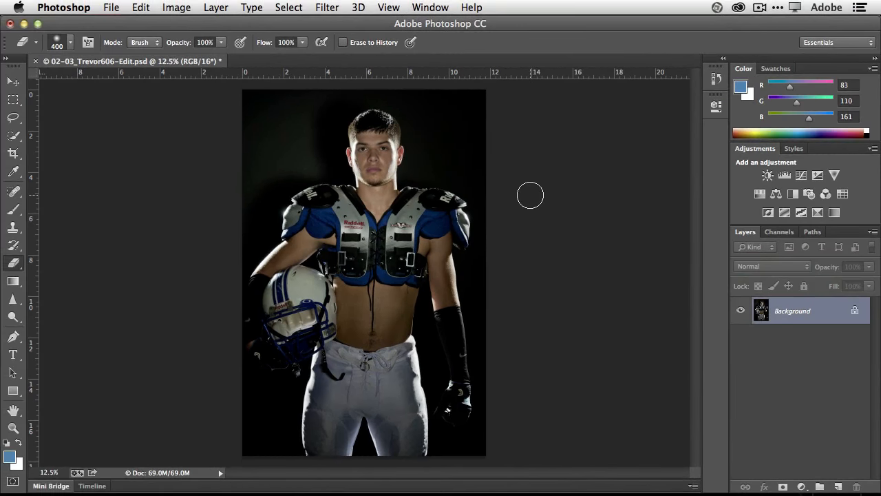
# Add an Exposure adjustment layer above the football player photo and set its exposure to +1.57.
pyautogui.click(817, 176)
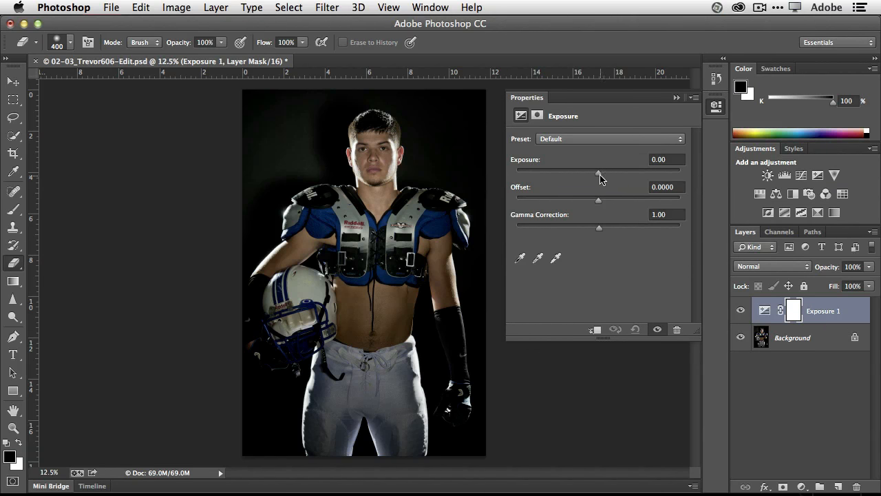
pyautogui.moveTo(600, 177); pyautogui.dragTo(617, 177)
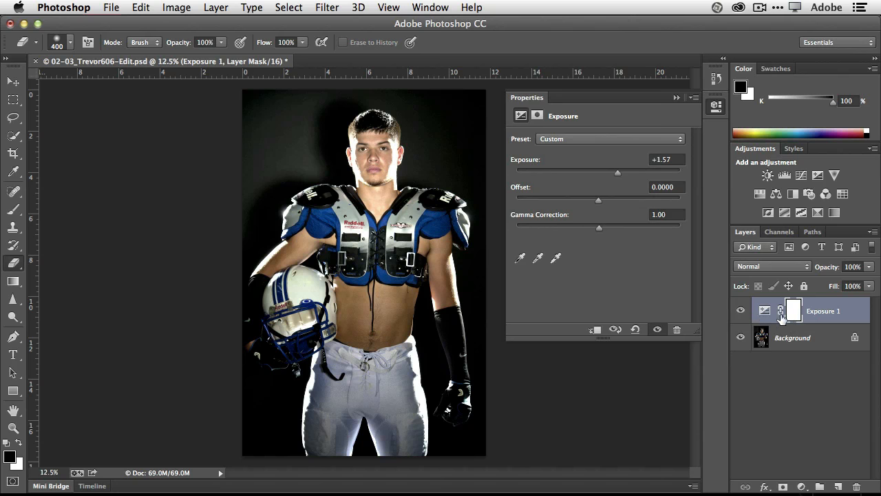
pyautogui.press('alt+super+=')
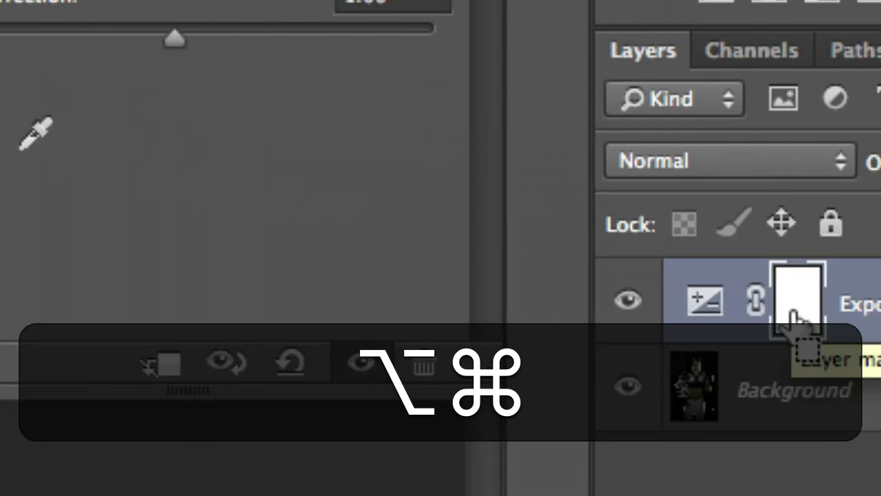
pyautogui.press('alt+super+minus')
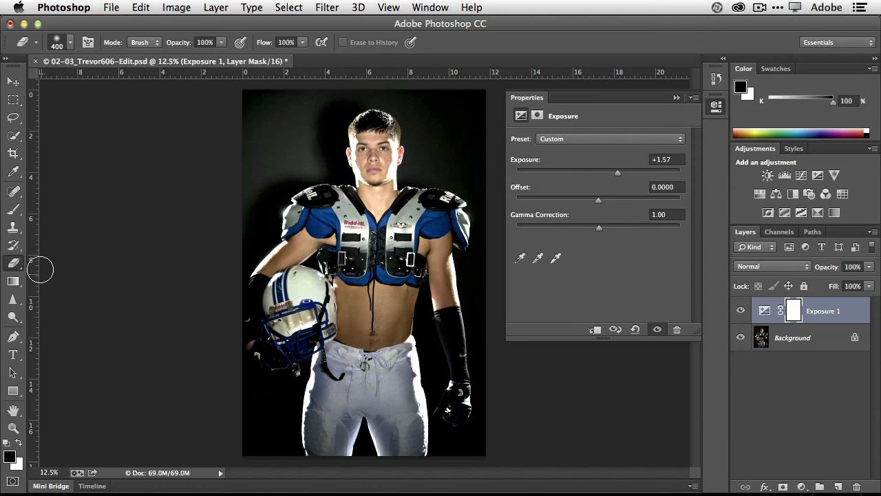
# Paint black with the Brush on the Exposure layer's mask over the player's abdomen, arm and pants, and undo the strokes.
pyautogui.click(13, 211)
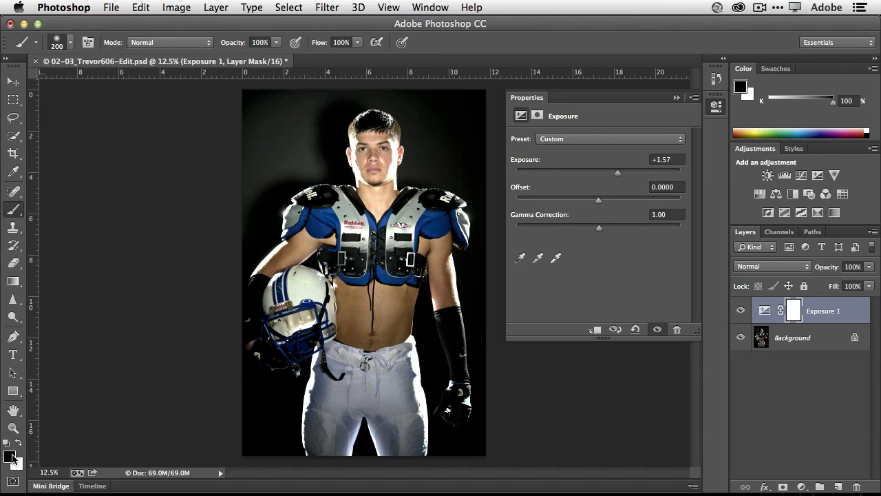
pyautogui.moveTo(332, 233)
pyautogui.mouseDown()
pyautogui.moveTo(294, 263)
pyautogui.moveTo(318, 212)
pyautogui.moveTo(275, 273)
pyautogui.moveTo(262, 273)
pyautogui.moveTo(274, 278)
pyautogui.moveTo(304, 244)
pyautogui.moveTo(347, 235)
pyautogui.moveTo(351, 282)
pyautogui.moveTo(390, 293)
pyautogui.moveTo(360, 300)
pyautogui.moveTo(347, 264)
pyautogui.moveTo(347, 291)
pyautogui.moveTo(400, 302)
pyautogui.moveTo(344, 332)
pyautogui.mouseUp()
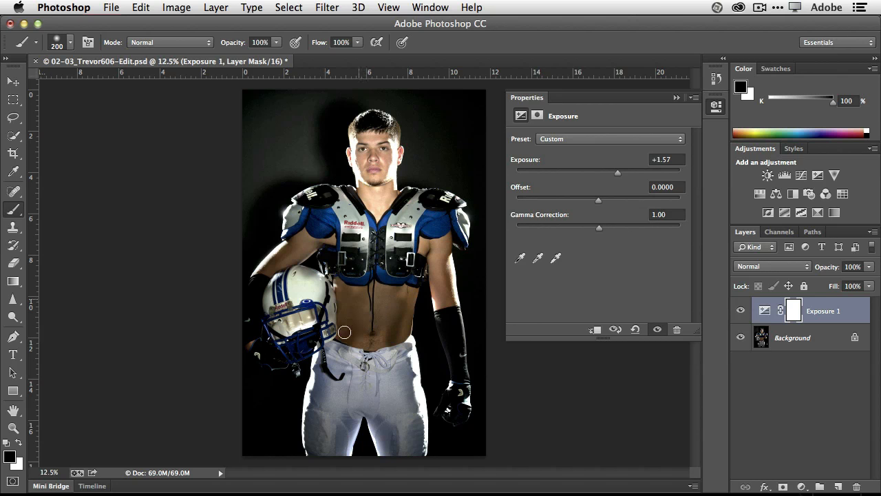
pyautogui.moveTo(367, 304)
pyautogui.mouseDown()
pyautogui.moveTo(368, 327)
pyautogui.moveTo(395, 334)
pyautogui.moveTo(374, 341)
pyautogui.moveTo(374, 331)
pyautogui.moveTo(364, 329)
pyautogui.moveTo(387, 349)
pyautogui.moveTo(417, 258)
pyautogui.moveTo(355, 305)
pyautogui.moveTo(415, 277)
pyautogui.moveTo(435, 289)
pyautogui.moveTo(458, 257)
pyautogui.moveTo(456, 343)
pyautogui.moveTo(450, 255)
pyautogui.moveTo(422, 365)
pyautogui.moveTo(398, 412)
pyautogui.moveTo(399, 326)
pyautogui.moveTo(387, 377)
pyautogui.moveTo(392, 454)
pyautogui.moveTo(411, 397)
pyautogui.mouseUp()
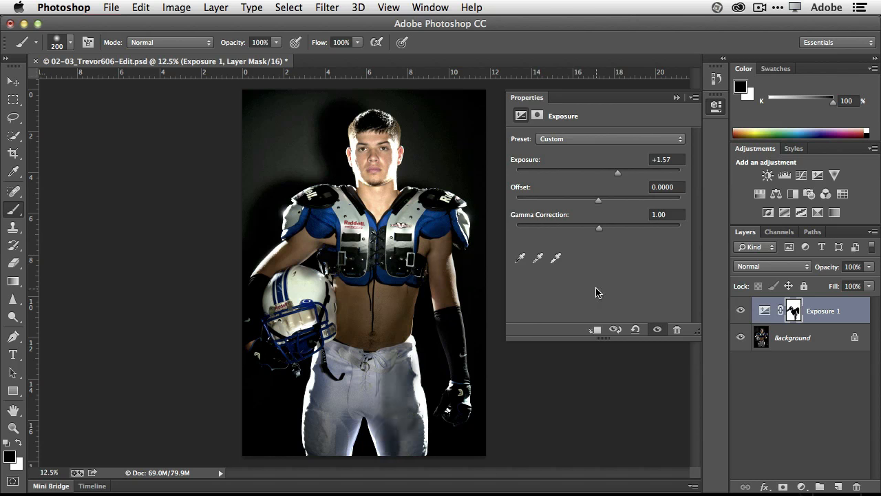
pyautogui.press('super+z')
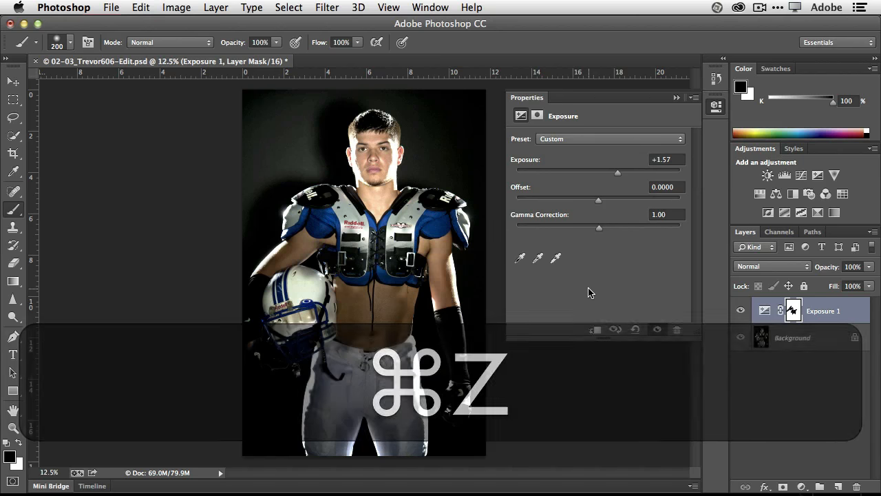
pyautogui.press('alt+super+z')
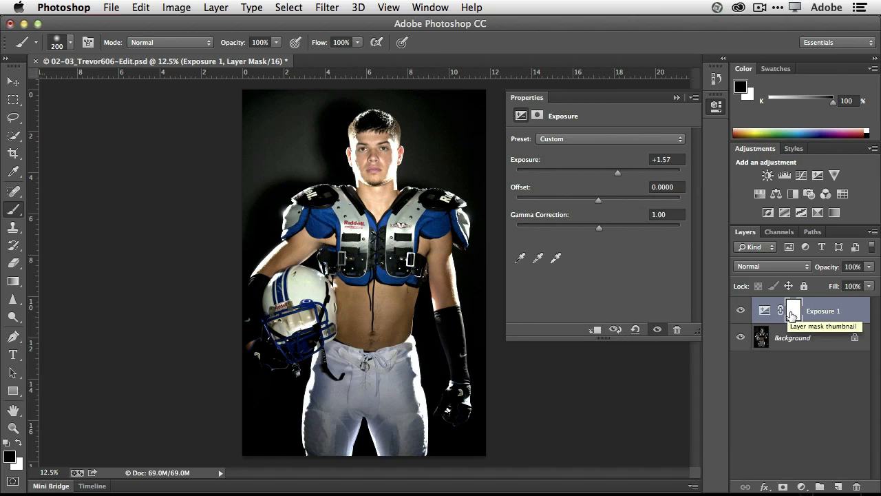
# Invert the Exposure layer's mask to black and paint white on it over the player's face and neck.
pyautogui.click(172, 7)
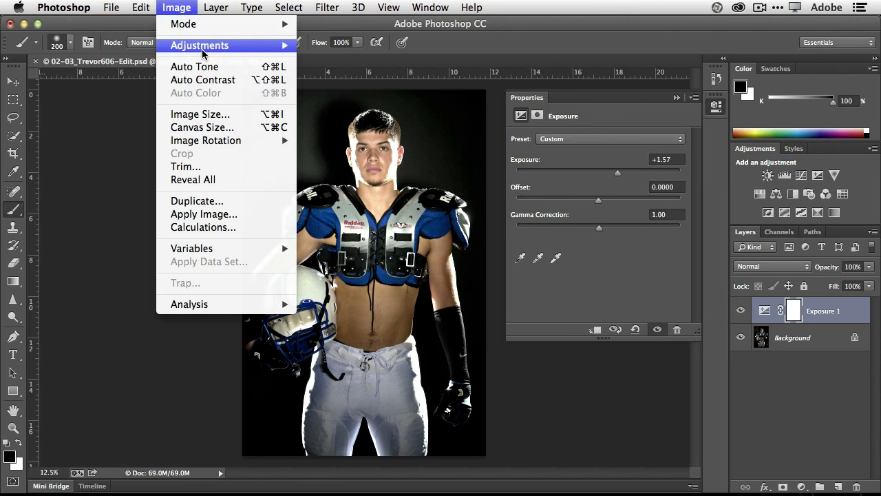
pyautogui.moveTo(224, 48)
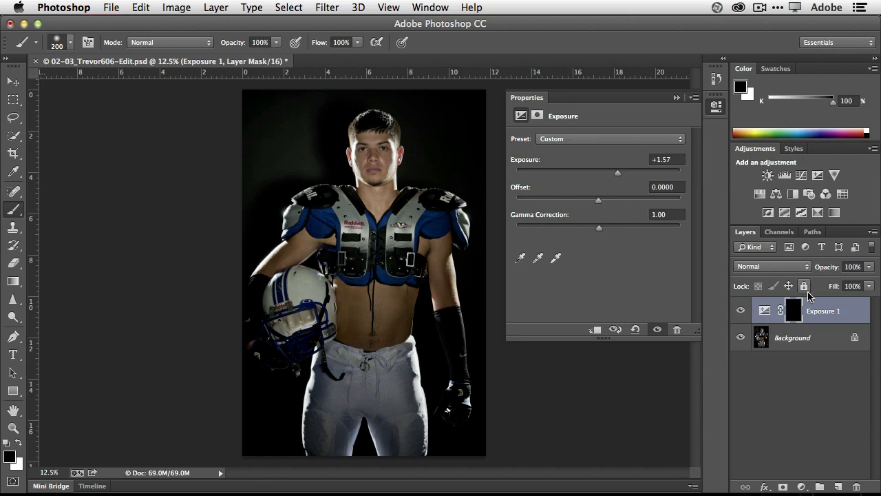
pyautogui.click(18, 444)
pyautogui.click(18, 445)
pyautogui.click(19, 444)
pyautogui.moveTo(372, 172)
pyautogui.mouseDown()
pyautogui.moveTo(374, 147)
pyautogui.moveTo(375, 170)
pyautogui.moveTo(383, 136)
pyautogui.moveTo(383, 174)
pyautogui.moveTo(364, 143)
pyautogui.moveTo(361, 163)
pyautogui.moveTo(367, 183)
pyautogui.moveTo(383, 184)
pyautogui.moveTo(371, 204)
pyautogui.moveTo(362, 191)
pyautogui.moveTo(379, 211)
pyautogui.moveTo(391, 167)
pyautogui.moveTo(373, 134)
pyautogui.moveTo(367, 154)
pyautogui.moveTo(381, 137)
pyautogui.moveTo(371, 136)
pyautogui.moveTo(359, 155)
pyautogui.moveTo(372, 187)
pyautogui.mouseUp()
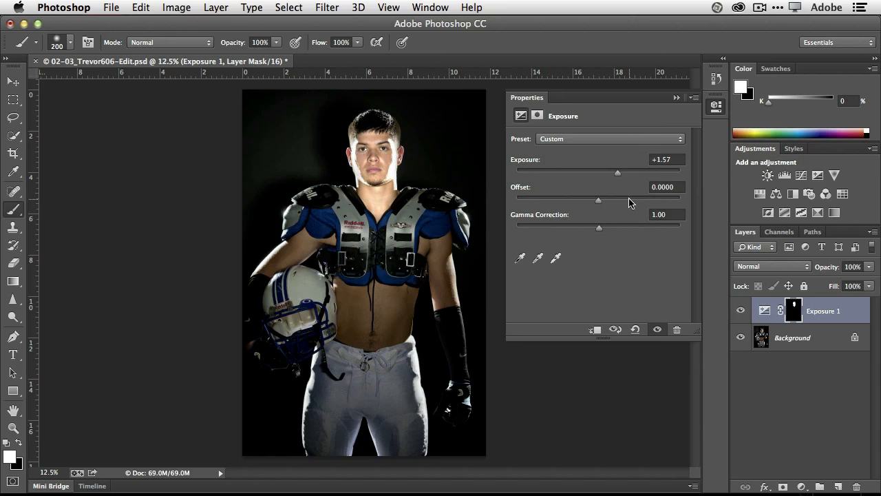
# Reduce the exposure to +0.90 and paint white on the Exposure mask over the helmet.
pyautogui.moveTo(619, 175); pyautogui.dragTo(609, 175)
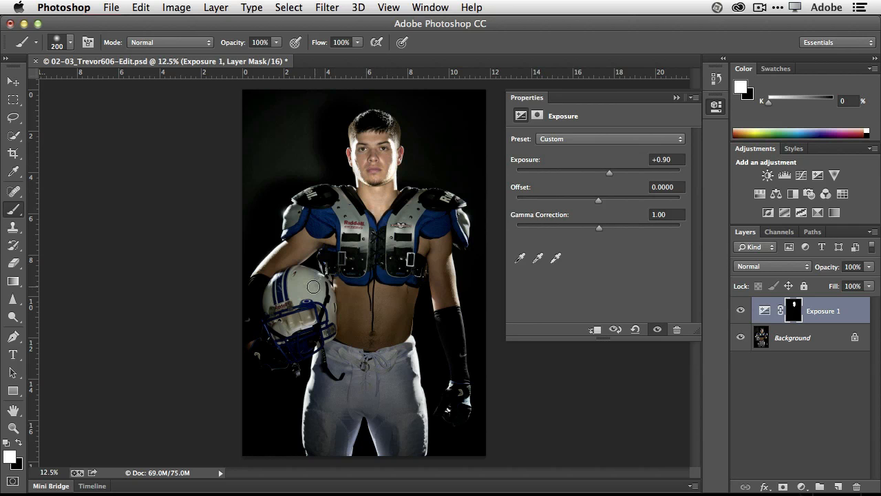
pyautogui.moveTo(314, 297)
pyautogui.mouseDown()
pyautogui.moveTo(298, 273)
pyautogui.moveTo(289, 277)
pyautogui.moveTo(316, 289)
pyautogui.moveTo(330, 318)
pyautogui.moveTo(303, 275)
pyautogui.moveTo(271, 303)
pyautogui.moveTo(295, 280)
pyautogui.mouseUp()
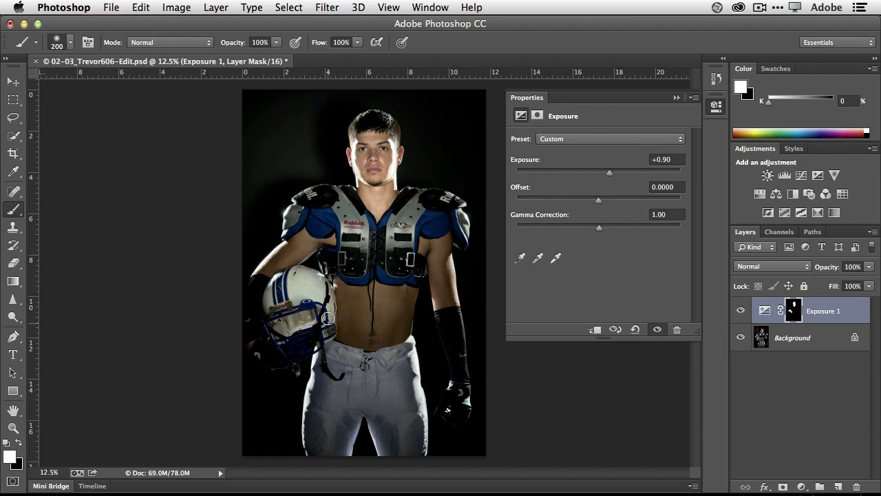
pyautogui.moveTo(327, 319)
pyautogui.mouseDown()
pyautogui.moveTo(301, 339)
pyautogui.moveTo(275, 332)
pyautogui.moveTo(272, 292)
pyautogui.moveTo(283, 281)
pyautogui.mouseUp()
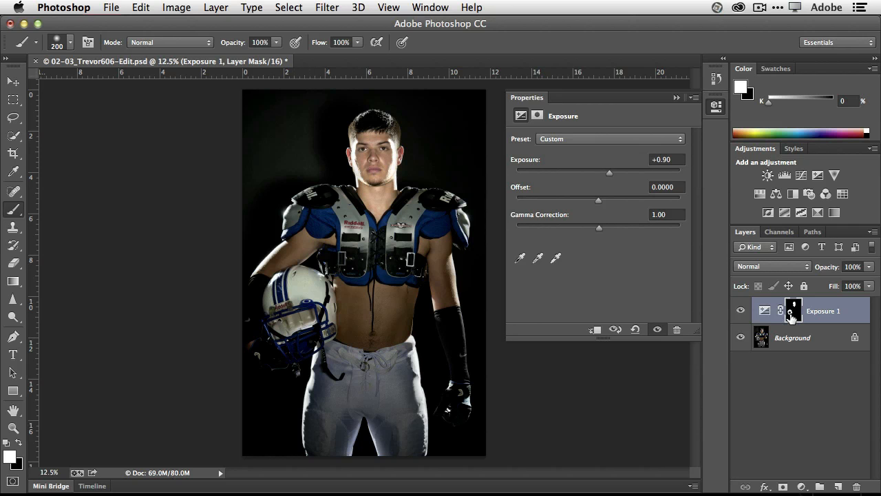
# Set the exposure of the adjustment layer to +1.06 and hide the layer.
pyautogui.press('alt+super+equal')
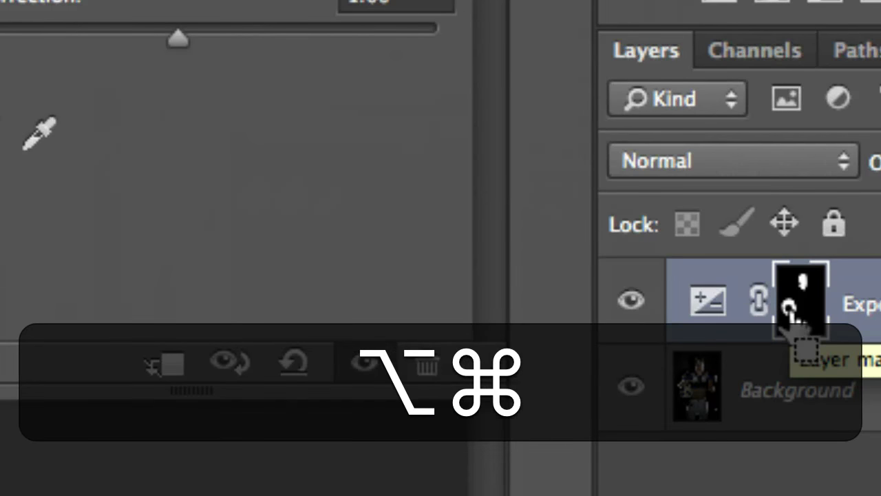
pyautogui.press('alt+super+minus')
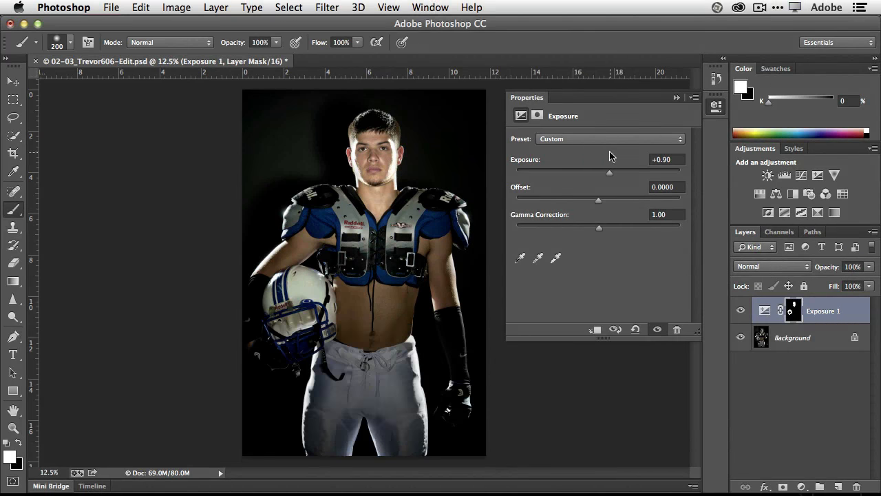
pyautogui.moveTo(611, 172)
pyautogui.mouseDown()
pyautogui.moveTo(621, 174)
pyautogui.moveTo(611, 175)
pyautogui.mouseUp()
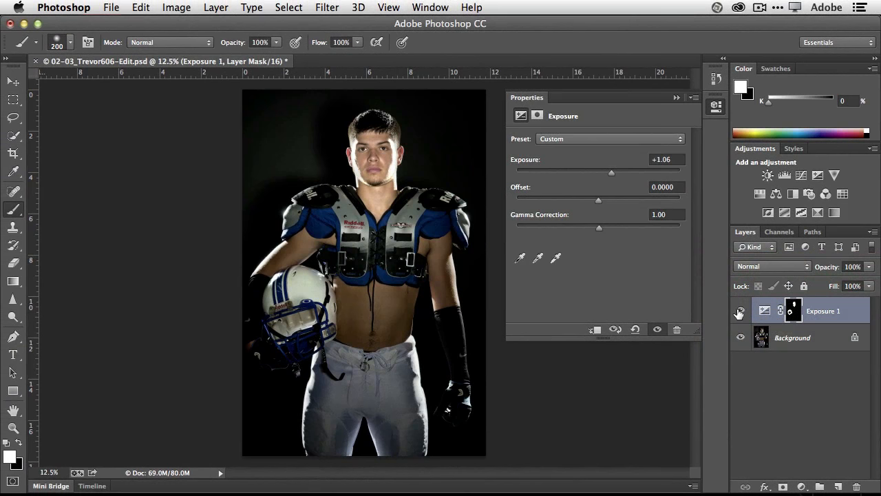
pyautogui.click(733, 309)
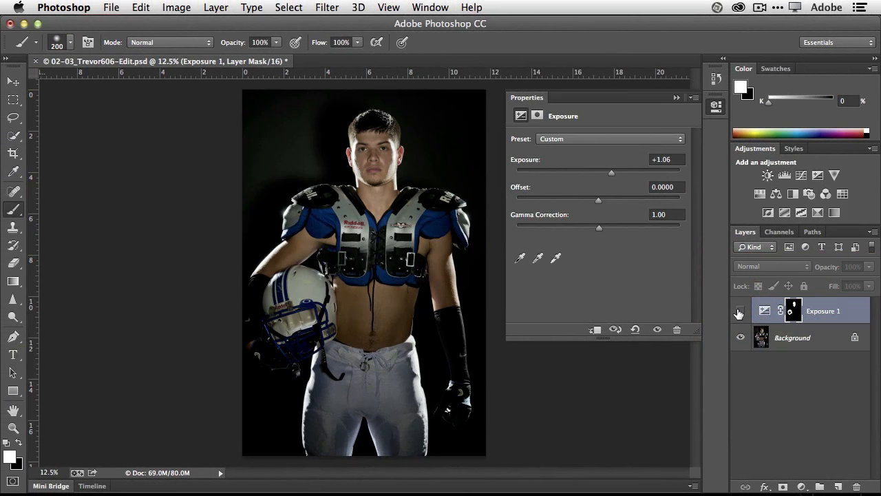
# Add a Black & White adjustment layer with Reds at 128, Cyans at 84 and Blues at 65.
pyautogui.click(793, 195)
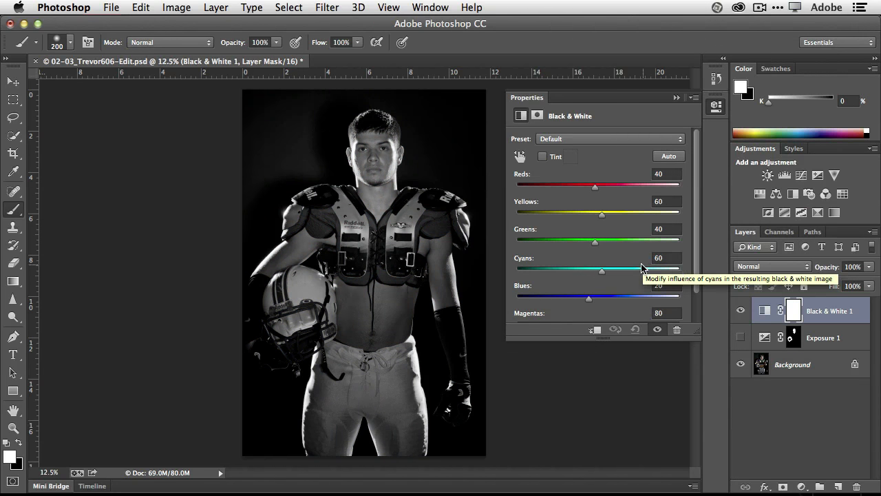
pyautogui.moveTo(597, 190); pyautogui.dragTo(626, 191)
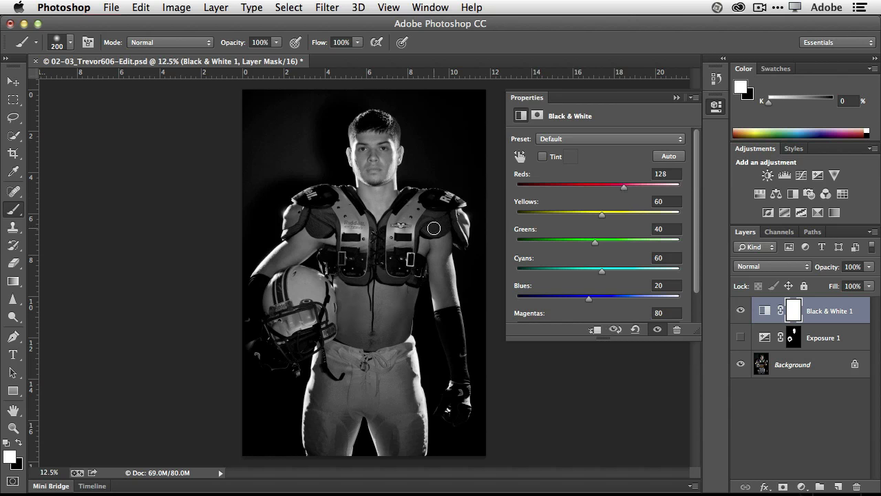
pyautogui.moveTo(599, 273)
pyautogui.mouseDown()
pyautogui.moveTo(577, 273)
pyautogui.moveTo(618, 273)
pyautogui.moveTo(610, 273)
pyautogui.mouseUp()
pyautogui.moveTo(589, 301); pyautogui.dragTo(603, 301)
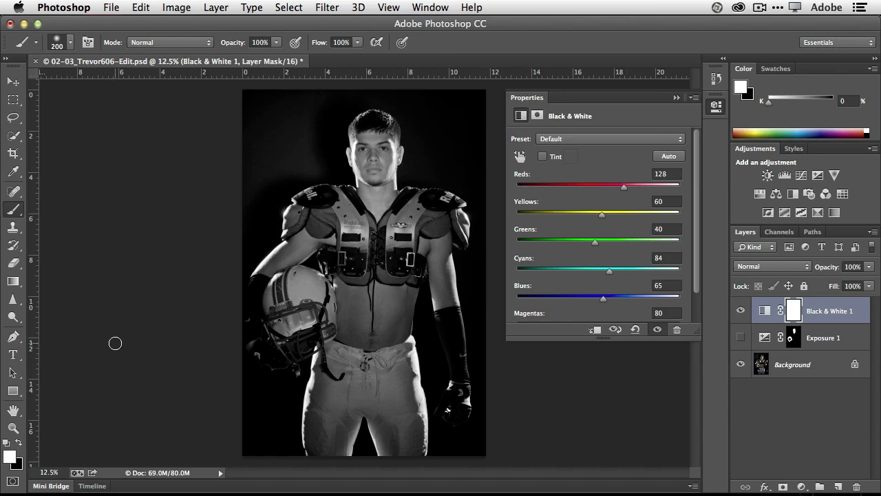
# Paint black on the Black & White mask over the chest logo and both shoulder sleeves to restore their colour.
pyautogui.press('b')
pyautogui.click(19, 442)
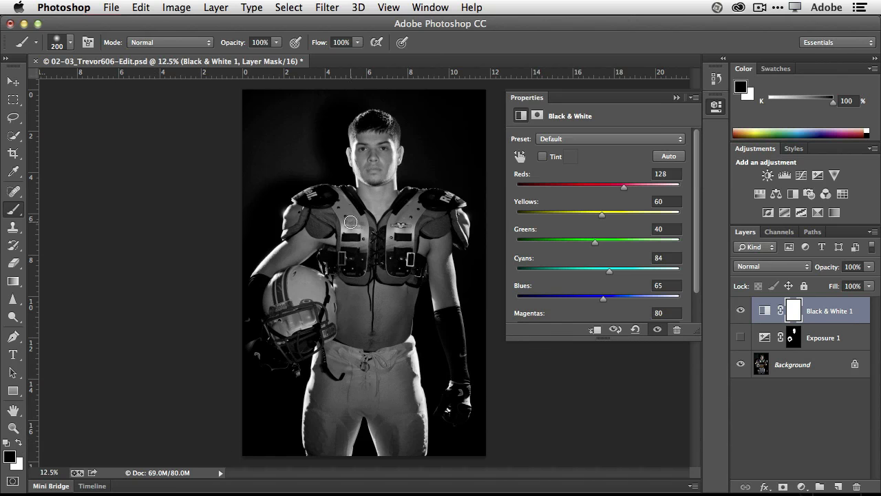
pyautogui.moveTo(351, 223)
pyautogui.mouseDown()
pyautogui.moveTo(362, 223)
pyautogui.moveTo(346, 223)
pyautogui.moveTo(358, 224)
pyautogui.moveTo(363, 289)
pyautogui.moveTo(336, 224)
pyautogui.moveTo(325, 230)
pyautogui.moveTo(322, 219)
pyautogui.moveTo(311, 226)
pyautogui.moveTo(292, 218)
pyautogui.moveTo(331, 225)
pyautogui.moveTo(318, 231)
pyautogui.mouseUp()
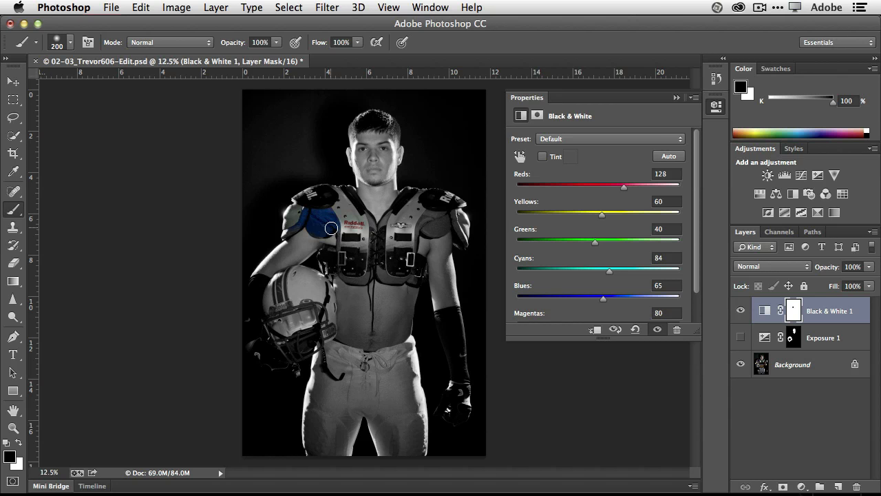
pyautogui.moveTo(437, 224)
pyautogui.mouseDown()
pyautogui.moveTo(427, 229)
pyautogui.moveTo(439, 217)
pyautogui.moveTo(447, 225)
pyautogui.moveTo(419, 231)
pyautogui.mouseUp()
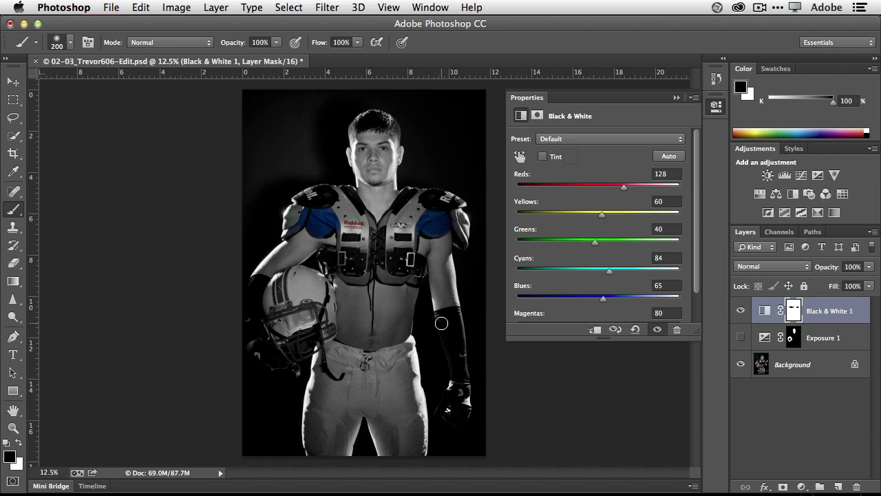
# Compare the two looks by toggling layer visibility, ending with Black & White hidden and Exposure shown.
pyautogui.click(742, 311)
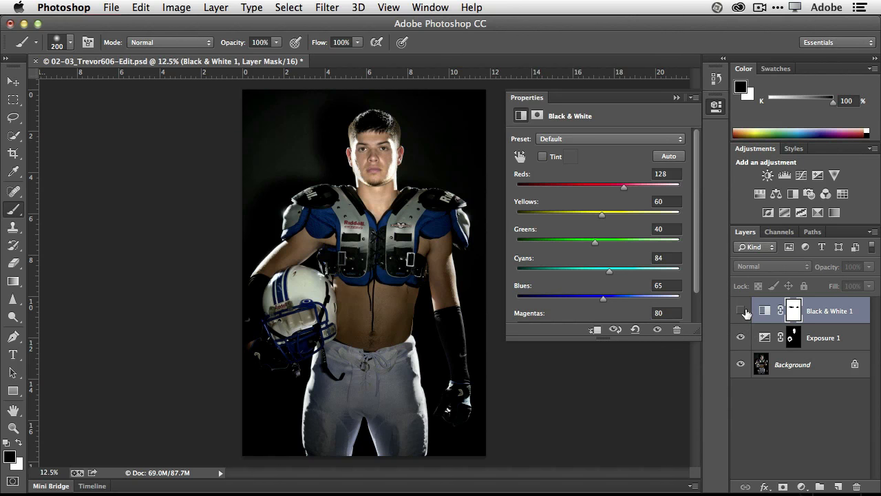
pyautogui.click(742, 311)
pyautogui.click(742, 311)
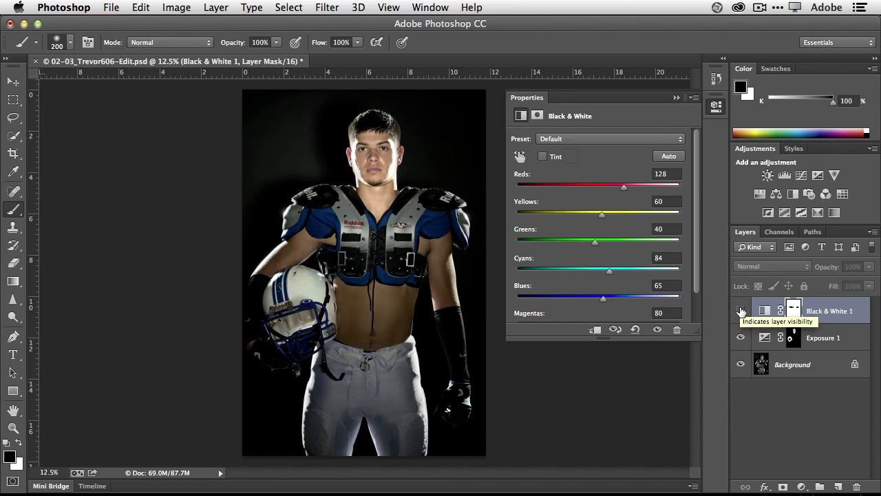
pyautogui.click(741, 311)
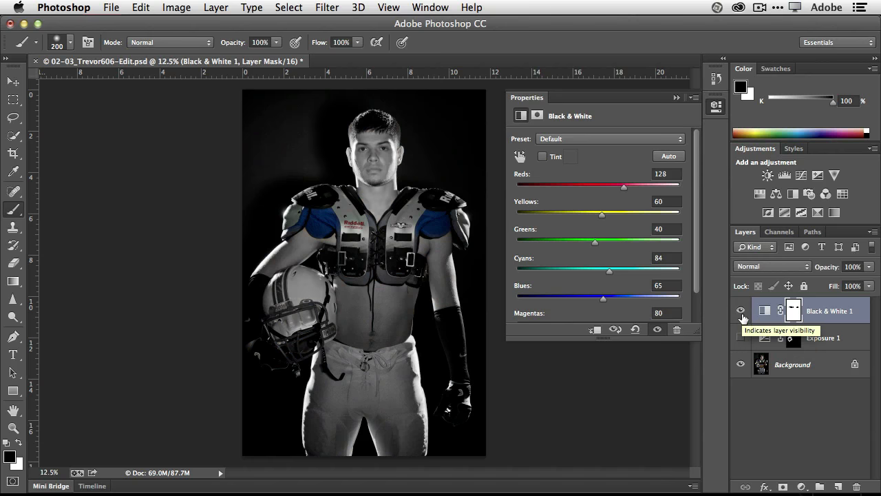
pyautogui.click(742, 314)
pyautogui.click(742, 339)
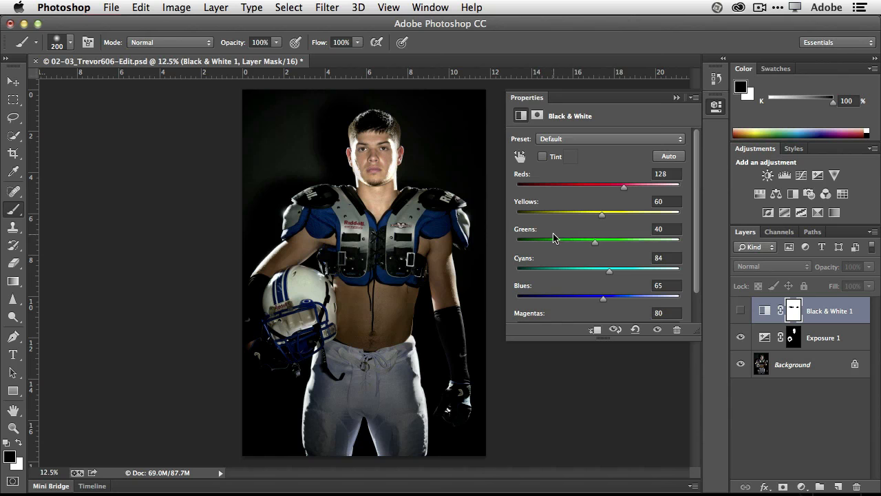
# Close the football player document without saving and collapse the Properties panel.
pyautogui.press('super+w')
pyautogui.click(401, 200)
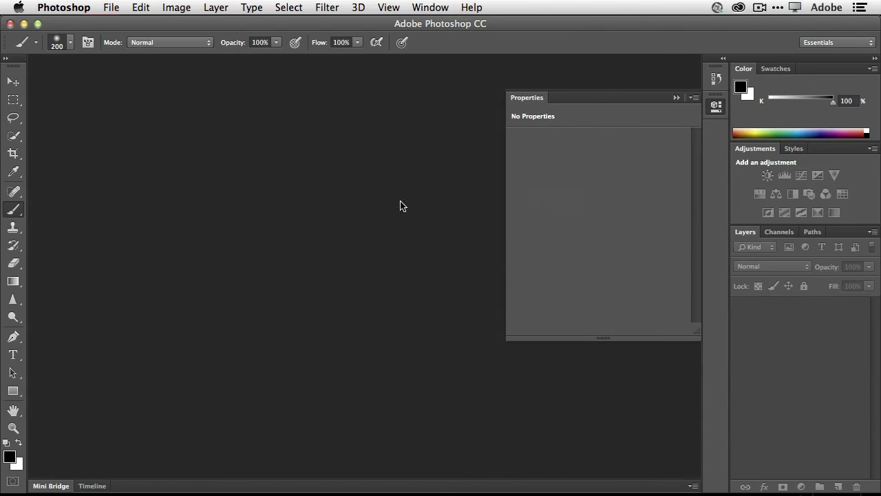
pyautogui.click(675, 98)
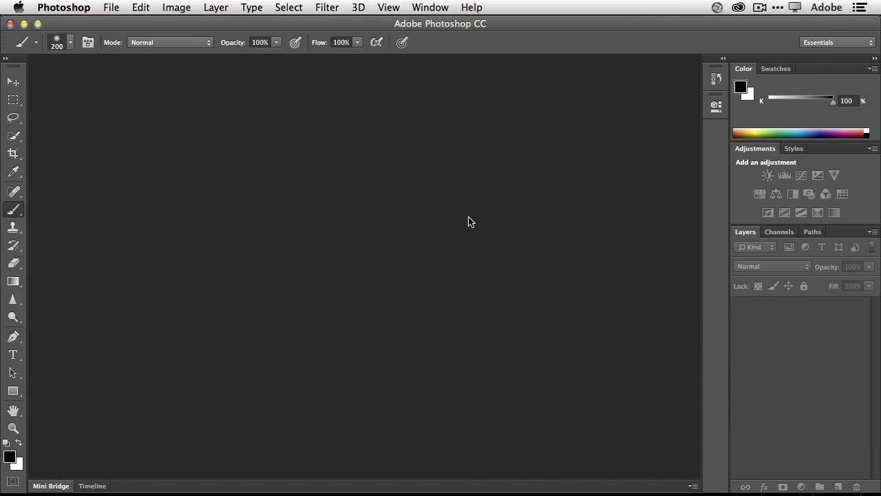
# Open 04-05_TLW6516.psd from the PS CC Top 10 folder in Mini Bridge and collapse the browser.
pyautogui.click(56, 488)
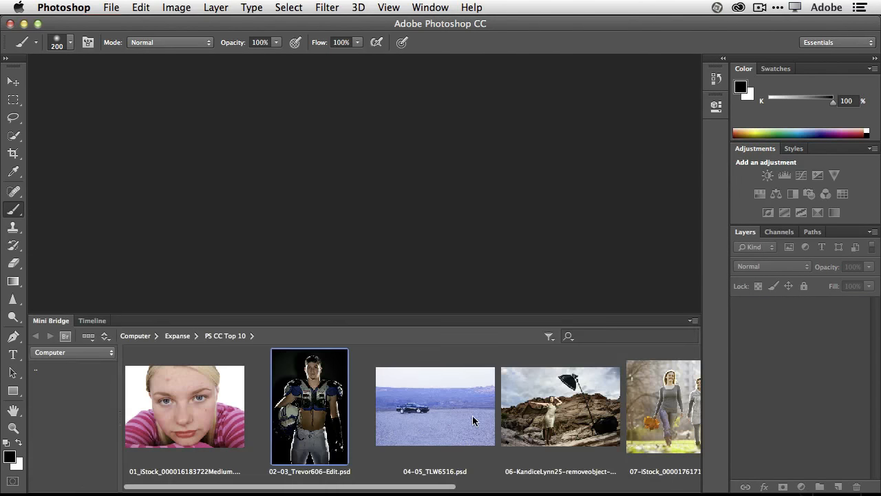
pyautogui.click(436, 411)
pyautogui.doubleClick(437, 411)
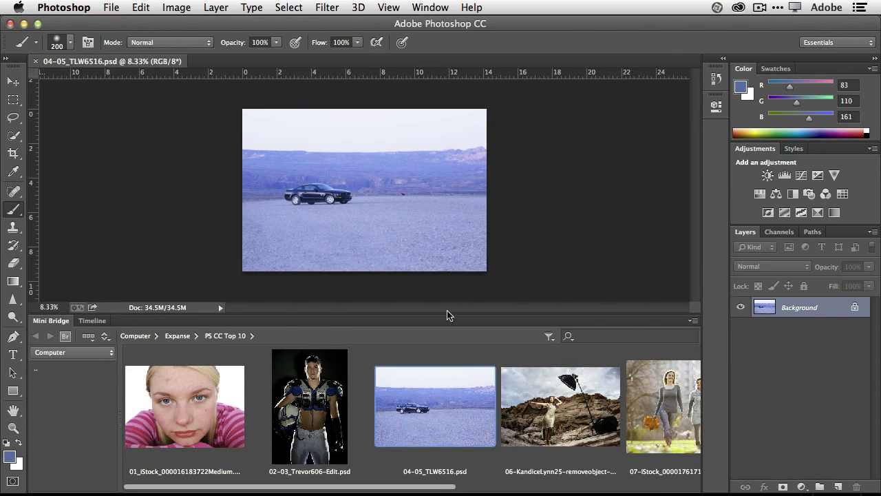
pyautogui.click(56, 322)
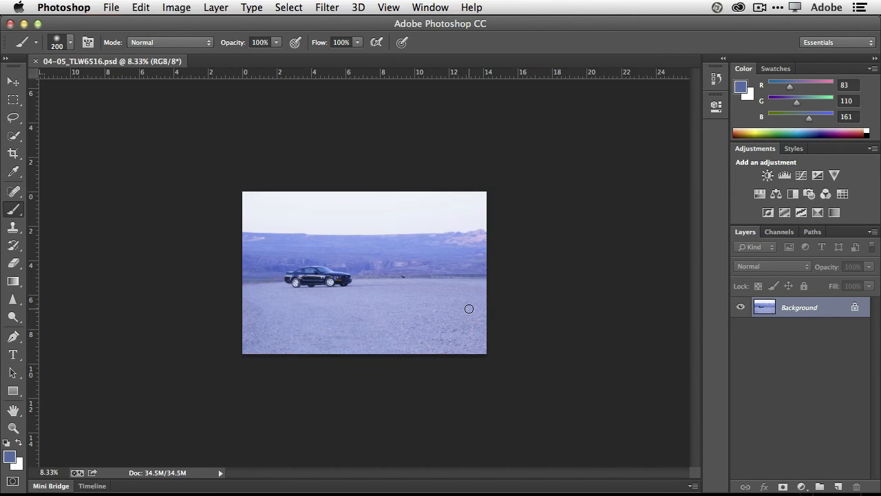
# Try a smaller crop of the car photo at its original ratio, trimming the sky and both sides, and cancel it.
pyautogui.press('super')
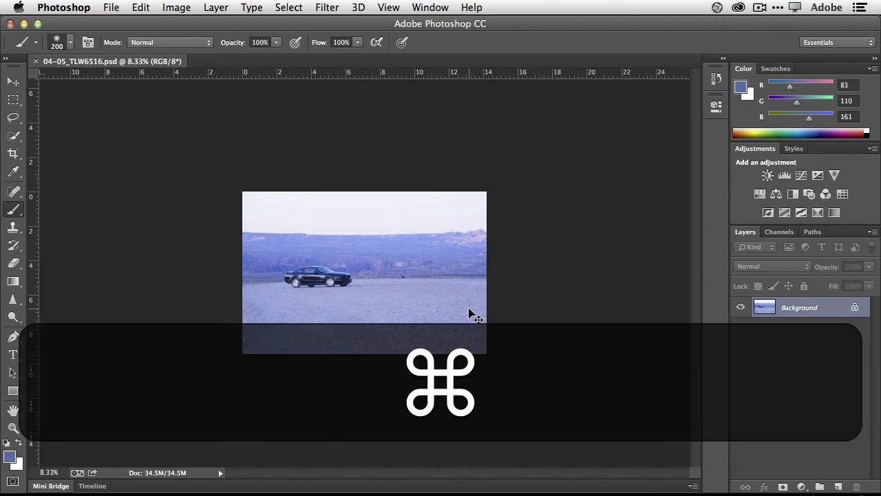
pyautogui.press('super+equal')
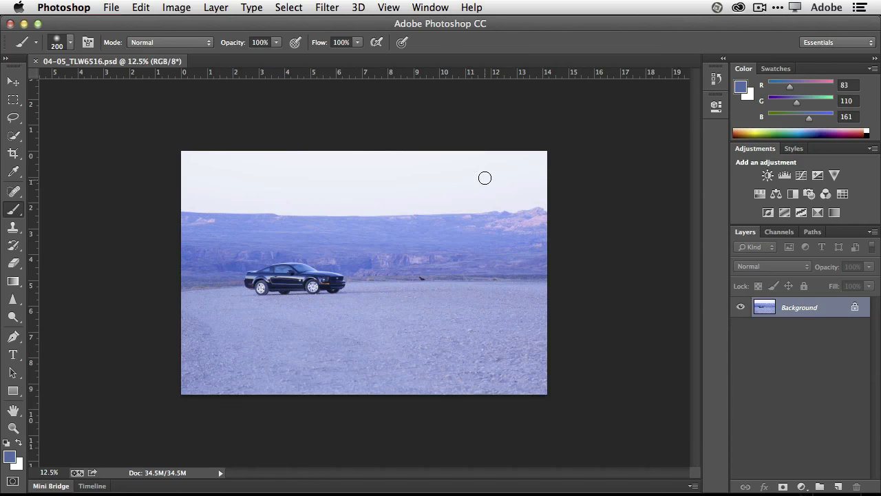
pyautogui.click(14, 153)
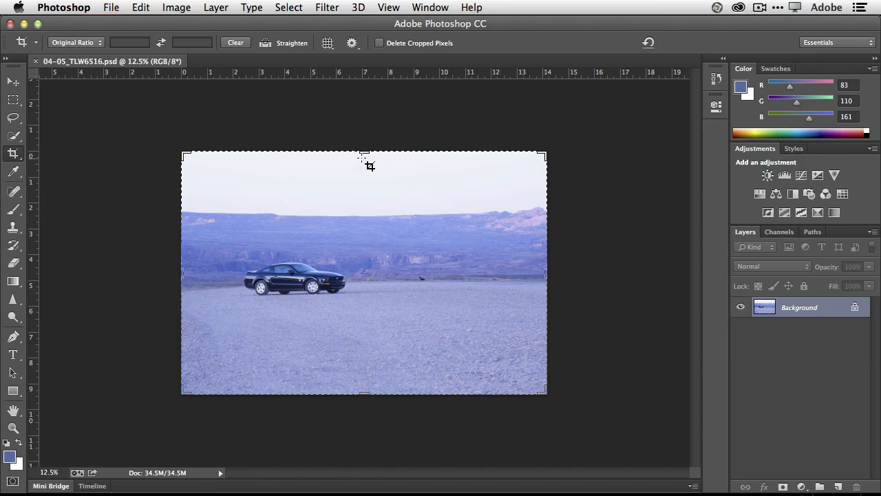
pyautogui.moveTo(363, 153); pyautogui.dragTo(362, 175)
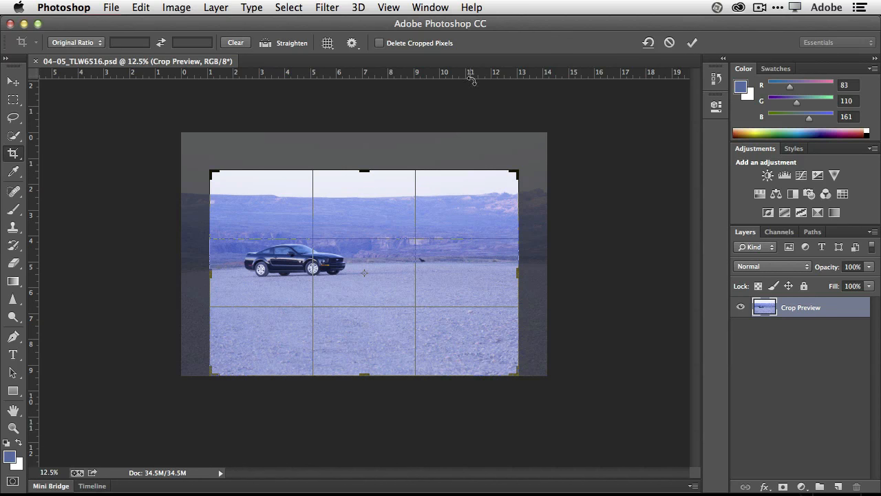
pyautogui.click(669, 43)
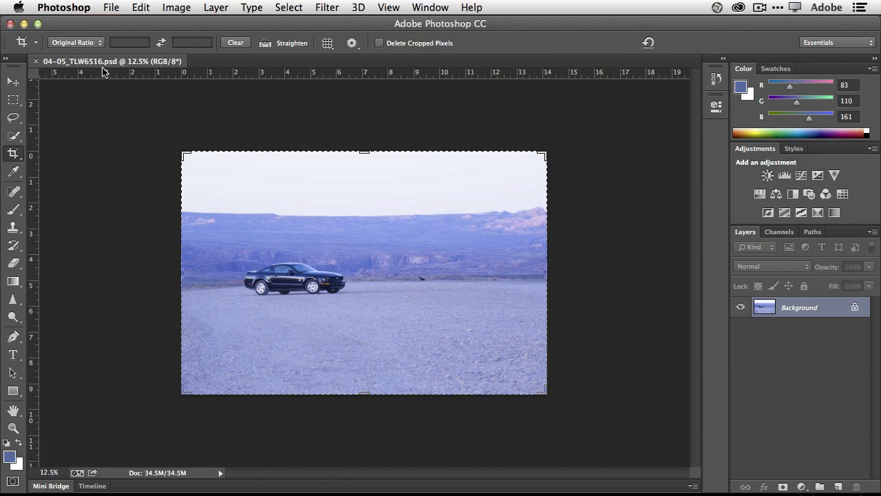
# Set the crop to an unconstrained Ratio with cleared values, keep the photo's full width and trim off nearly all of the sky.
pyautogui.click(90, 44)
pyautogui.click(89, 12)
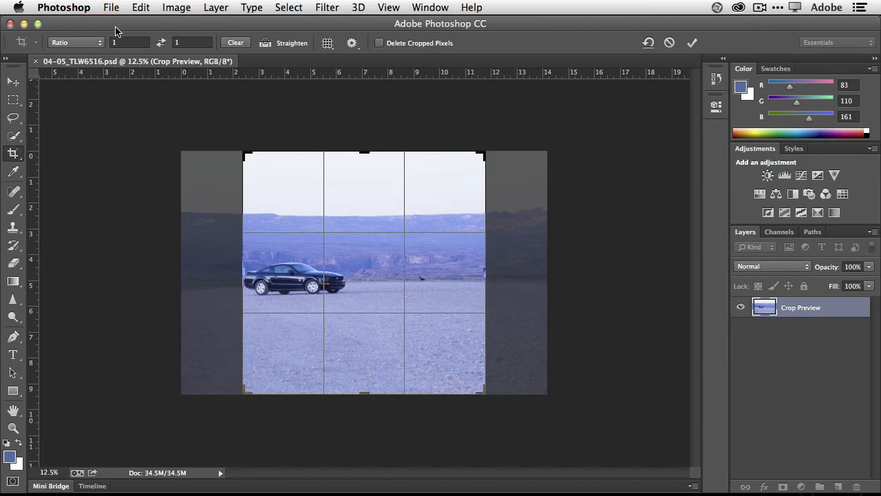
pyautogui.click(222, 45)
pyautogui.moveTo(242, 154); pyautogui.dragTo(211, 153)
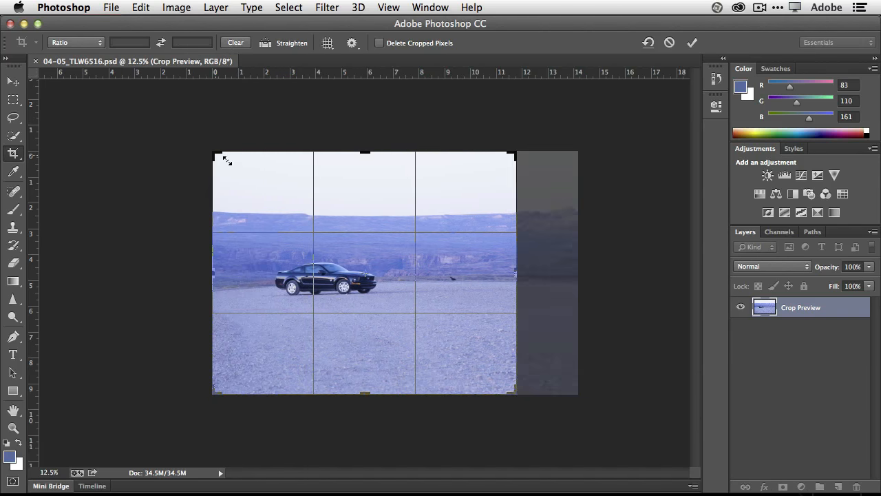
pyautogui.moveTo(514, 270); pyautogui.dragTo(547, 270)
pyautogui.moveTo(363, 153); pyautogui.dragTo(363, 178)
pyautogui.click(81, 43)
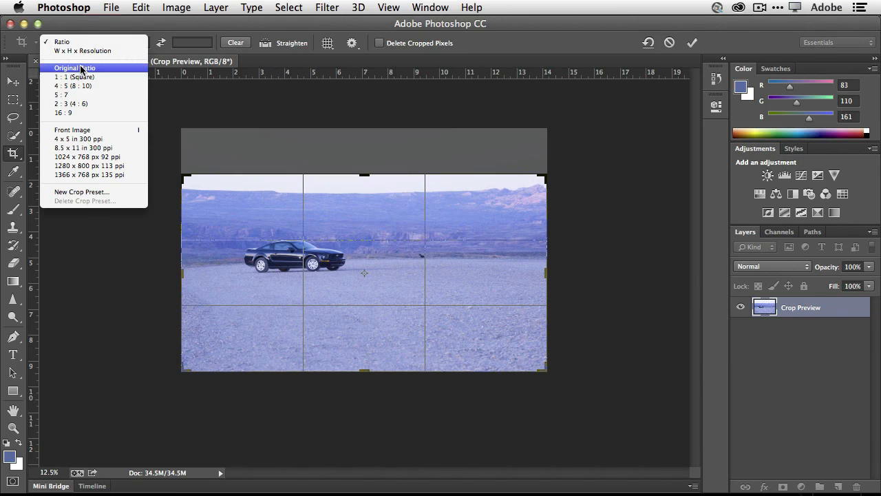
pyautogui.click(81, 35)
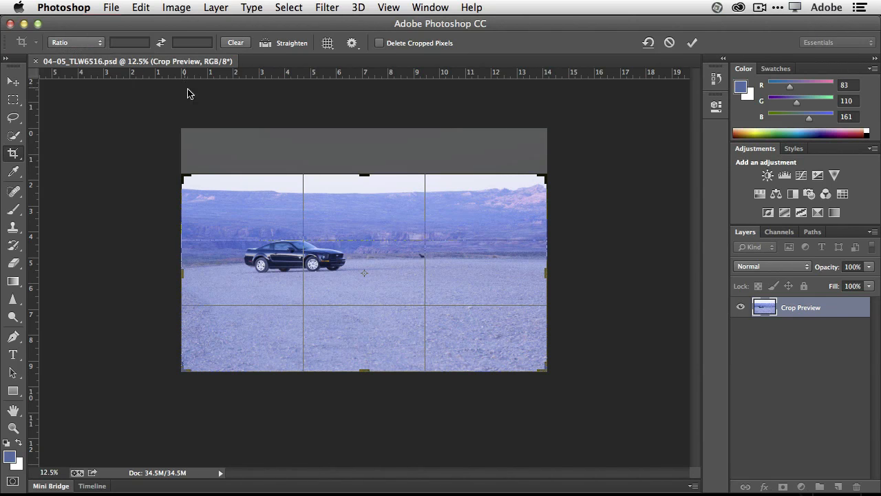
pyautogui.moveTo(366, 178); pyautogui.dragTo(365, 184)
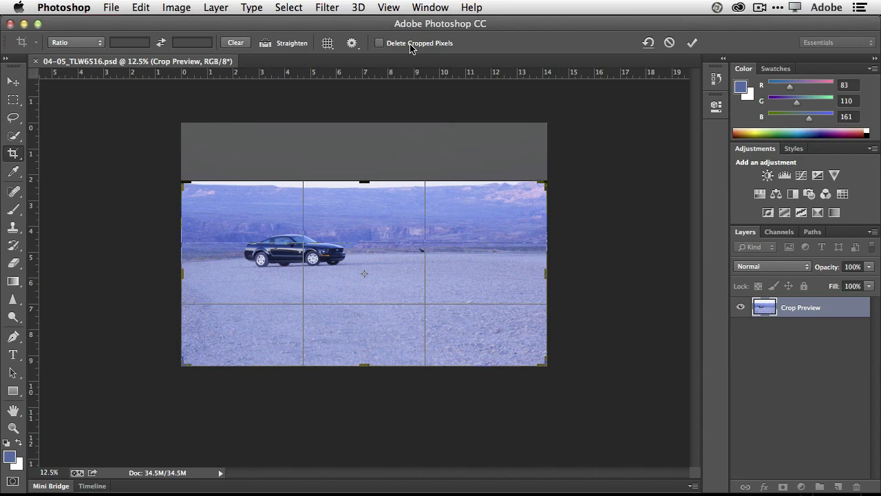
# Try the Delete Cropped Pixels option, turn it back off so the cropped pixels are kept, and apply the crop.
pyautogui.press('alt+super+equal')
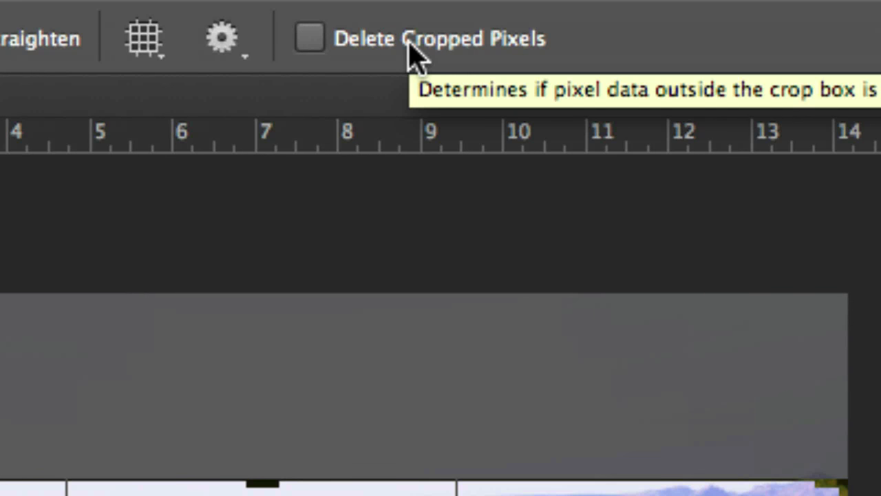
pyautogui.click(315, 43)
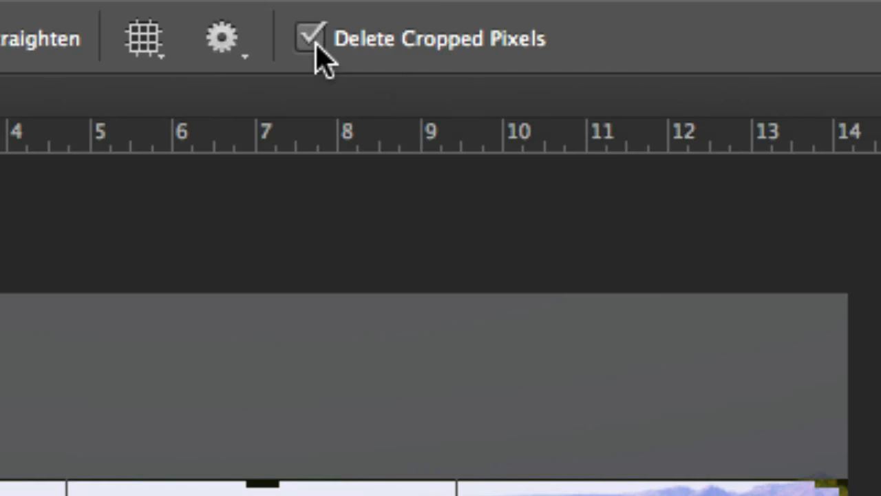
pyautogui.press('alt+super+minus')
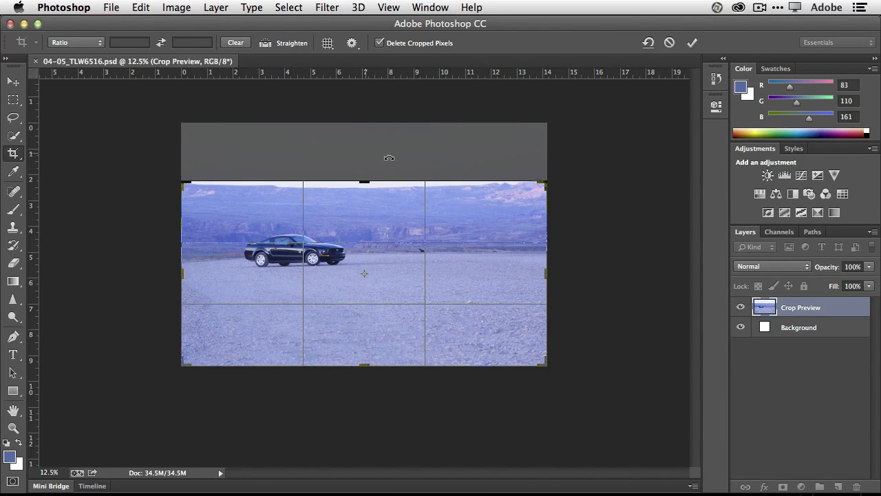
pyautogui.click(379, 44)
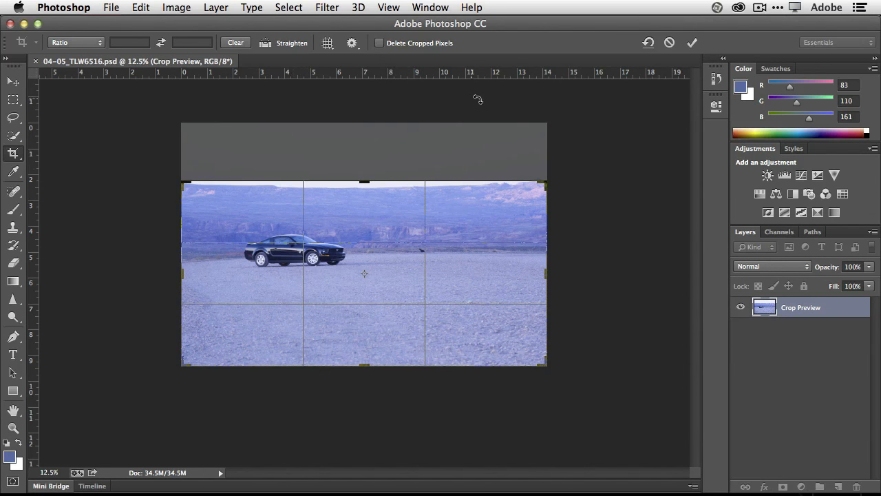
pyautogui.click(690, 44)
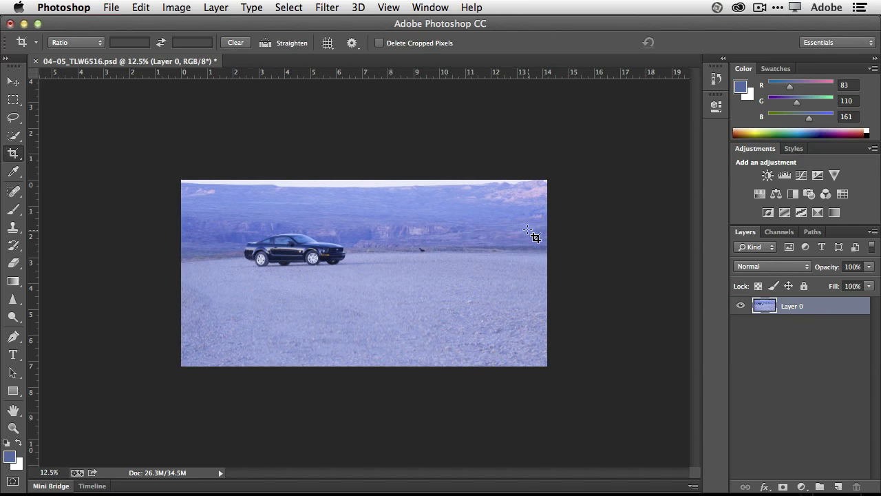
# Extend the crop upward to bring back the hidden sky, trim the sky off again and apply the crop.
pyautogui.click(13, 153)
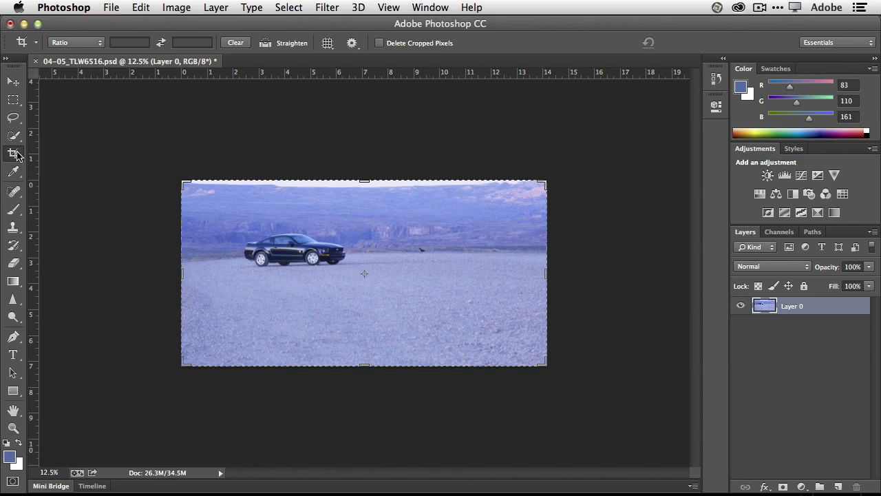
pyautogui.moveTo(367, 183); pyautogui.dragTo(365, 150)
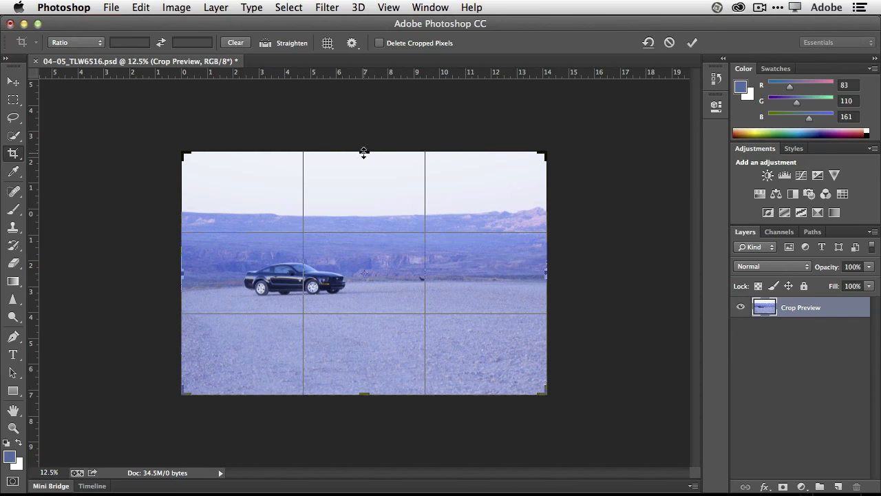
pyautogui.moveTo(363, 152); pyautogui.dragTo(365, 182)
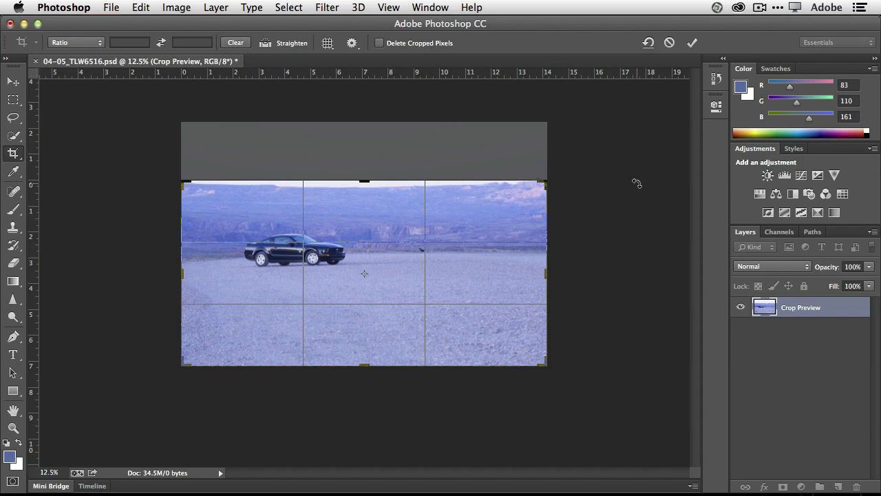
pyautogui.click(692, 43)
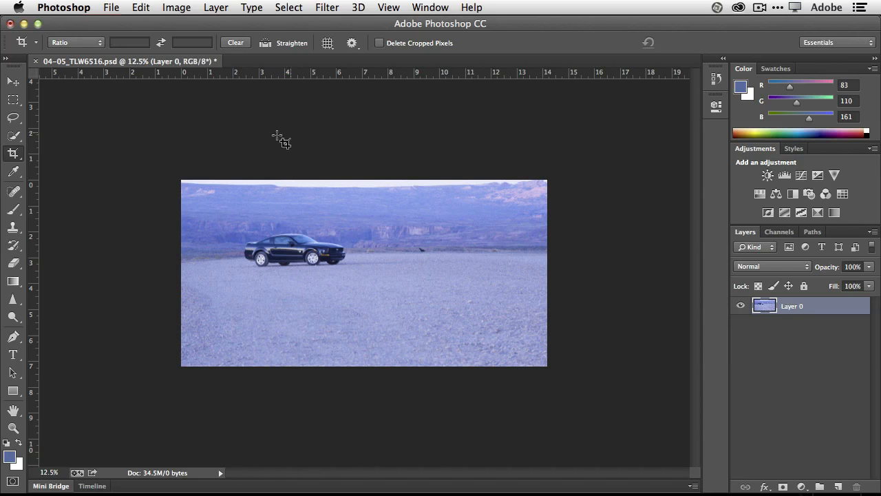
# Try a 1 : 1 (Square) crop and reposition the photo so that the whole car fits inside the frame.
pyautogui.click(86, 43)
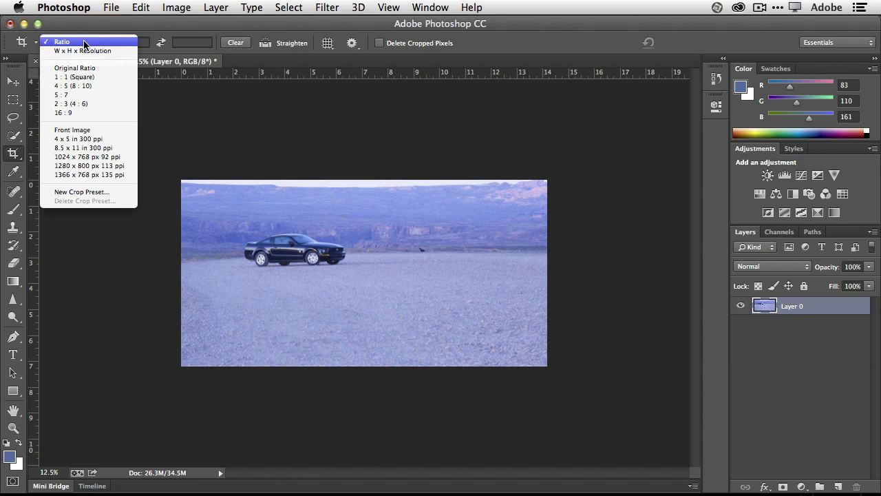
pyautogui.click(89, 76)
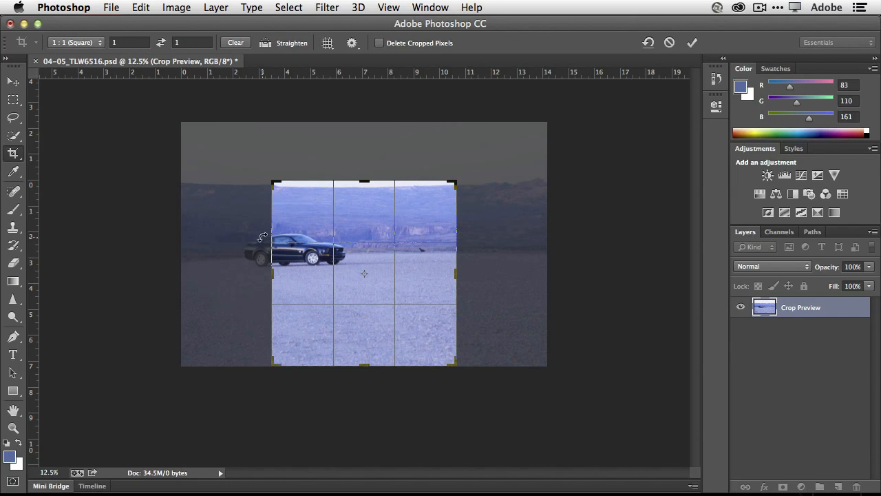
pyautogui.moveTo(295, 229); pyautogui.dragTo(330, 234)
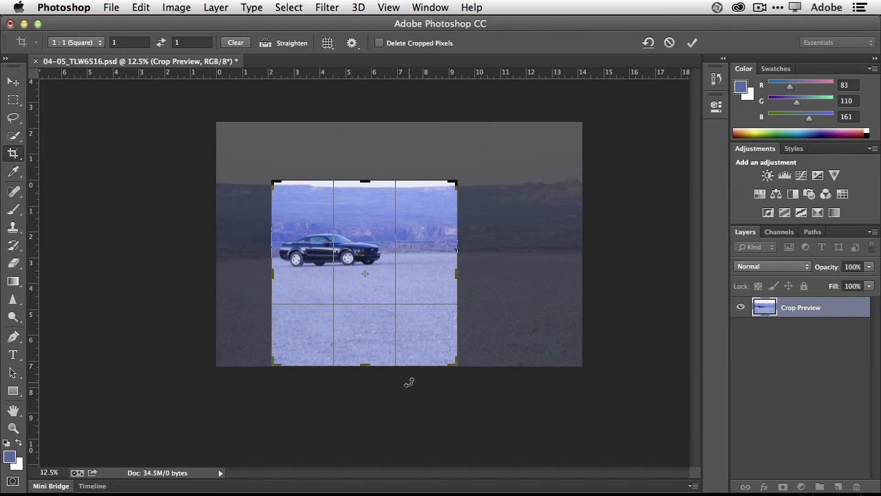
# Return the crop to an unconstrained Ratio, restore the full-width frame with the sky trimmed off, and apply it.
pyautogui.click(67, 44)
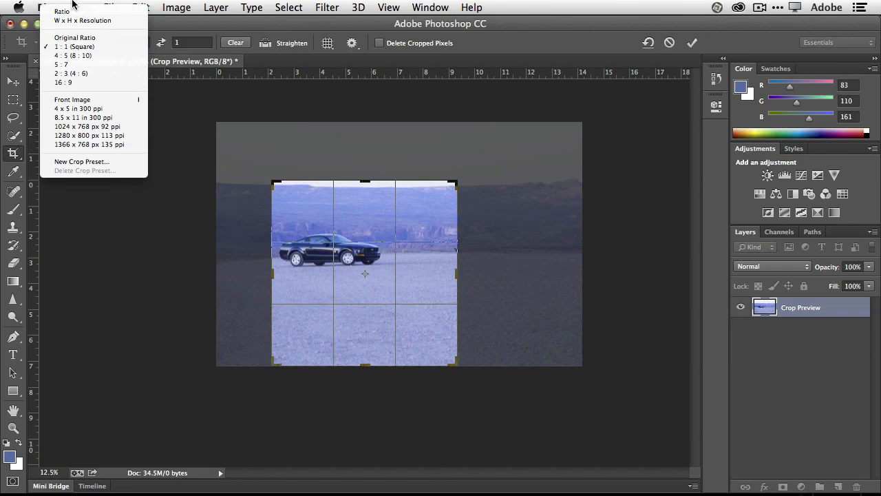
pyautogui.click(71, 8)
pyautogui.moveTo(273, 270); pyautogui.dragTo(247, 268)
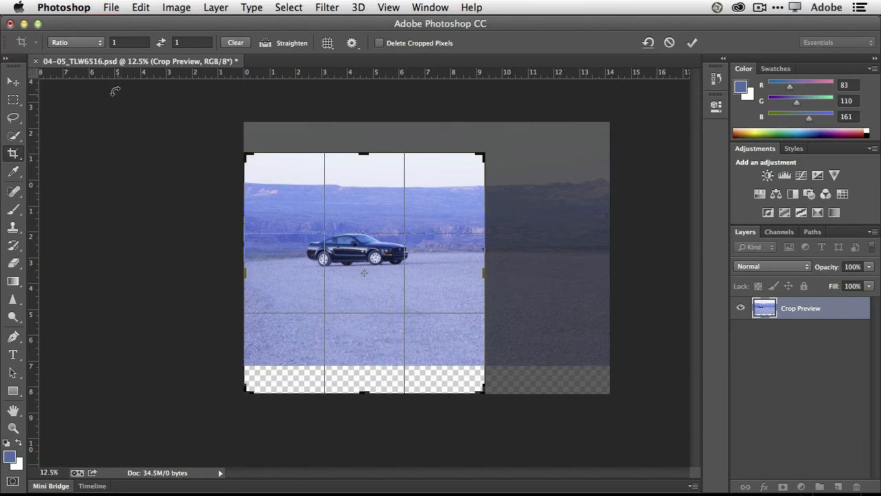
pyautogui.click(236, 42)
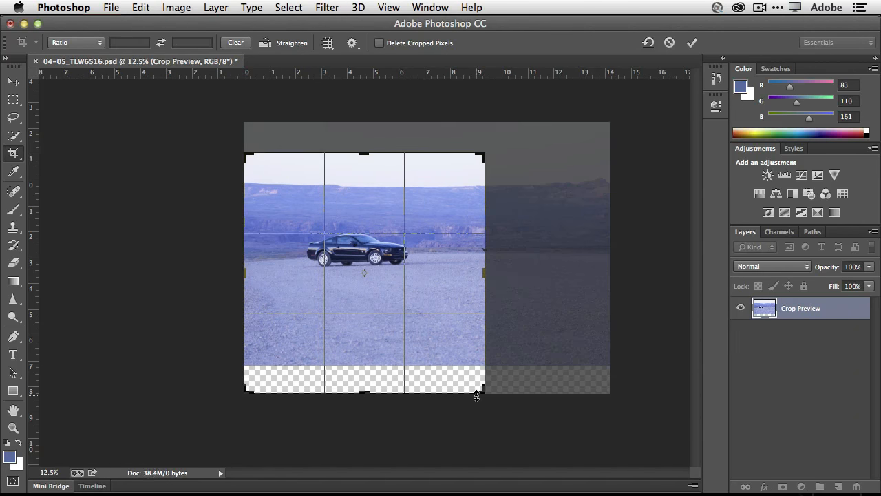
pyautogui.moveTo(480, 390); pyautogui.dragTo(547, 370)
pyautogui.moveTo(367, 168); pyautogui.dragTo(364, 179)
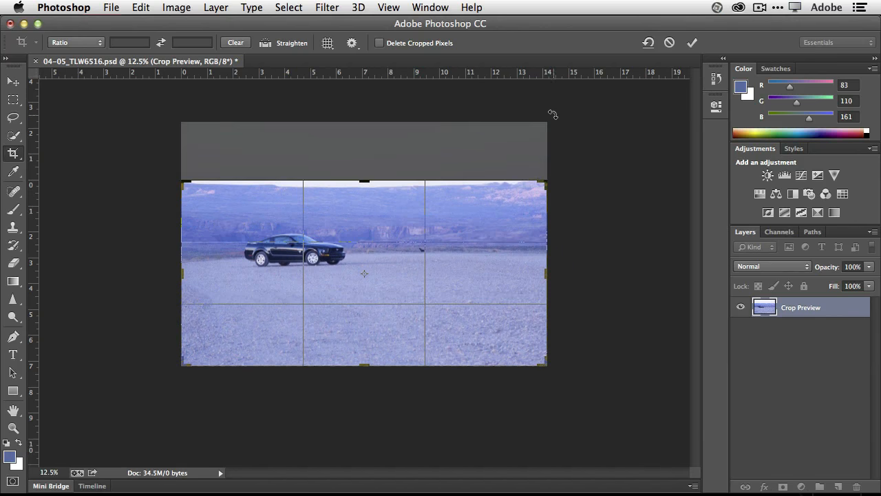
pyautogui.click(692, 42)
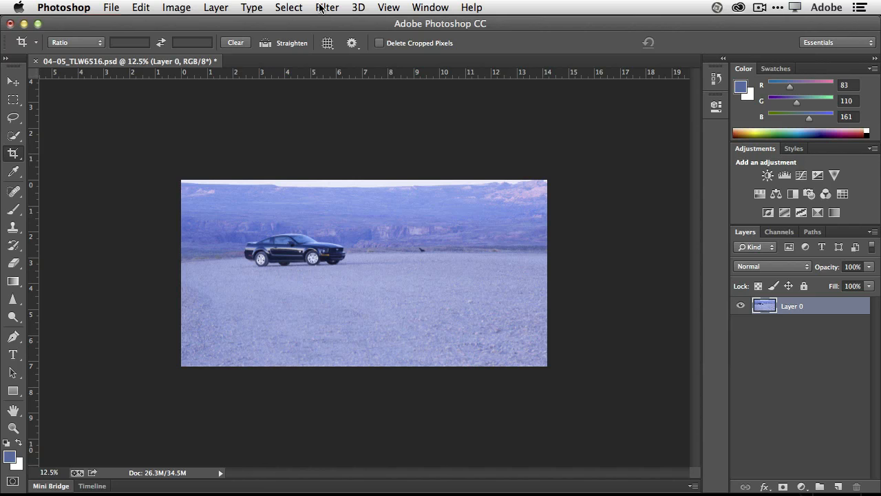
# Convert Layer 0 for Smart Filters and check the Smart Object badge on its thumbnail.
pyautogui.click(320, 8)
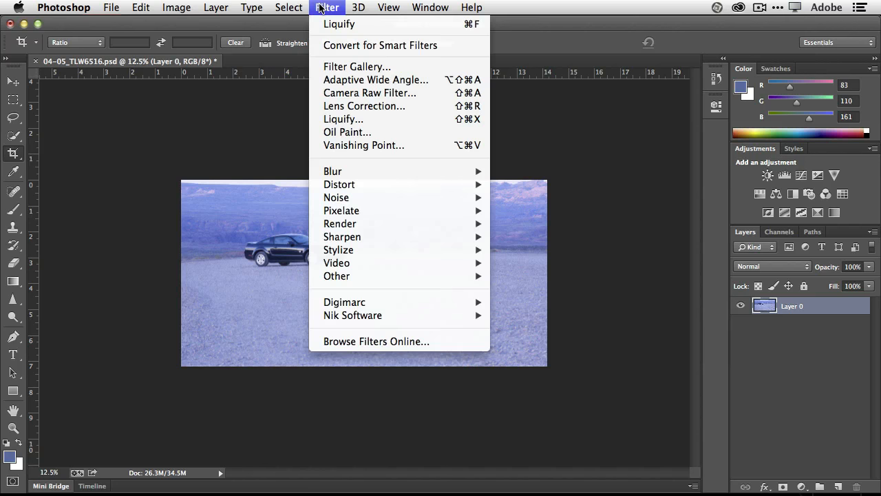
pyautogui.click(370, 47)
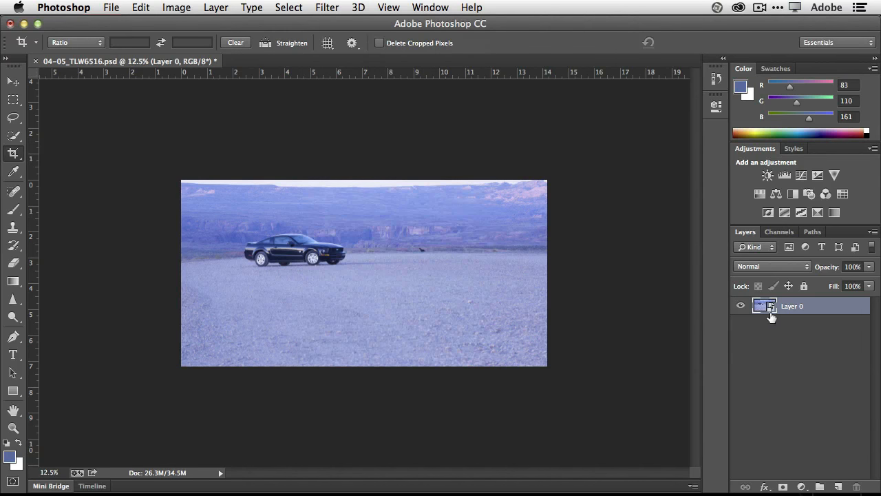
pyautogui.press('alt+super+equal')
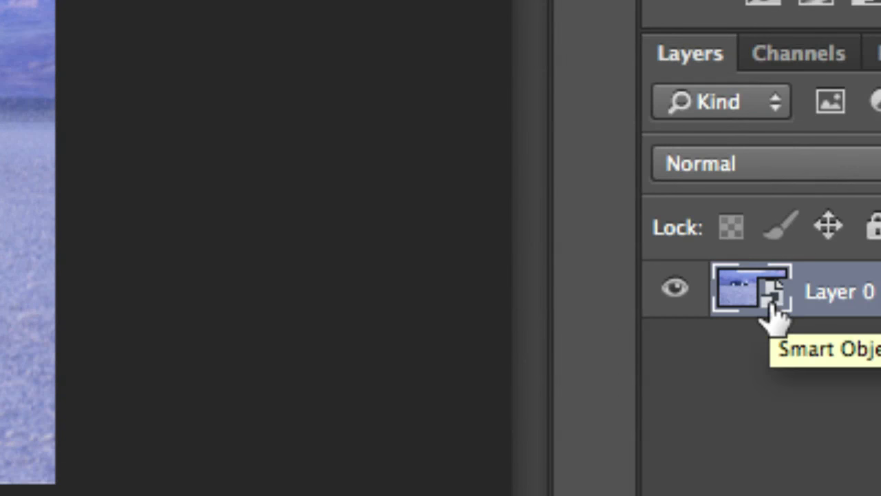
pyautogui.press('alt+super+minus')
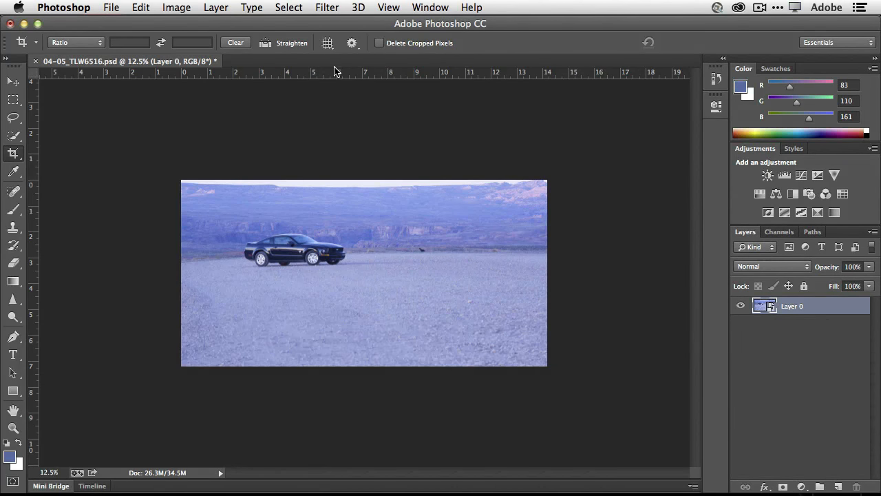
# Open the Camera Raw Filter on the car layer and correct the blue cast by sampling the car with the White Balance tool.
pyautogui.click(333, 8)
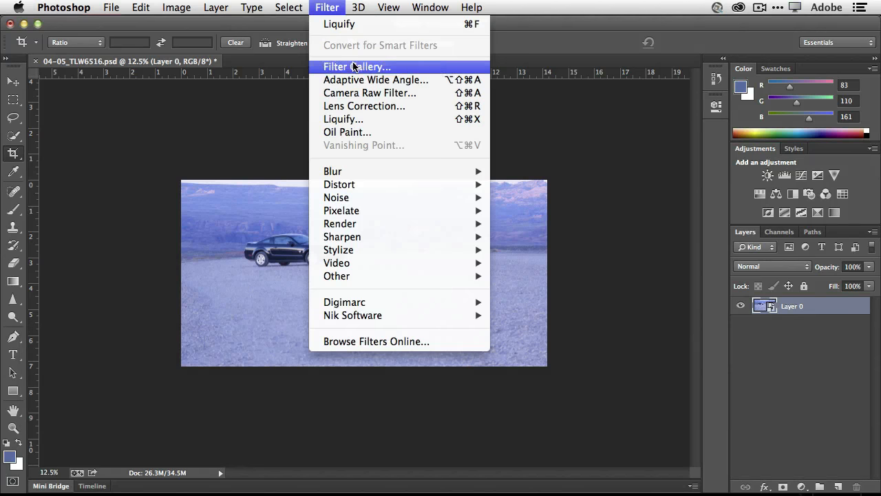
pyautogui.click(403, 97)
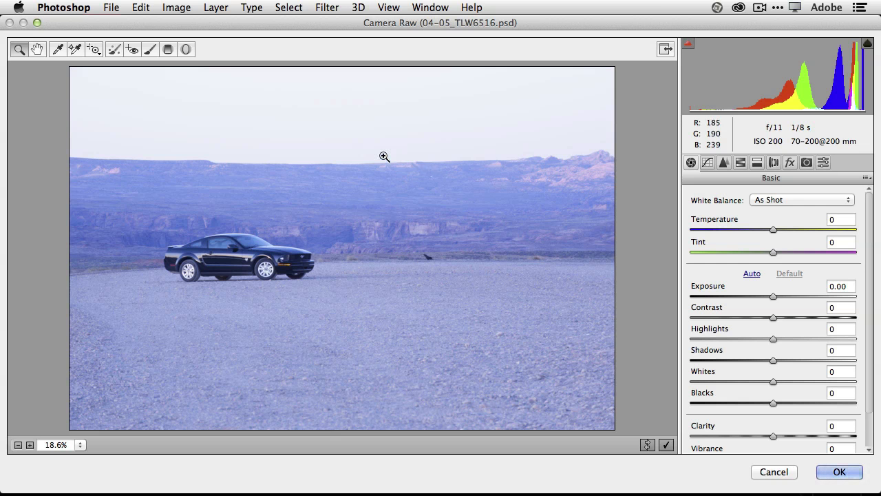
pyautogui.click(56, 51)
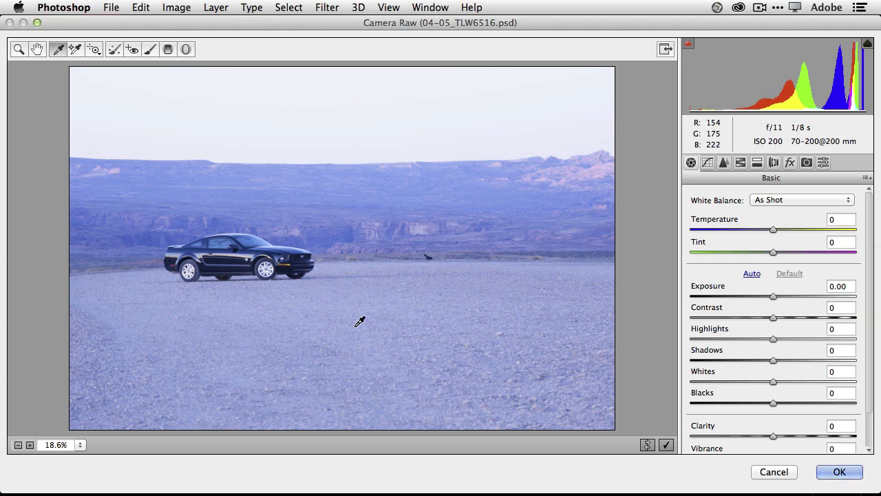
pyautogui.click(259, 245)
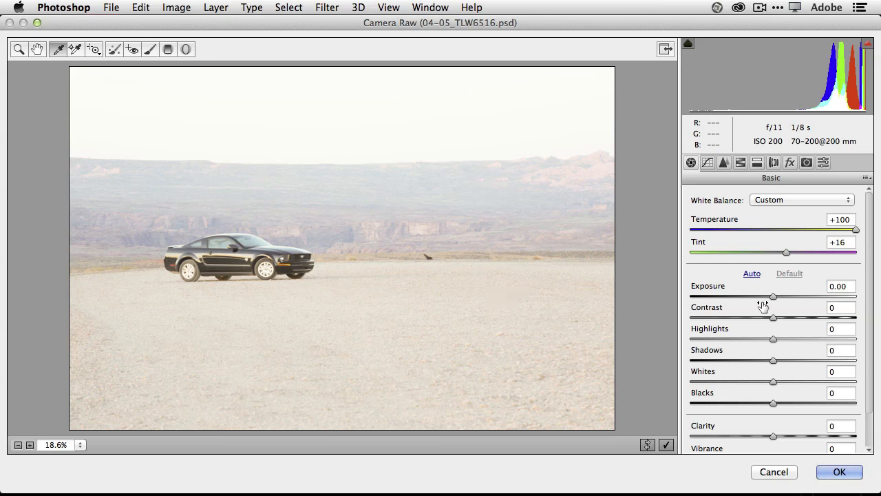
# Darken and deepen the photo with Exposure -1.15, Blacks -100 and Contrast +23.
pyautogui.moveTo(774, 298); pyautogui.dragTo(756, 299)
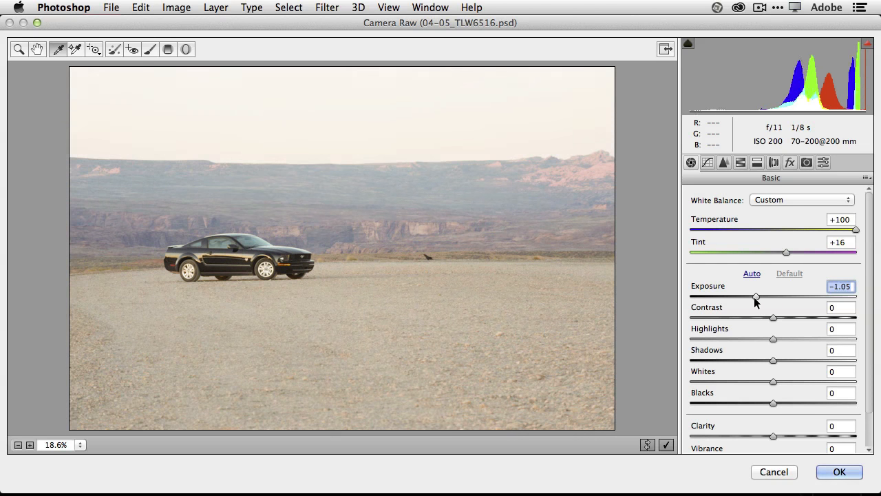
pyautogui.click(771, 404)
pyautogui.moveTo(771, 407); pyautogui.dragTo(678, 418)
pyautogui.moveTo(775, 321); pyautogui.dragTo(795, 318)
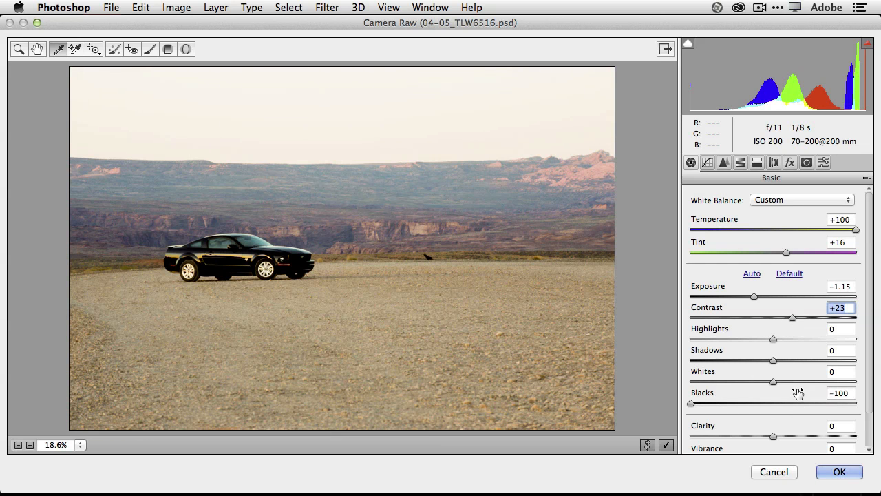
# Boost the photo's detail and color with Clarity +14, Vibrance +16 and Saturation +14.
pyautogui.scroll(-2, 799, 394)
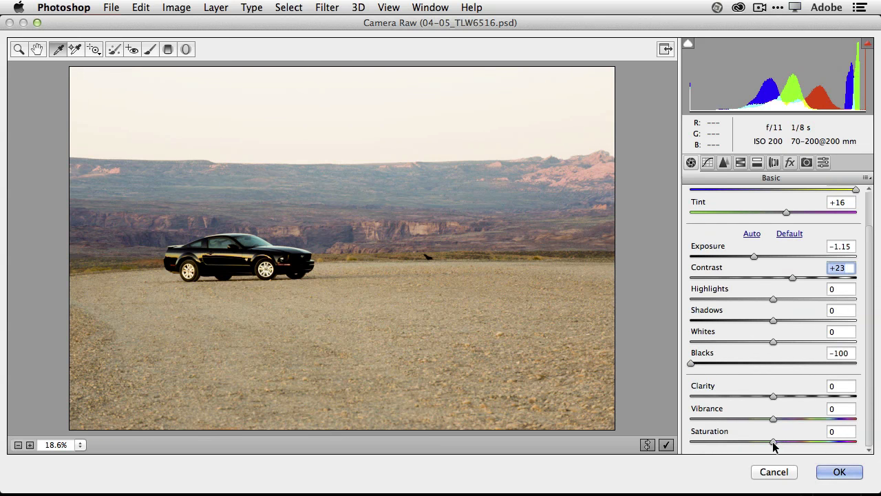
pyautogui.moveTo(773, 441); pyautogui.dragTo(786, 397)
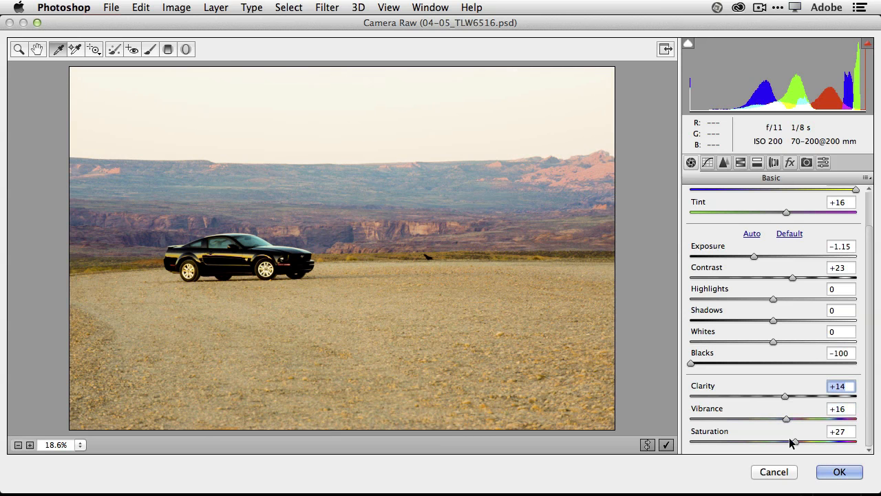
pyautogui.moveTo(795, 443); pyautogui.dragTo(785, 446)
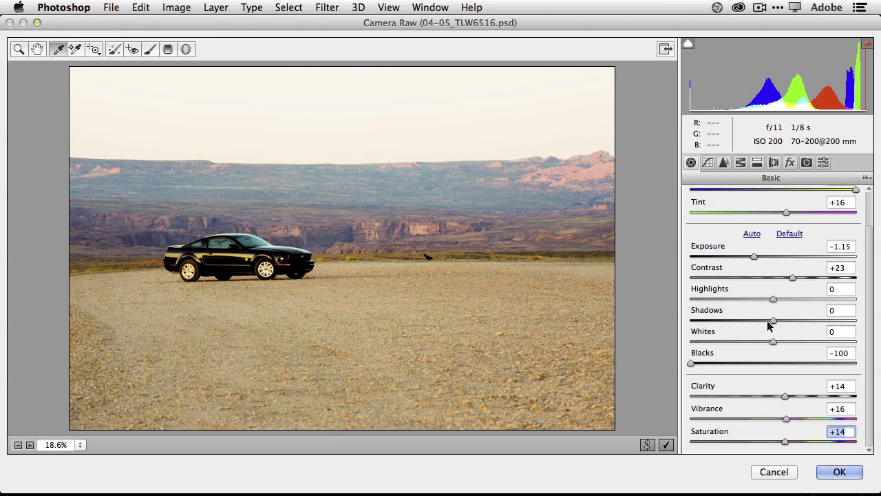
# Refine the tones with Shadows -78, Whites -21, Contrast +28 and Blacks -84, and apply the Camera Raw filter.
pyautogui.moveTo(772, 321); pyautogui.dragTo(710, 330)
pyautogui.moveTo(773, 344)
pyautogui.mouseDown()
pyautogui.moveTo(744, 345)
pyautogui.moveTo(765, 344)
pyautogui.moveTo(756, 347)
pyautogui.mouseUp()
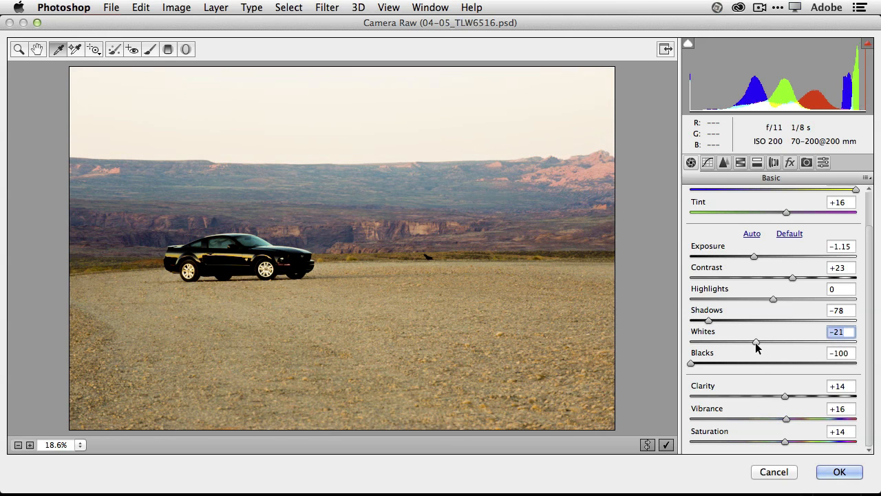
pyautogui.click(793, 278)
pyautogui.moveTo(792, 278); pyautogui.dragTo(797, 279)
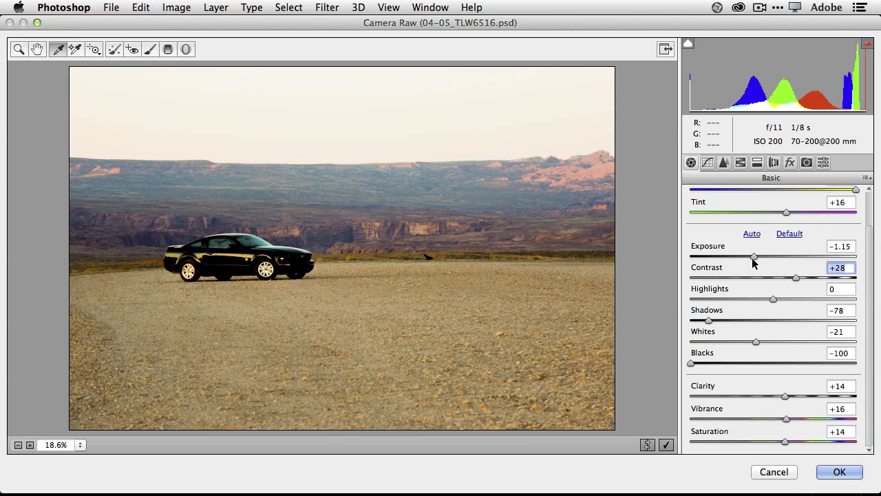
pyautogui.moveTo(752, 258); pyautogui.dragTo(751, 257)
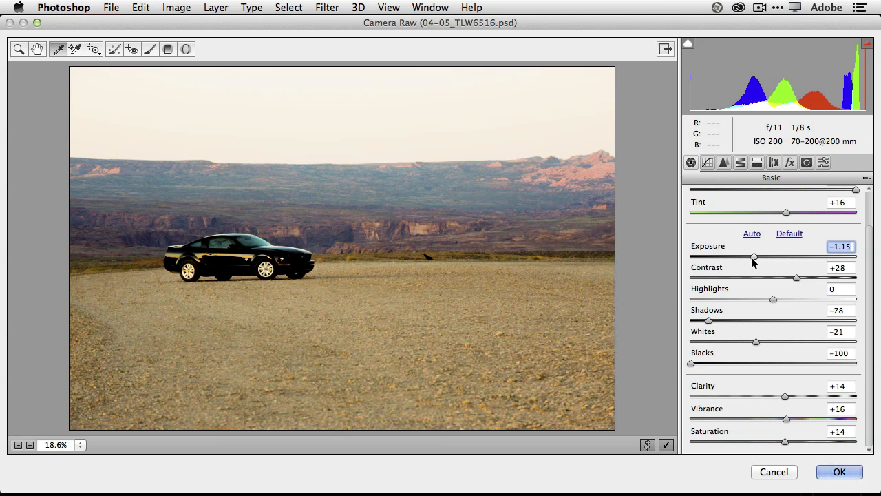
pyautogui.moveTo(693, 365); pyautogui.dragTo(707, 368)
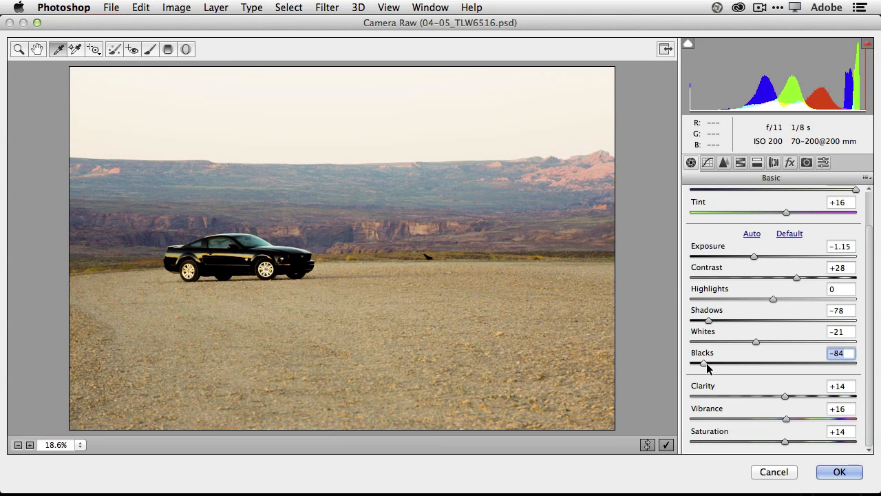
pyautogui.click(837, 472)
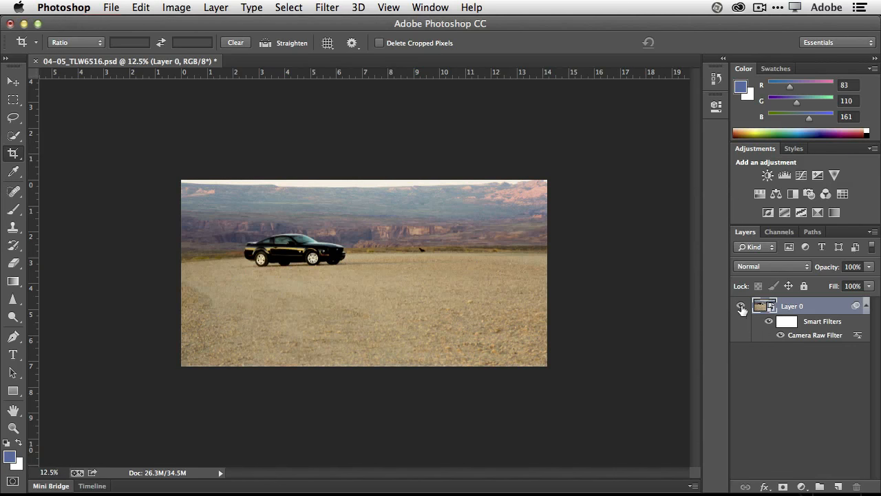
# Compare the car photo before and after by toggling the visibility of Layer 0 and its smart filters.
pyautogui.click(742, 308)
pyautogui.click(741, 307)
pyautogui.click(769, 321)
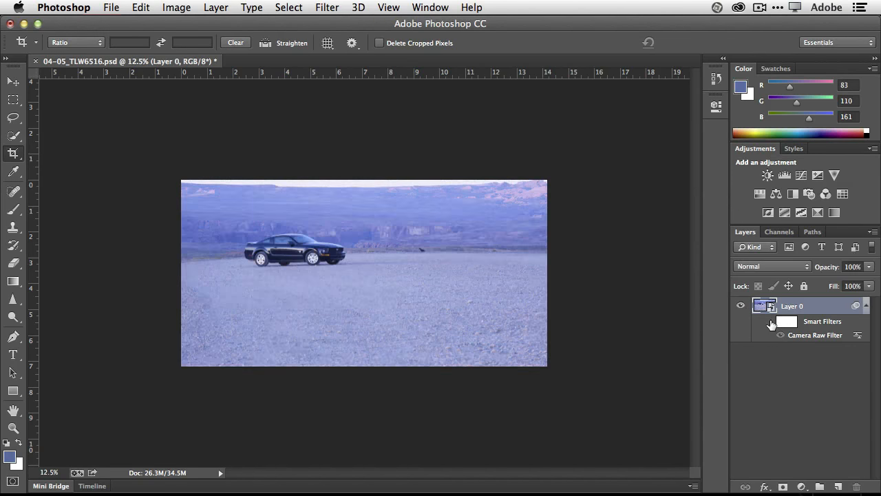
pyautogui.click(770, 321)
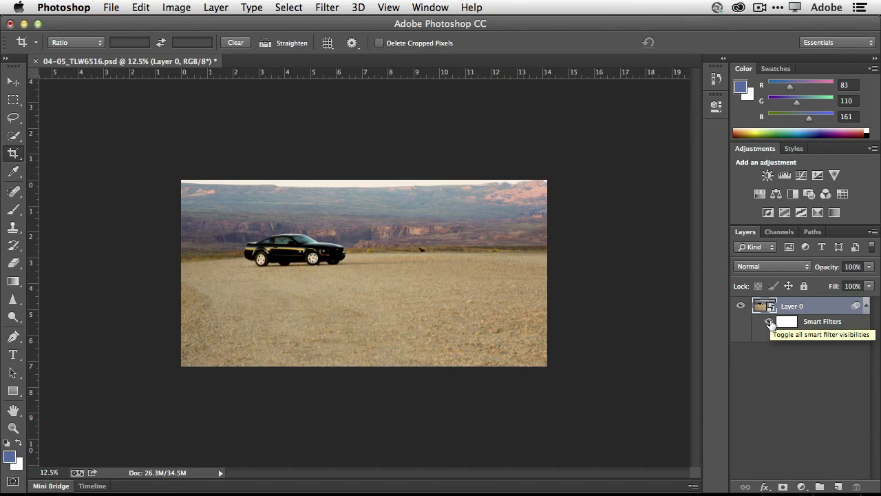
pyautogui.click(770, 322)
pyautogui.click(770, 322)
pyautogui.click(770, 321)
pyautogui.click(770, 322)
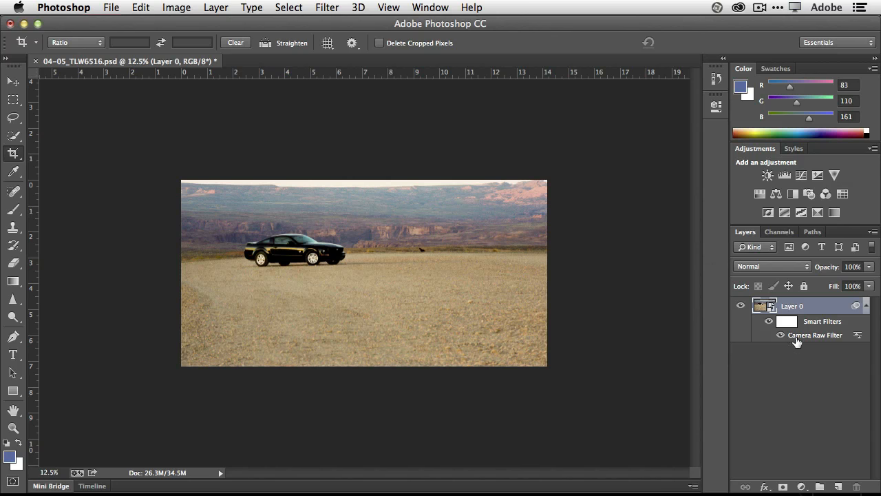
# Reopen the Camera Raw smart filter on Layer 0, set Contrast to +18 and Blacks to -74, and apply it.
pyautogui.press('alt+super+equal')
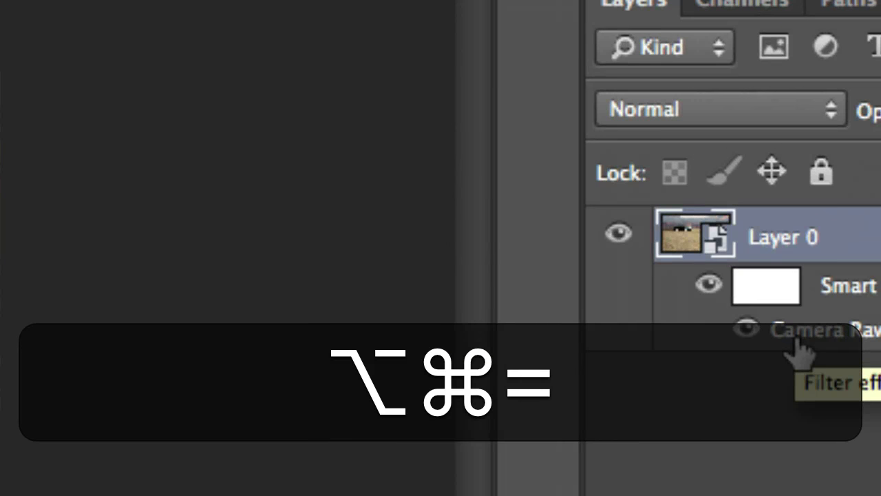
pyautogui.press('alt+super+minus')
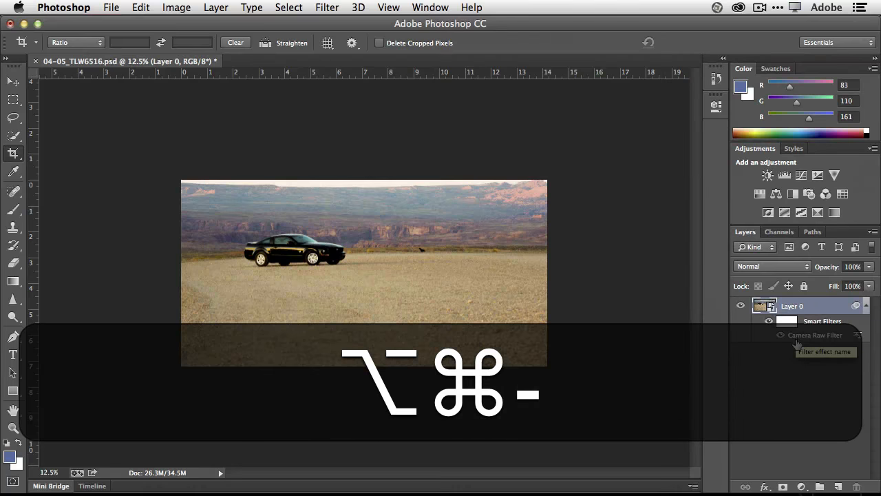
pyautogui.doubleClick(799, 336)
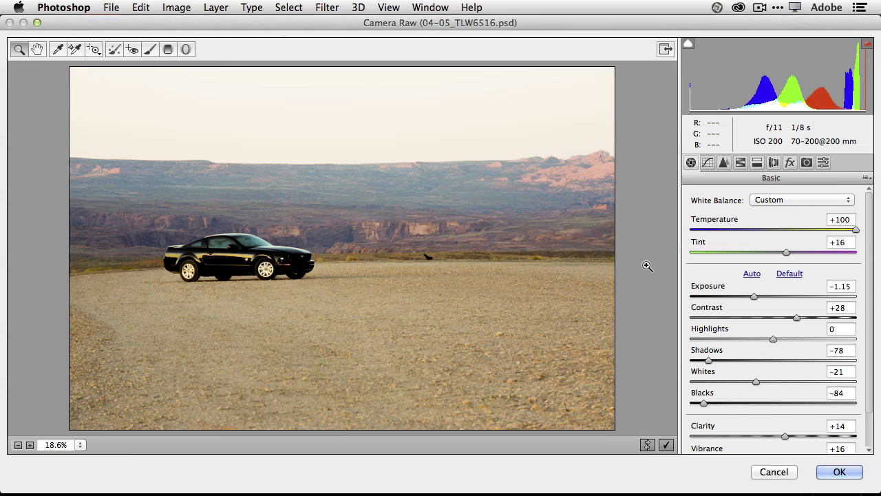
pyautogui.click(795, 318)
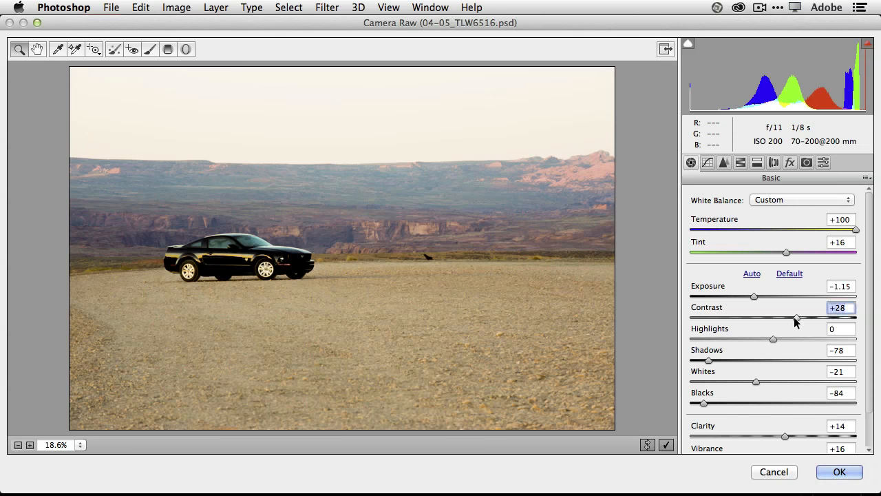
pyautogui.moveTo(795, 319); pyautogui.dragTo(788, 319)
pyautogui.click(704, 404)
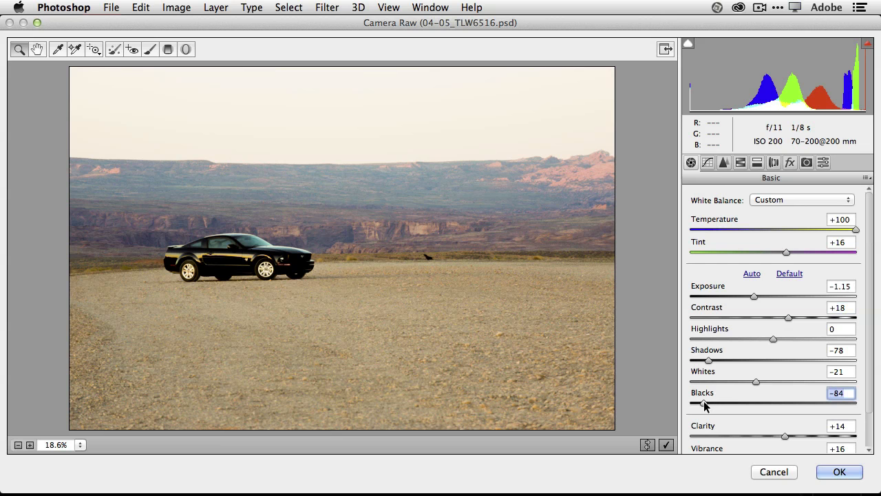
pyautogui.moveTo(704, 403); pyautogui.dragTo(712, 404)
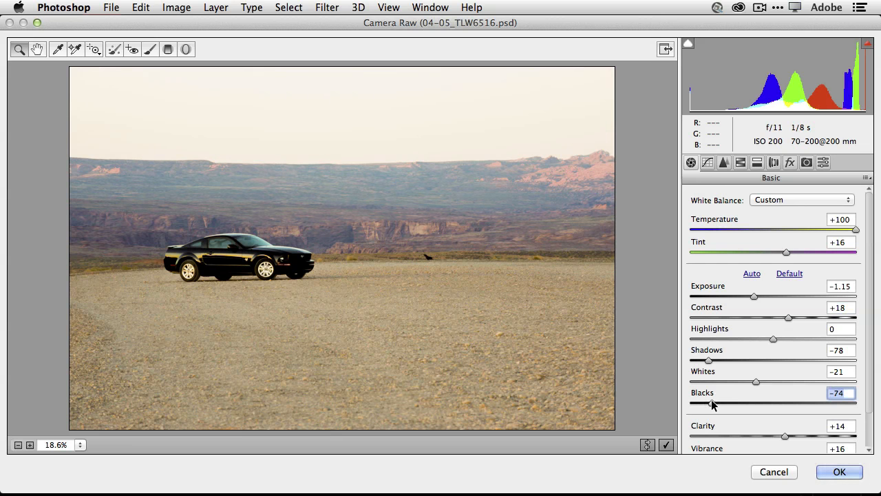
pyautogui.click(837, 473)
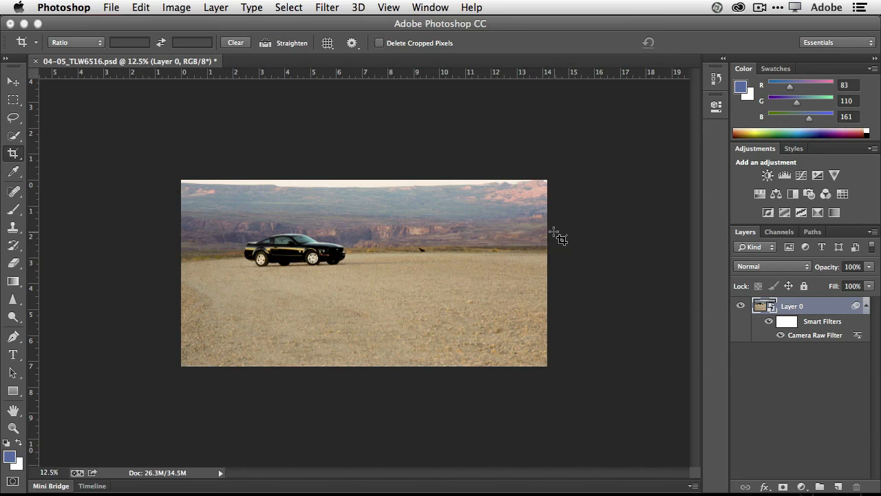
# Close the car photo without saving and open the 06 removeobject photo from the PS CC Top 10 folder.
pyautogui.press('super+w')
pyautogui.click(404, 201)
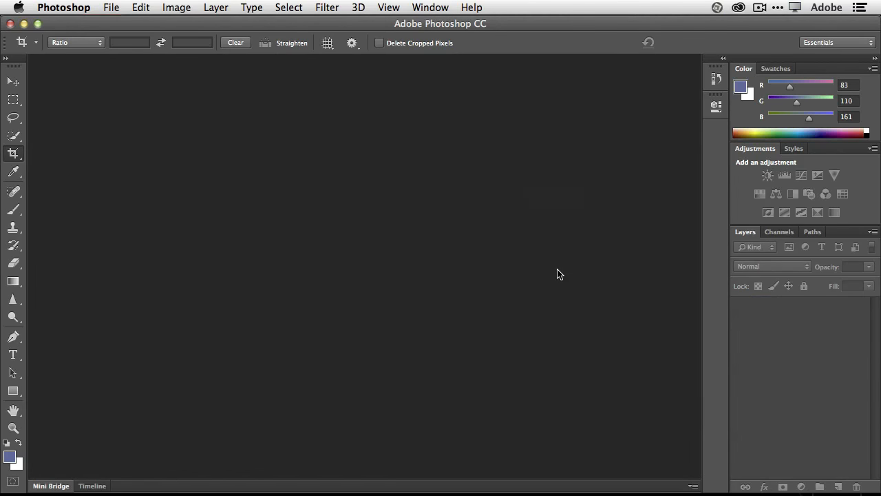
pyautogui.click(62, 488)
pyautogui.doubleClick(550, 421)
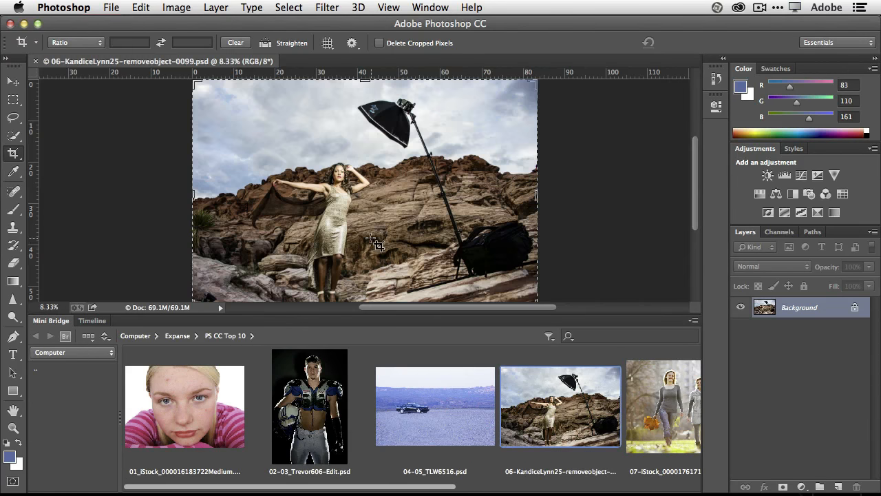
pyautogui.click(55, 322)
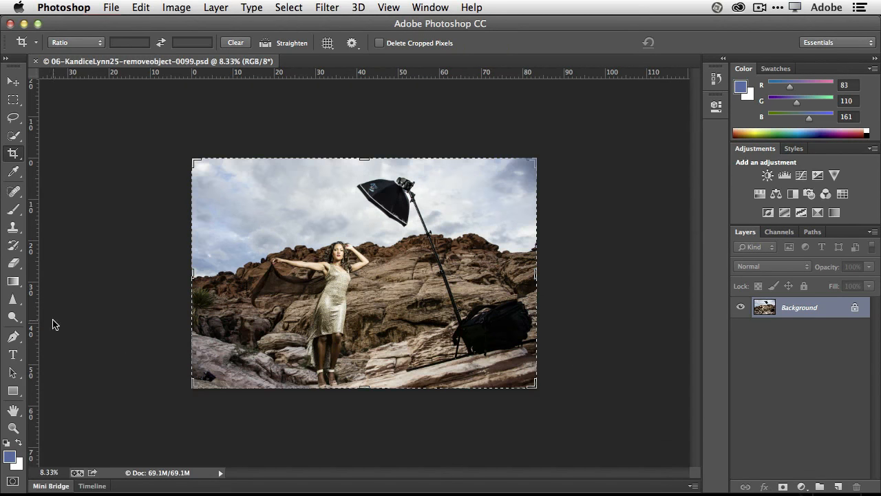
# Draw a freehand Lasso selection closely around the softbox, its stand and the black bag on the rocks.
pyautogui.click(13, 82)
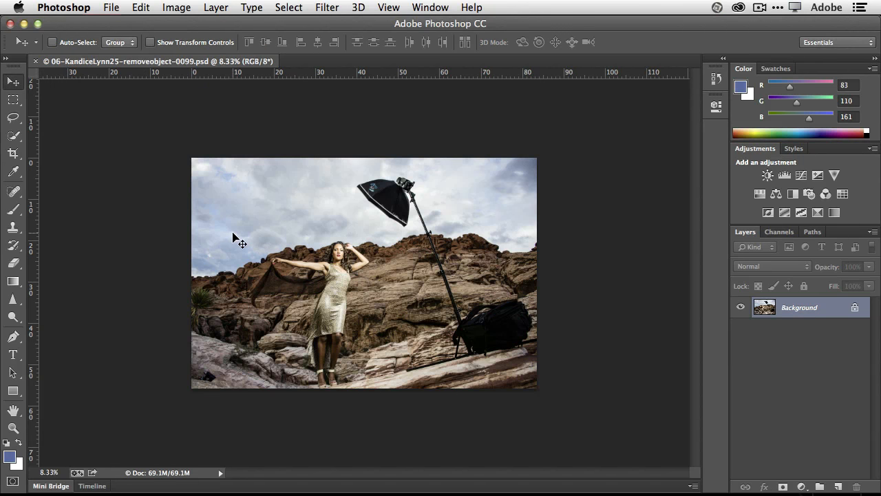
pyautogui.press('super+equal')
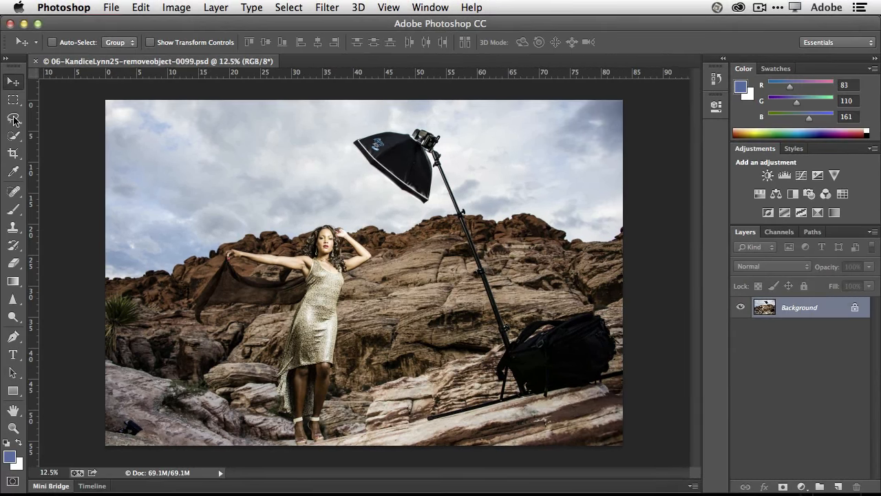
pyautogui.click(6, 84)
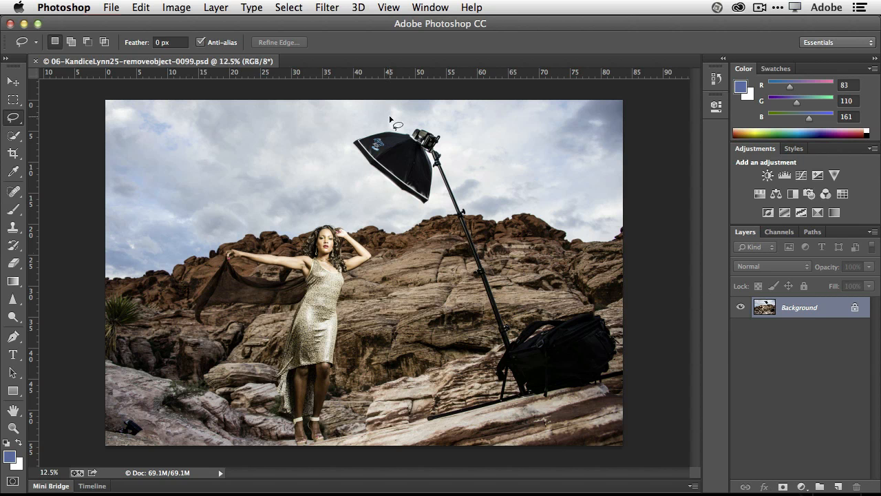
pyautogui.moveTo(407, 130)
pyautogui.mouseDown()
pyautogui.moveTo(351, 143)
pyautogui.moveTo(413, 204)
pyautogui.moveTo(429, 207)
pyautogui.moveTo(436, 175)
pyautogui.moveTo(505, 352)
pyautogui.moveTo(496, 397)
pyautogui.moveTo(424, 422)
pyautogui.moveTo(595, 390)
pyautogui.moveTo(617, 367)
pyautogui.moveTo(610, 315)
pyautogui.moveTo(573, 305)
pyautogui.moveTo(553, 310)
pyautogui.moveTo(601, 310)
pyautogui.moveTo(537, 313)
pyautogui.moveTo(513, 332)
pyautogui.moveTo(441, 145)
pyautogui.moveTo(405, 131)
pyautogui.mouseUp()
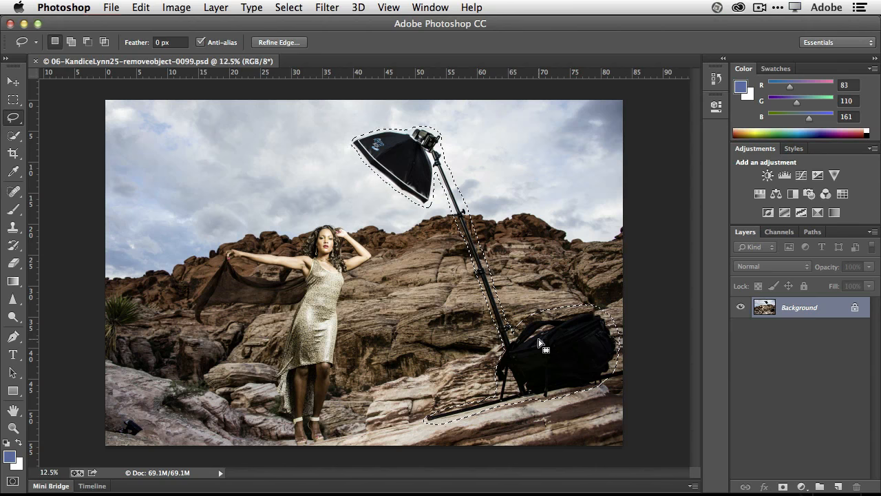
pyautogui.press('BackSpace')
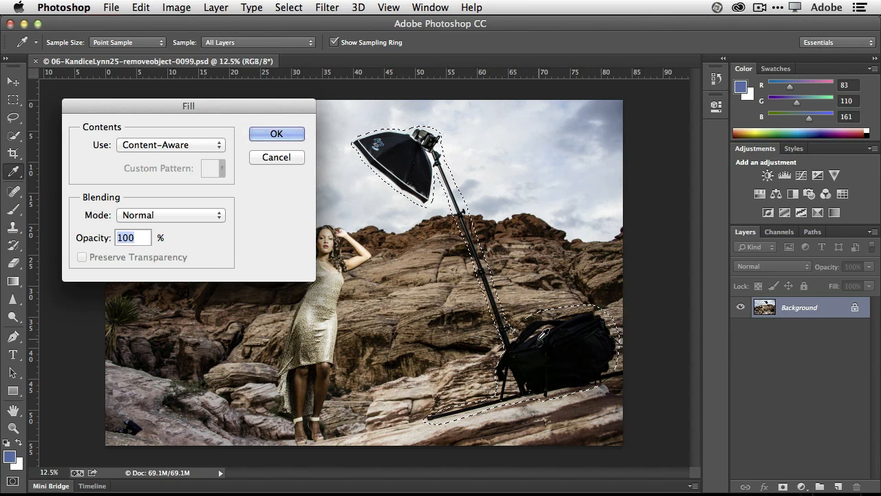
pyautogui.click(276, 157)
pyautogui.press('l')
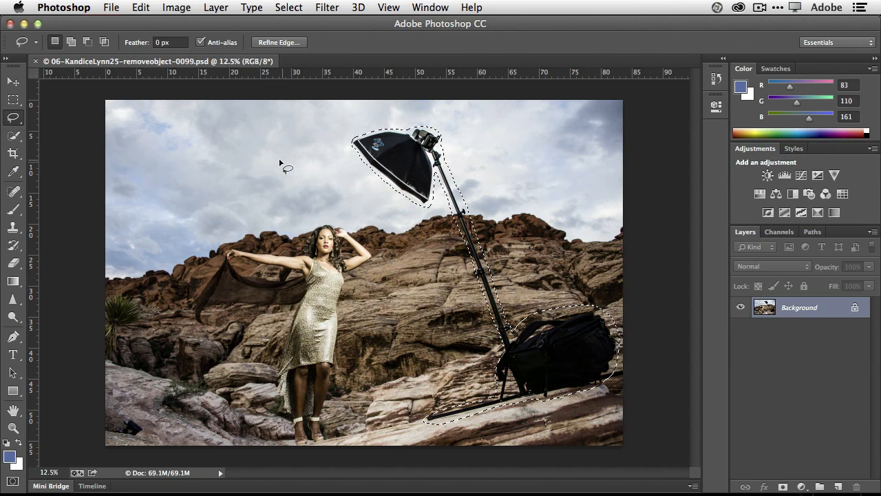
# Fill the selected softbox, stand and bag with Content-Aware contents in Normal mode at 100% opacity.
pyautogui.click(141, 8)
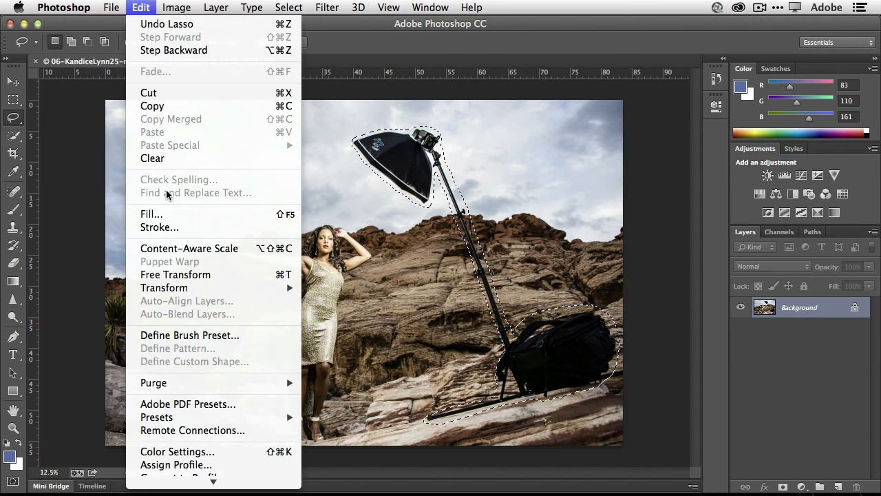
pyautogui.click(167, 213)
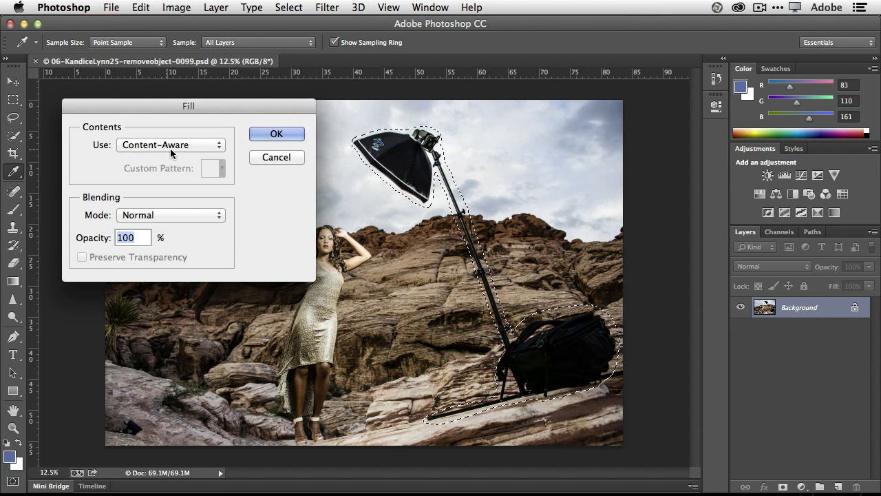
pyautogui.click(259, 136)
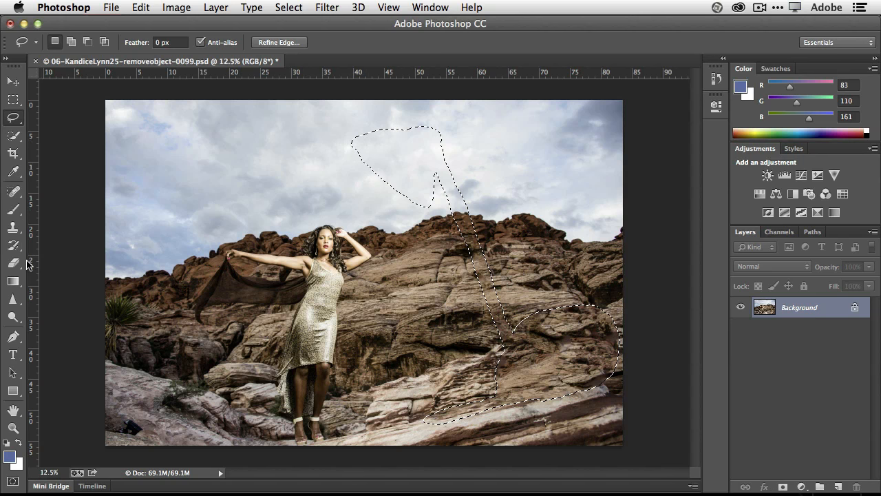
# Try painting blue inside the sky part of the selection with the Brush, undo the strokes and deselect the area.
pyautogui.click(14, 210)
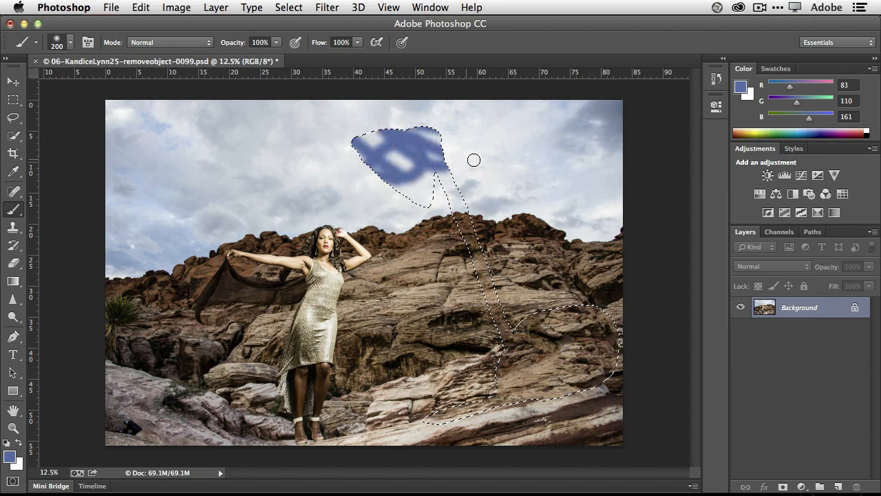
pyautogui.press('super+z')
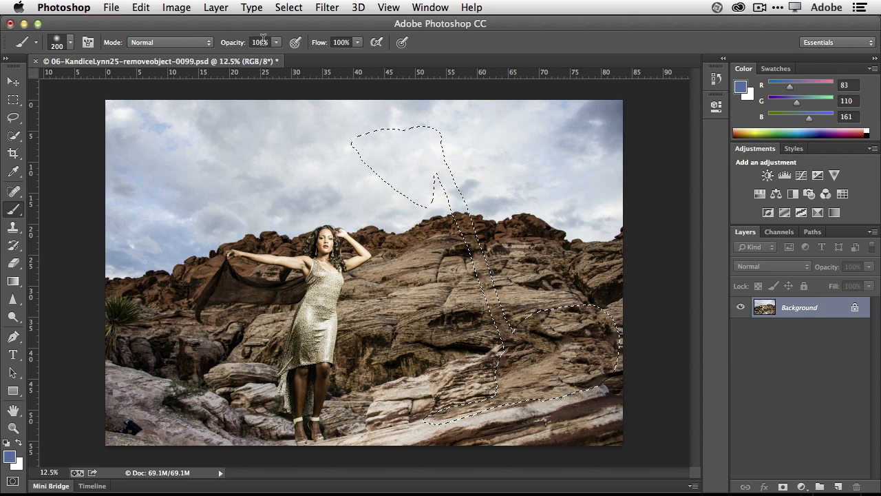
pyautogui.click(289, 8)
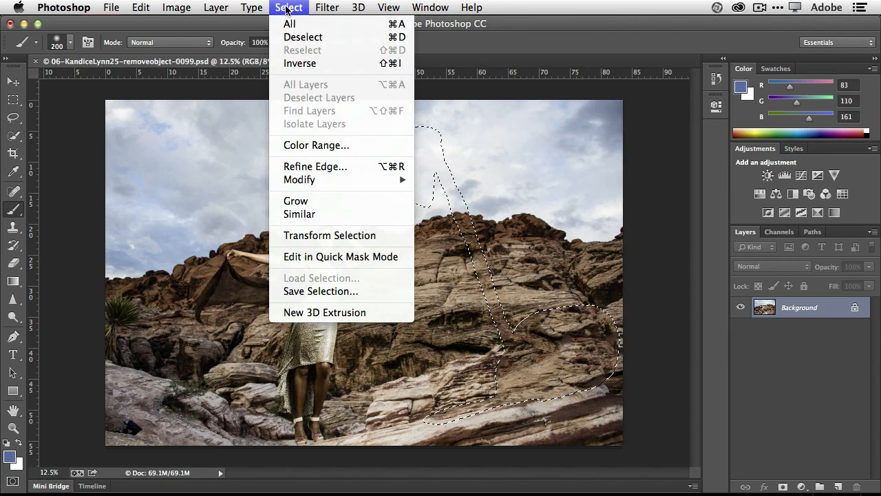
pyautogui.click(397, 39)
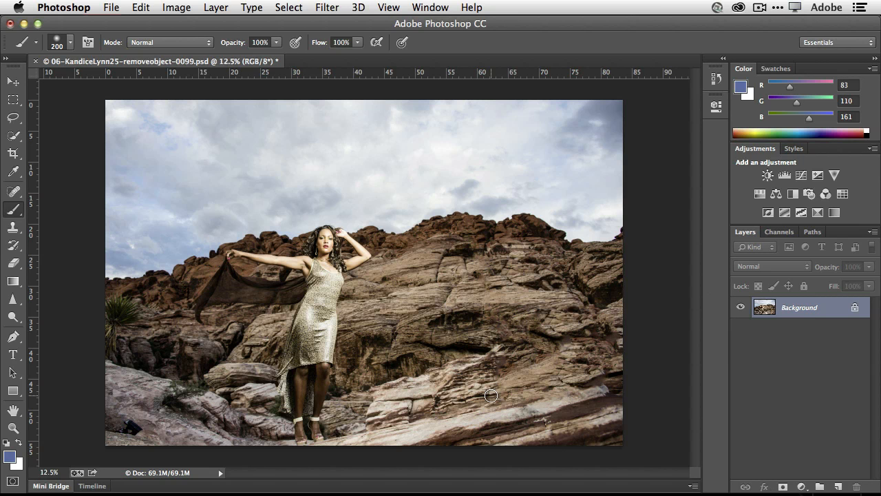
pyautogui.press('super+w')
pyautogui.click(393, 198)
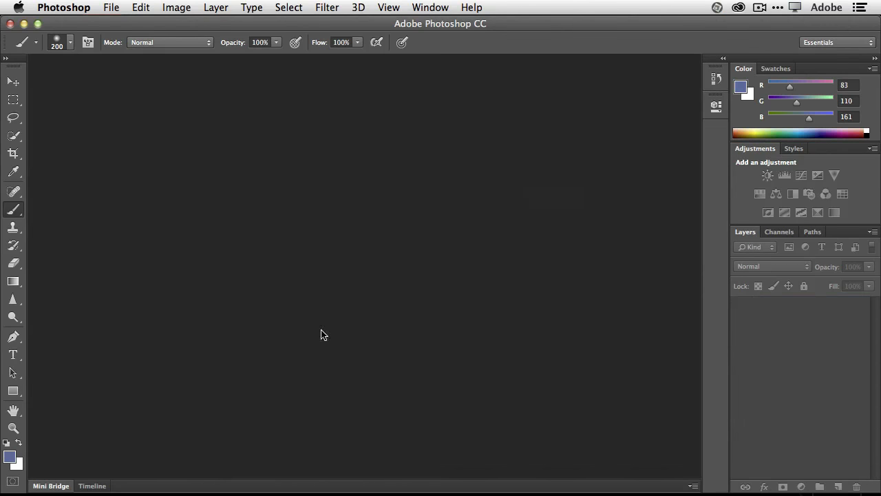
pyautogui.click(56, 487)
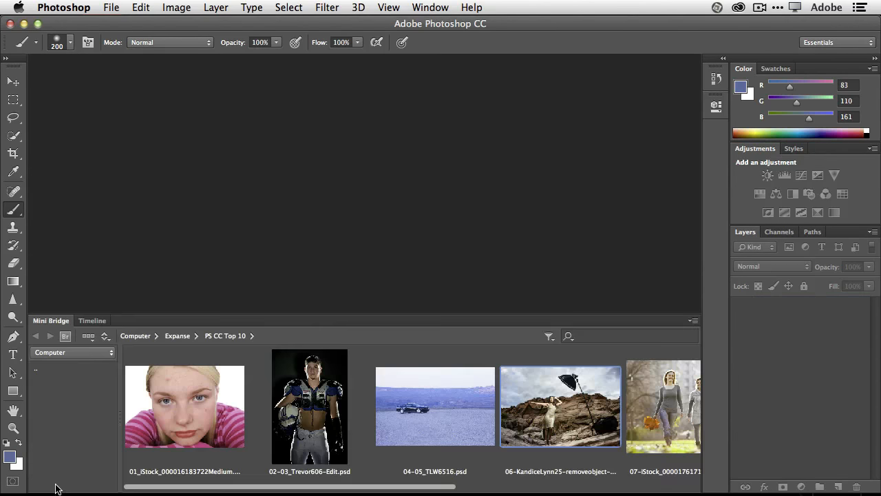
pyautogui.doubleClick(638, 430)
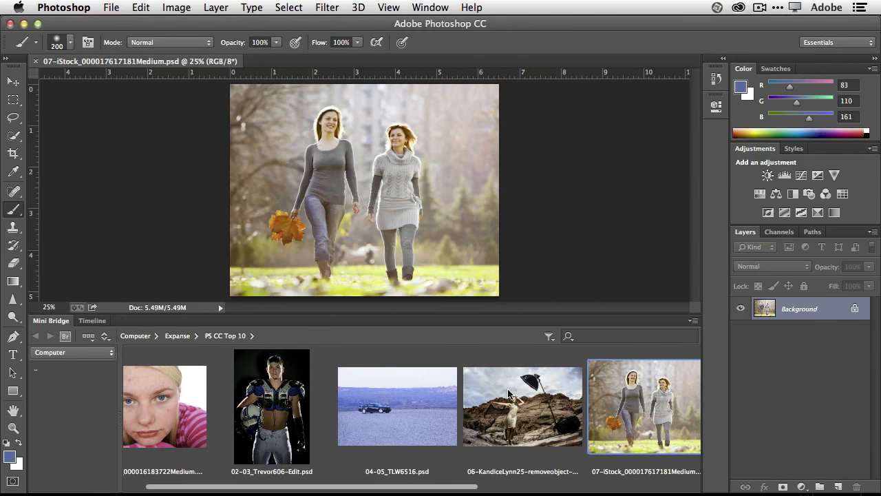
pyautogui.click(51, 321)
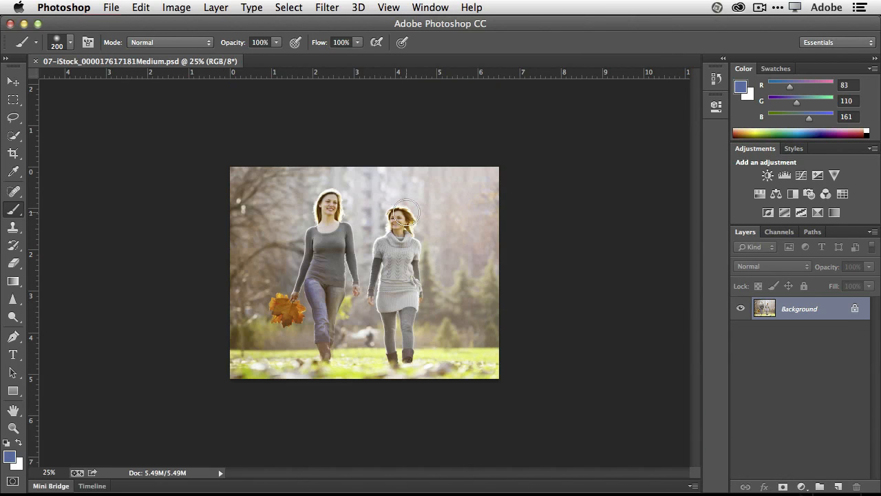
# Select the woman in the light grey sweater dress with the Quick Selection tool, excluding the gap between her legs.
pyautogui.press('super+equal')
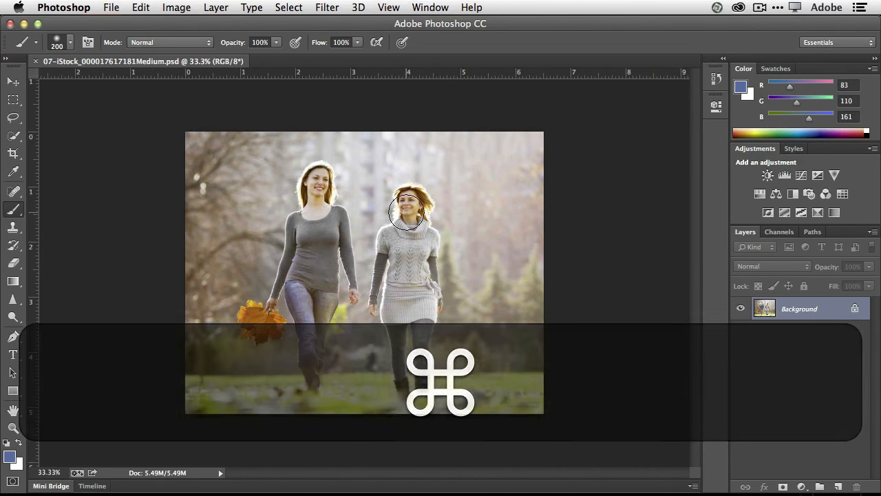
pyautogui.press('super+equal')
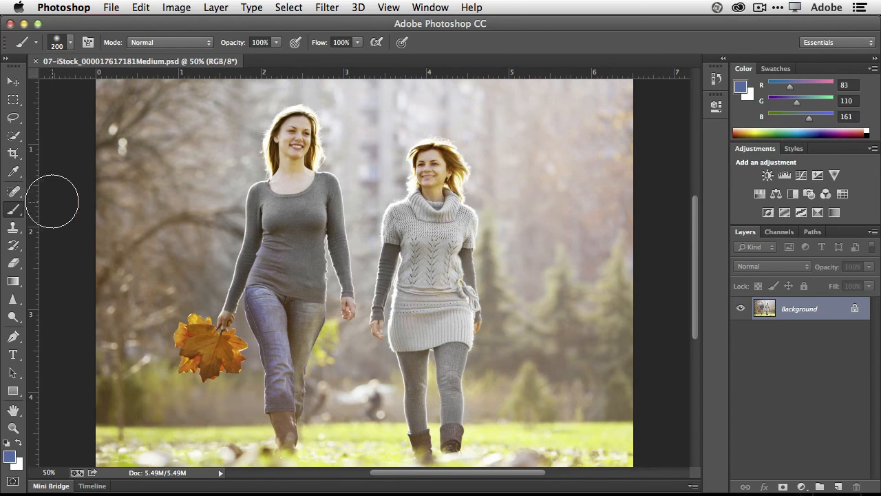
pyautogui.click(14, 136)
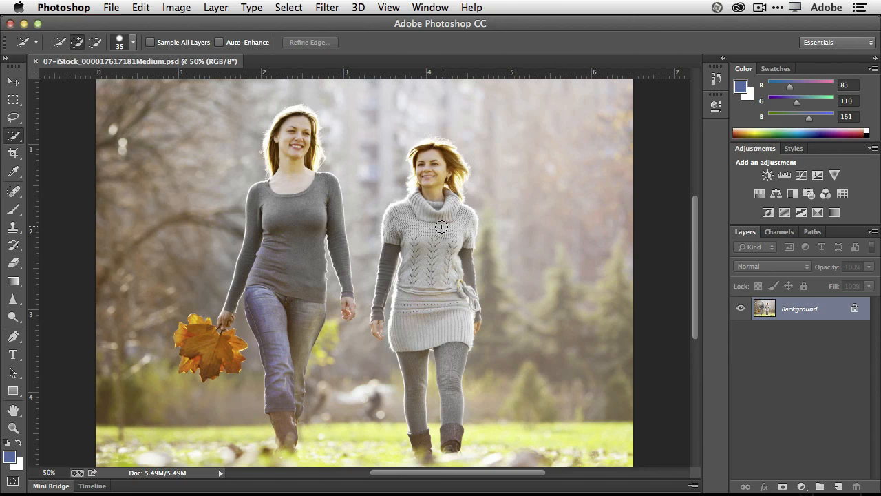
pyautogui.click(14, 117)
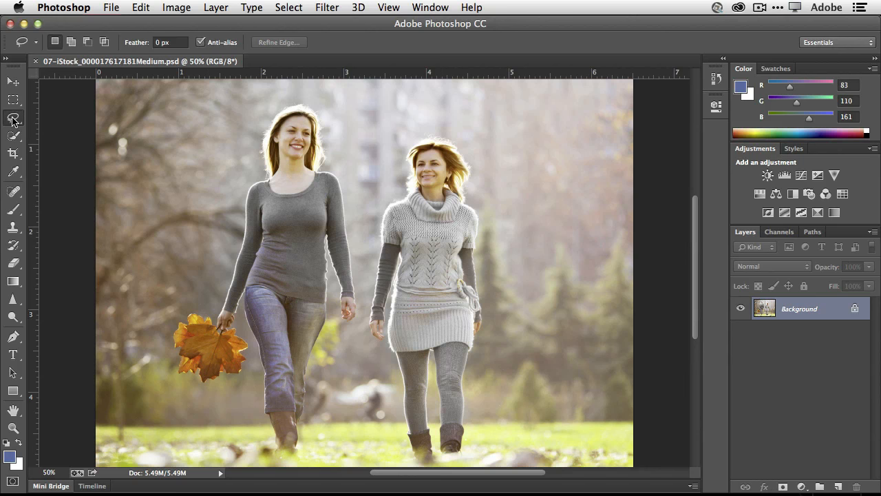
pyautogui.click(14, 137)
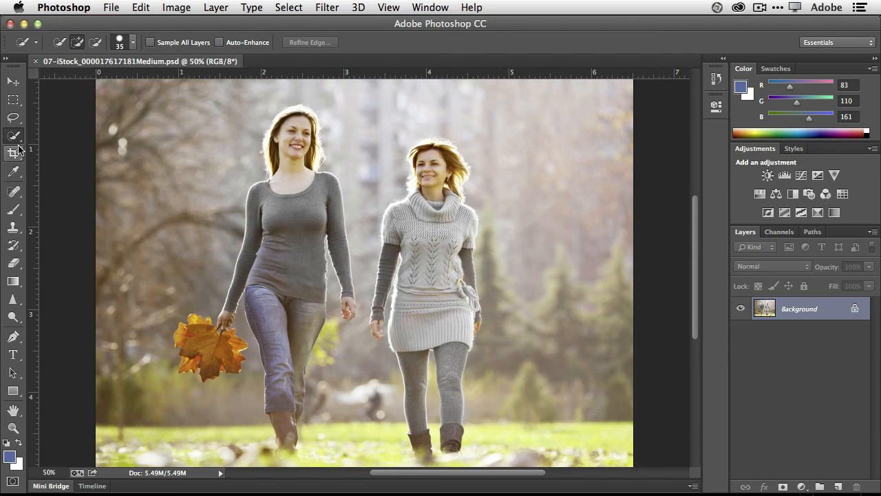
pyautogui.moveTo(16, 136); pyautogui.dragTo(43, 146)
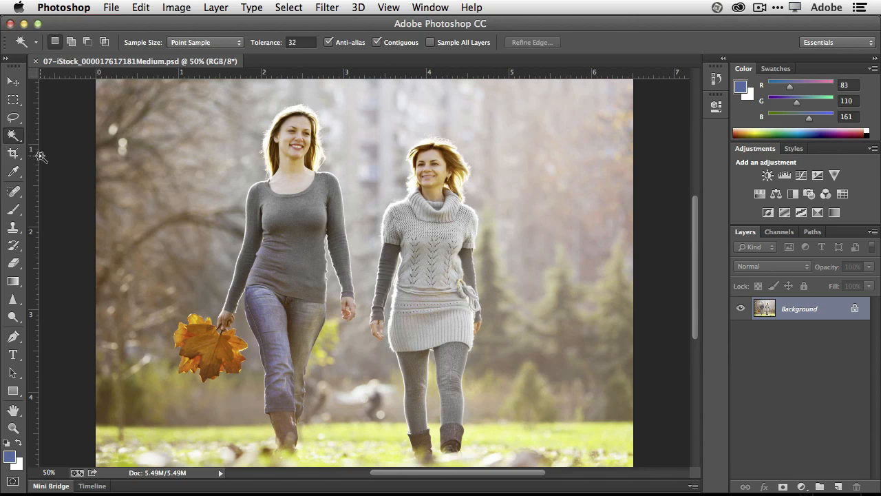
pyautogui.click(15, 138)
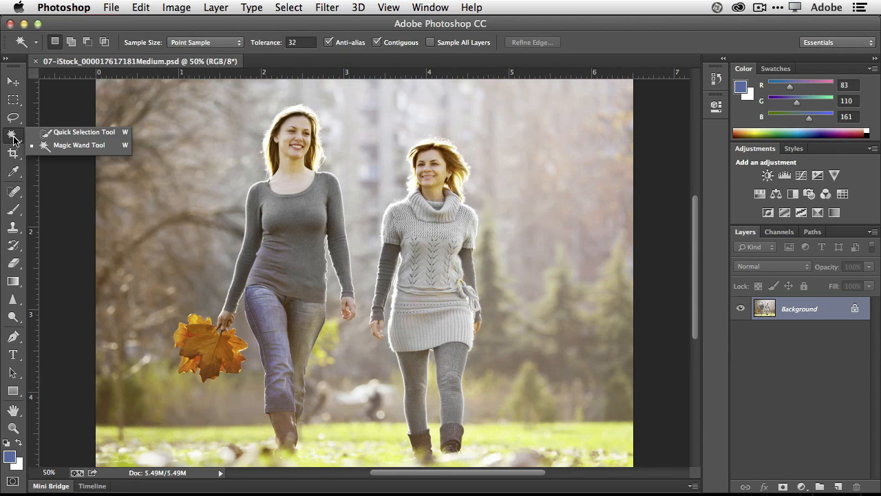
pyautogui.click(76, 132)
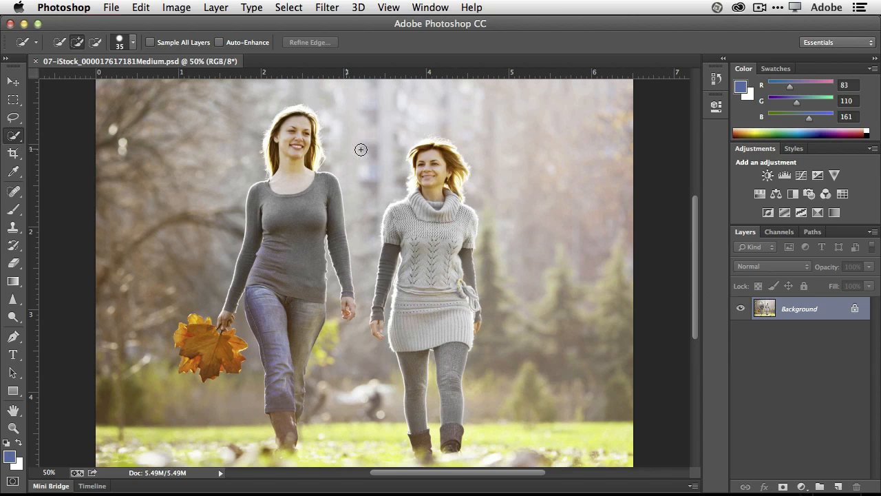
pyautogui.moveTo(432, 194)
pyautogui.mouseDown()
pyautogui.moveTo(433, 178)
pyautogui.moveTo(428, 319)
pyautogui.moveTo(416, 356)
pyautogui.moveTo(423, 458)
pyautogui.mouseUp()
pyautogui.moveTo(453, 380)
pyautogui.mouseDown()
pyautogui.moveTo(449, 353)
pyautogui.moveTo(450, 444)
pyautogui.moveTo(449, 412)
pyautogui.mouseUp()
pyautogui.moveTo(465, 269); pyautogui.dragTo(466, 292)
pyautogui.moveTo(397, 250)
pyautogui.mouseDown()
pyautogui.moveTo(379, 330)
pyautogui.moveTo(382, 321)
pyautogui.mouseUp()
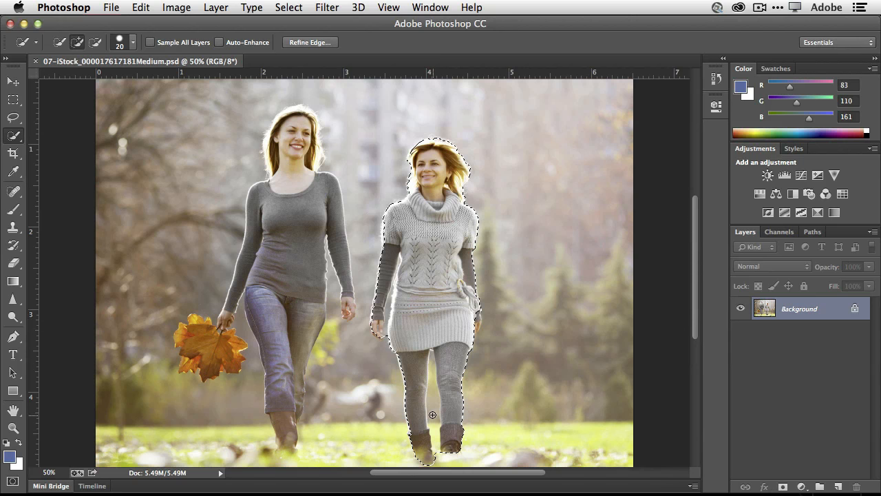
pyautogui.press('alt')
pyautogui.press('alt')
# Expand the selection around the woman in the sweater dress by 10 pixels.
pyautogui.click(289, 9)
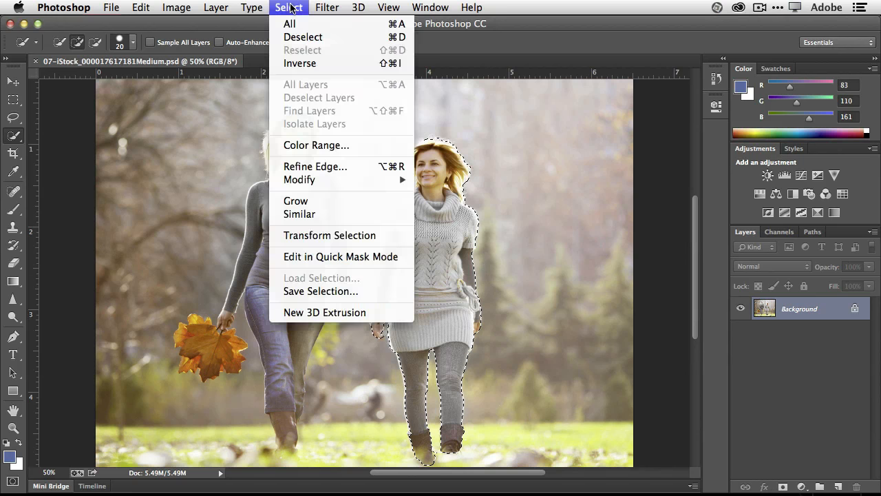
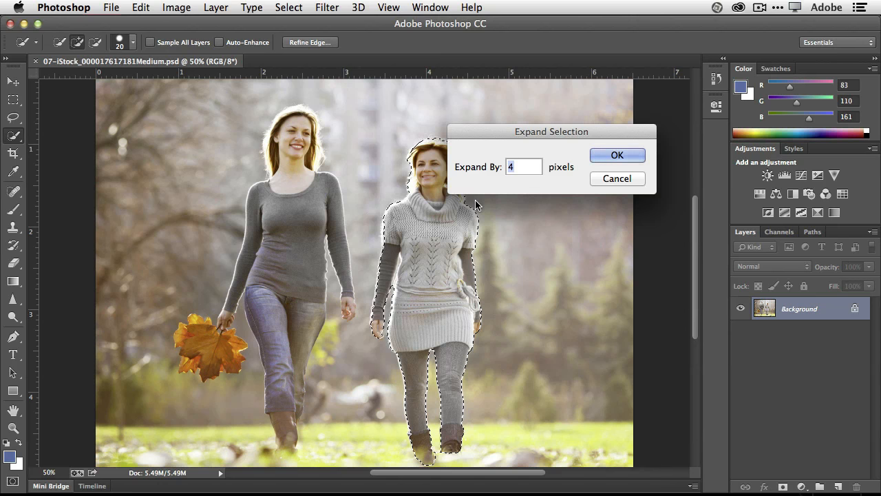
pyautogui.write('10')
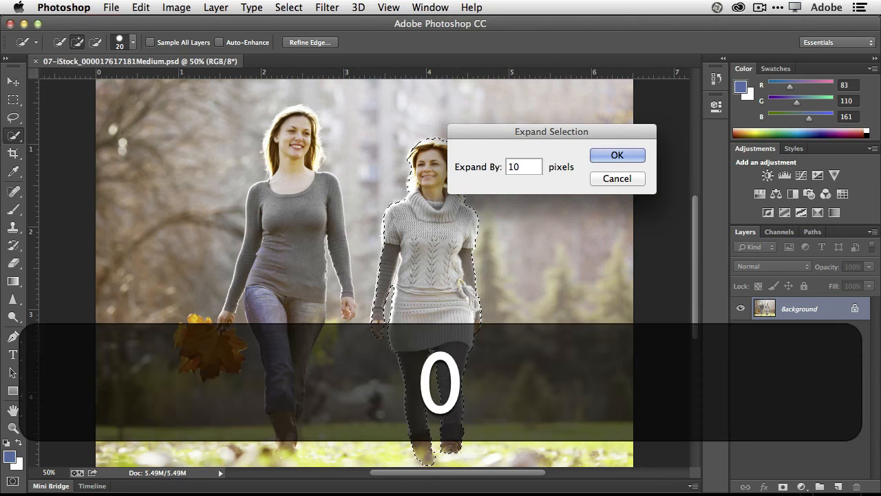
pyautogui.click(612, 168)
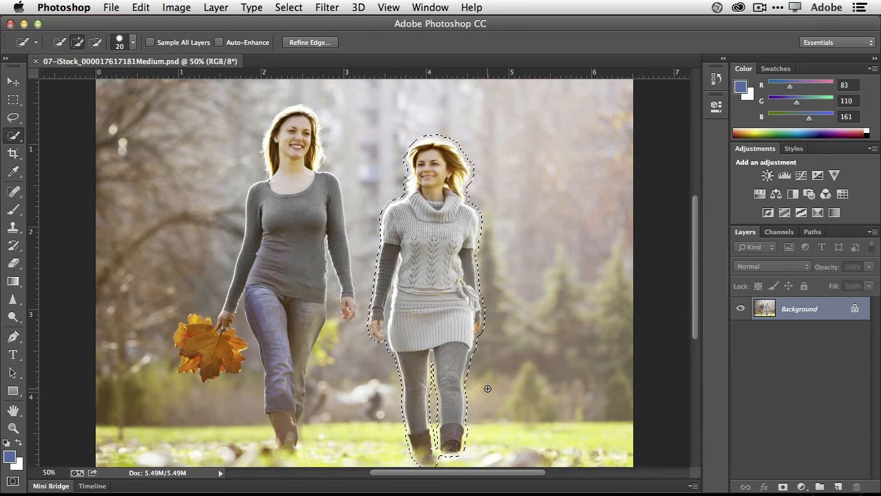
# Fill the selected woman with Content-Aware contents in Normal mode at 100% opacity and deselect the area.
pyautogui.press('BackSpace')
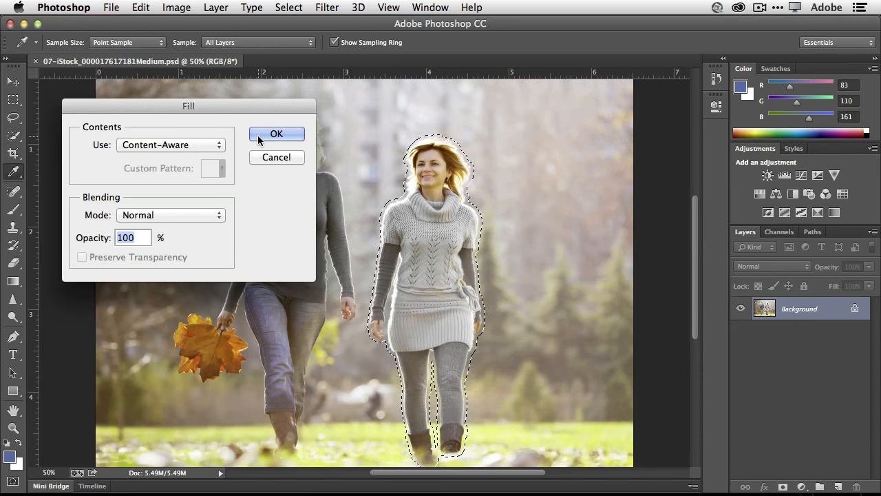
pyautogui.click(269, 135)
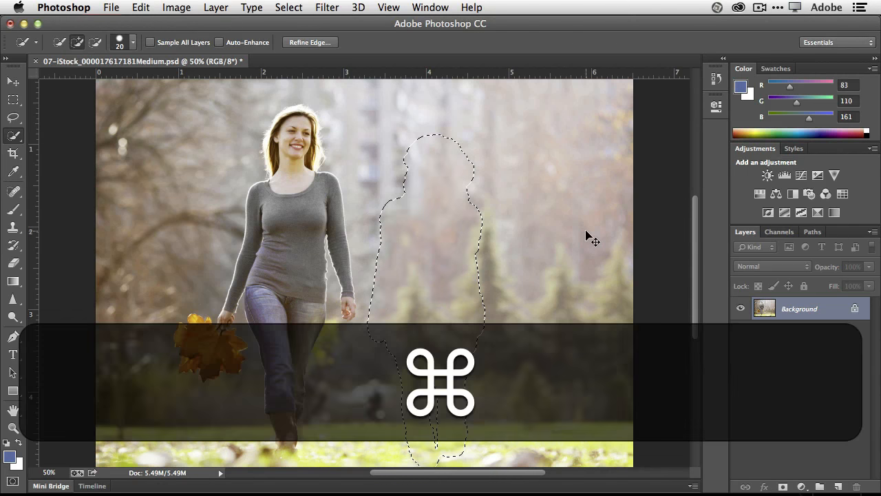
pyautogui.press('super+d')
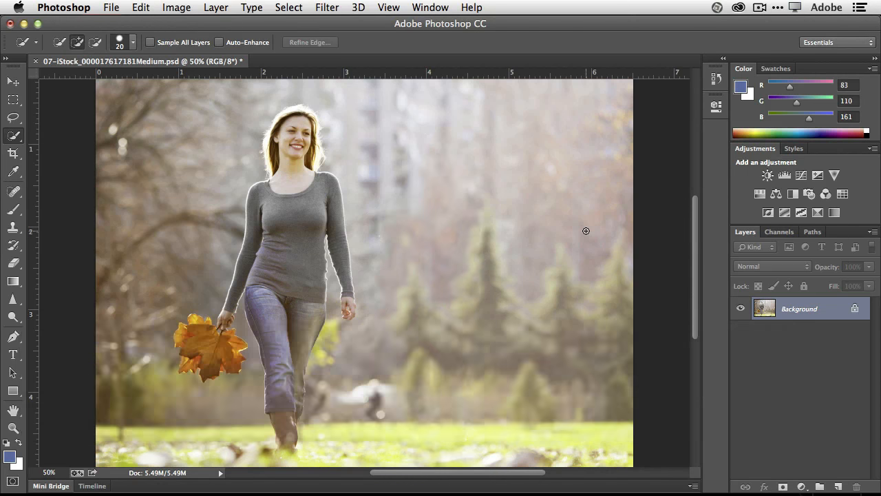
pyautogui.press('super+minus')
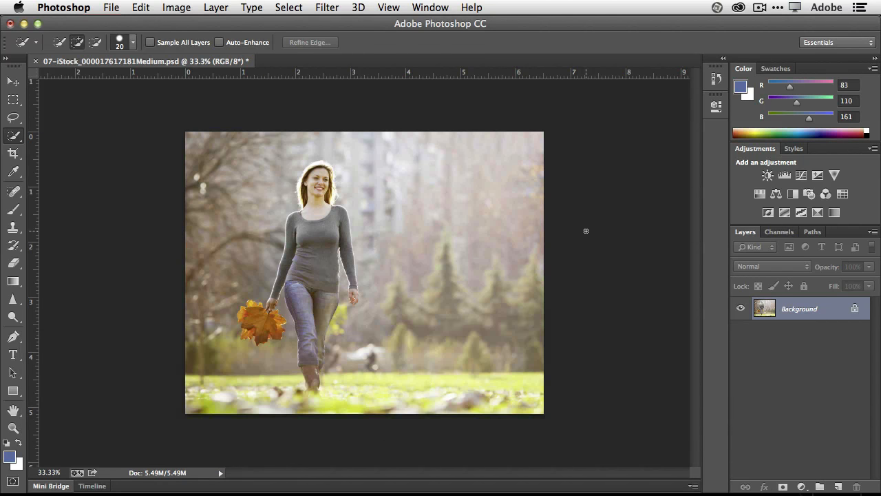
# Undo the deselection and the Content-Aware fill of the woman in the sweater dress.
pyautogui.click(139, 7)
pyautogui.click(143, 52)
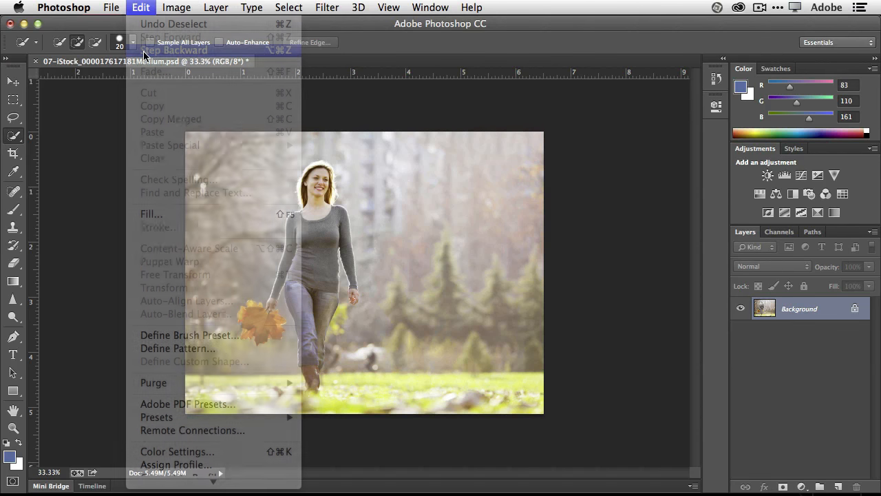
pyautogui.click(148, 11)
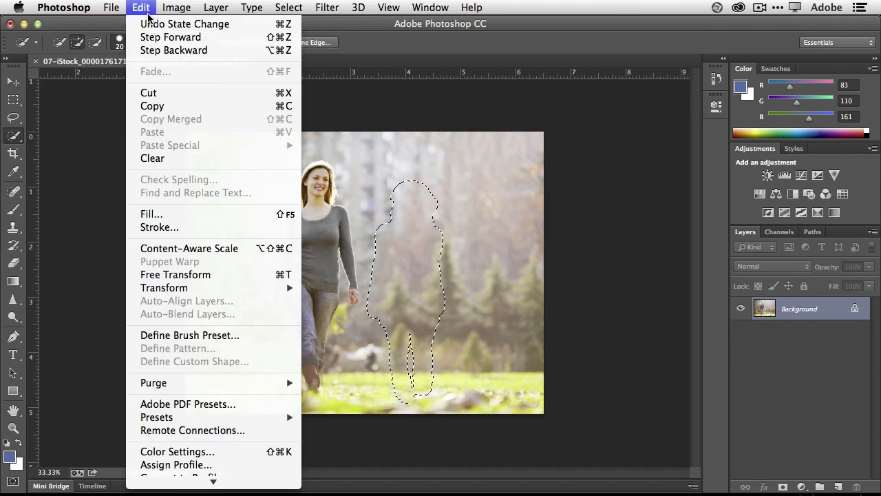
pyautogui.click(152, 50)
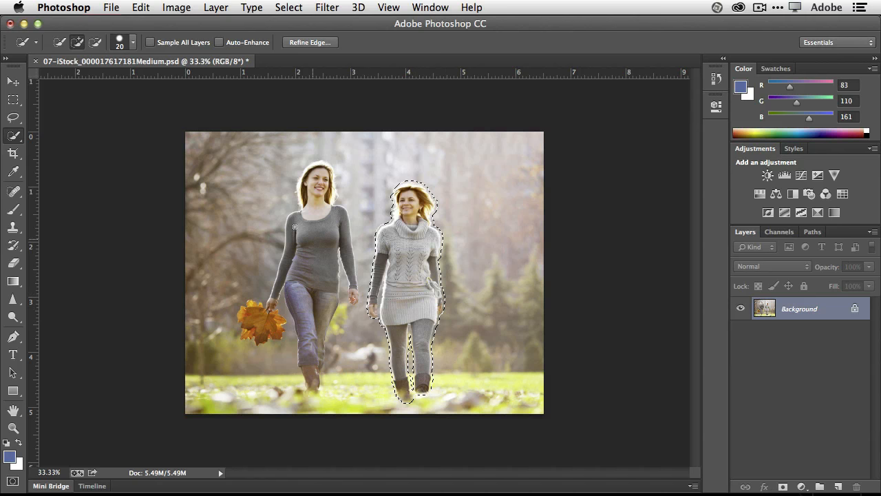
# Try shifting the selected woman slightly away from her companion with the Move tool, and undo the shift.
pyautogui.click(11, 83)
pyautogui.moveTo(408, 276); pyautogui.dragTo(453, 276)
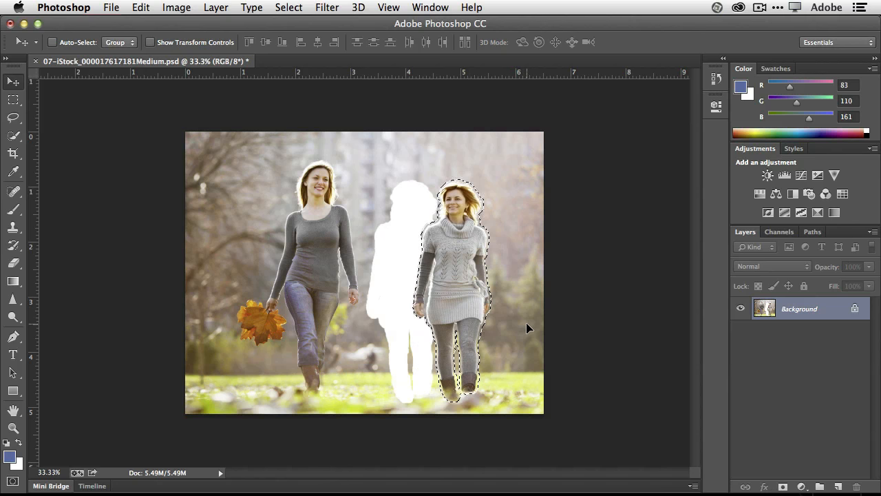
pyautogui.press('super+z')
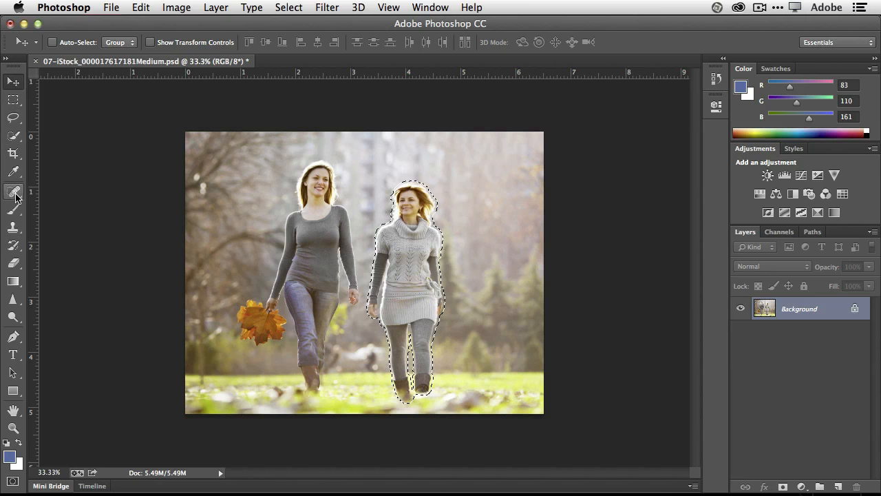
# Relocate the selected woman towards the photo's right edge using Content-Aware Move with Medium adaptation, then clear the selection.
pyautogui.moveTo(13, 192); pyautogui.dragTo(80, 235)
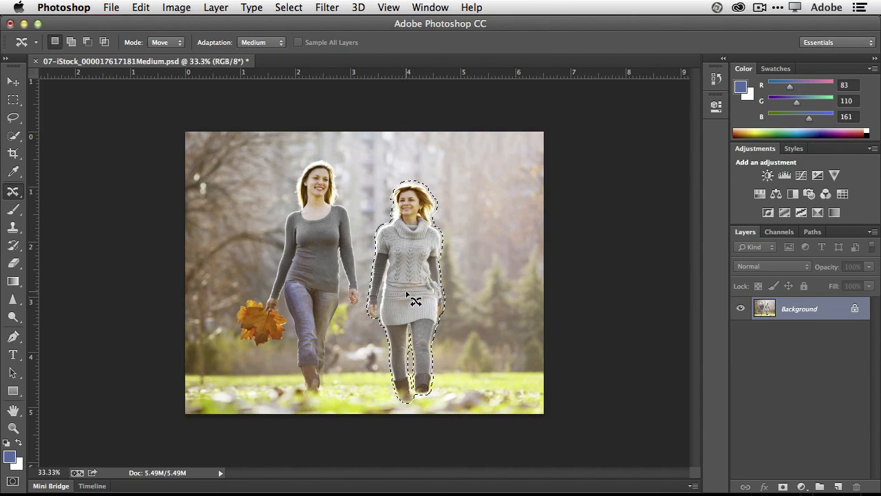
pyautogui.moveTo(404, 290); pyautogui.dragTo(484, 293)
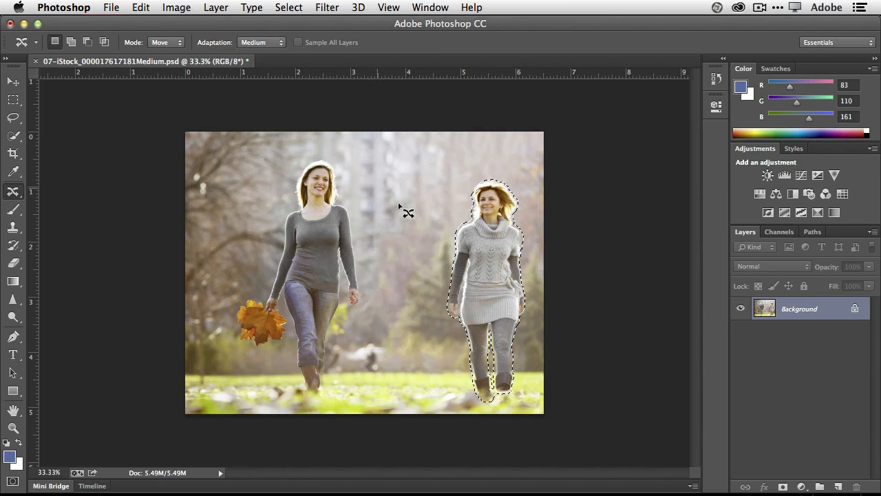
pyautogui.click(289, 8)
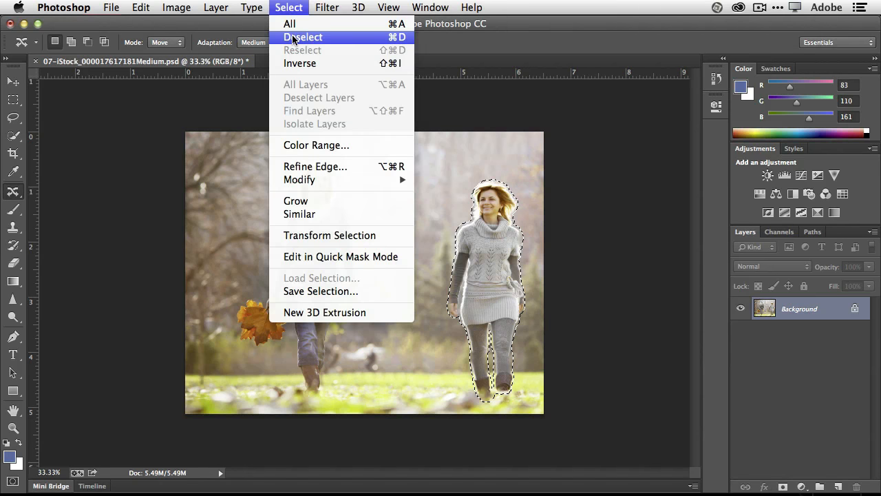
pyautogui.click(293, 37)
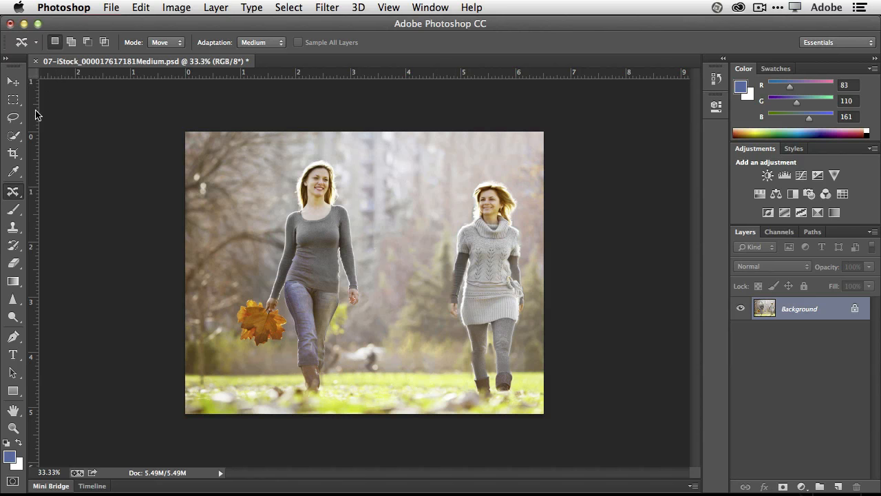
# Select the orange maple leaves in the first woman's hand with the Quick Selection tool.
pyautogui.click(13, 136)
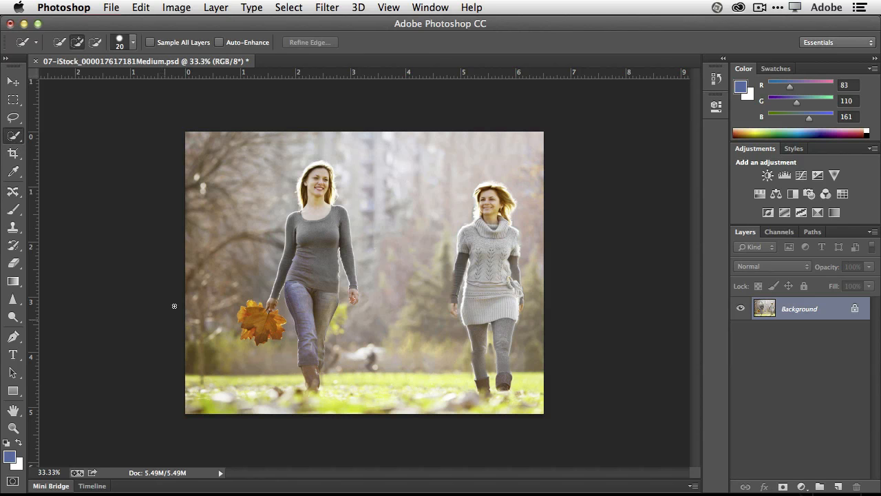
pyautogui.moveTo(266, 317)
pyautogui.mouseDown()
pyautogui.moveTo(253, 325)
pyautogui.moveTo(245, 312)
pyautogui.mouseUp()
pyautogui.moveTo(269, 330); pyautogui.dragTo(271, 331)
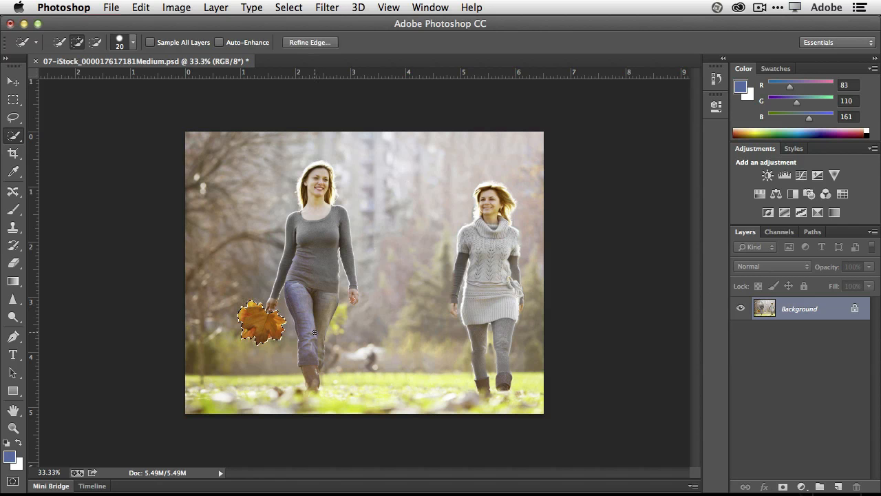
# Copy the selected maple leaves to a new layer and move the copy to the hand of the woman in the sweater dress.
pyautogui.click(215, 7)
pyautogui.moveTo(219, 24)
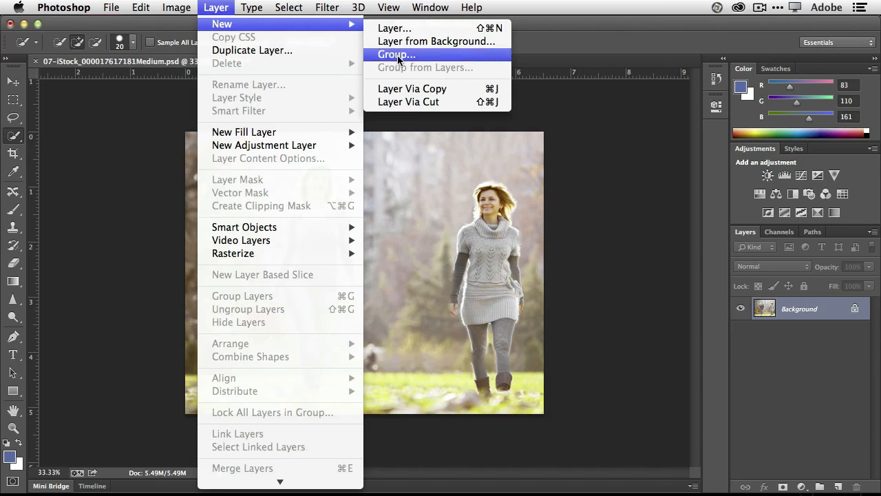
pyautogui.click(495, 90)
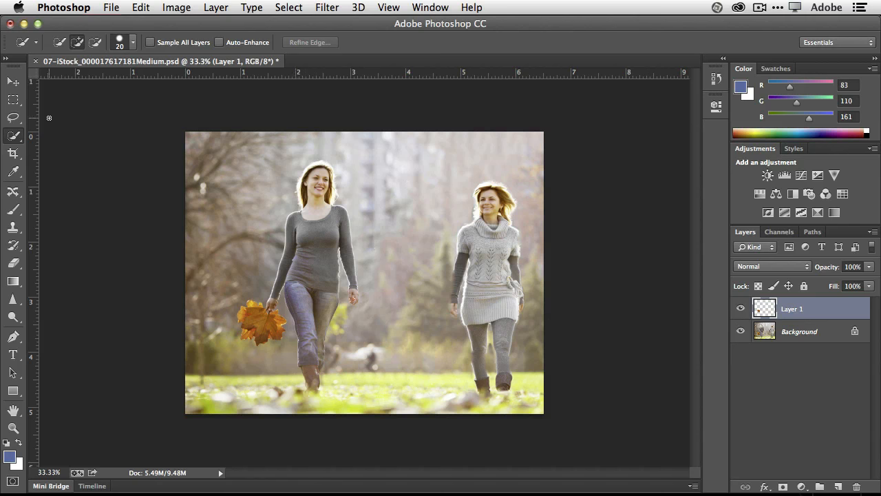
pyautogui.click(13, 81)
pyautogui.moveTo(266, 324); pyautogui.dragTo(444, 326)
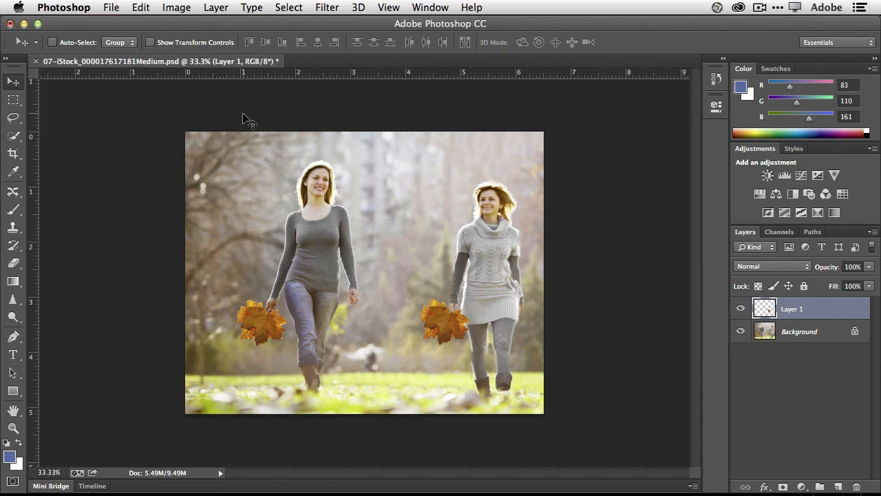
# Shrink the copied leaves to about 76% with Free Transform and rotate them about 15° counterclockwise.
pyautogui.click(141, 8)
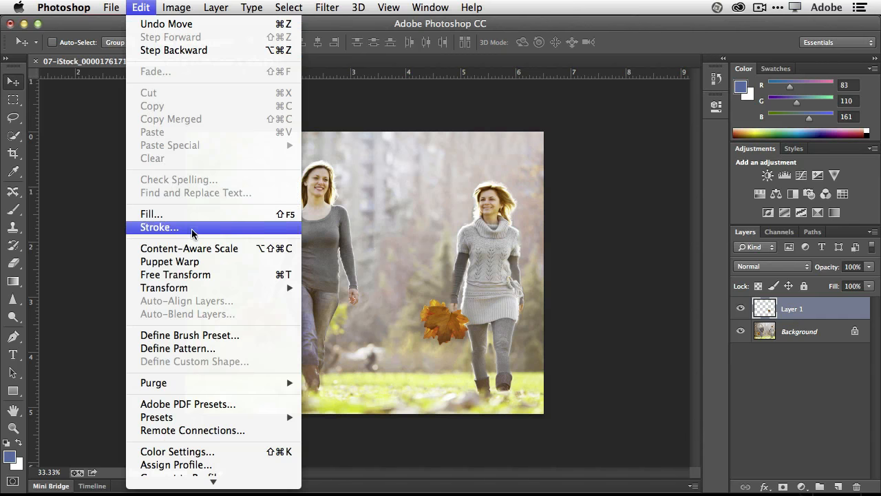
pyautogui.click(216, 277)
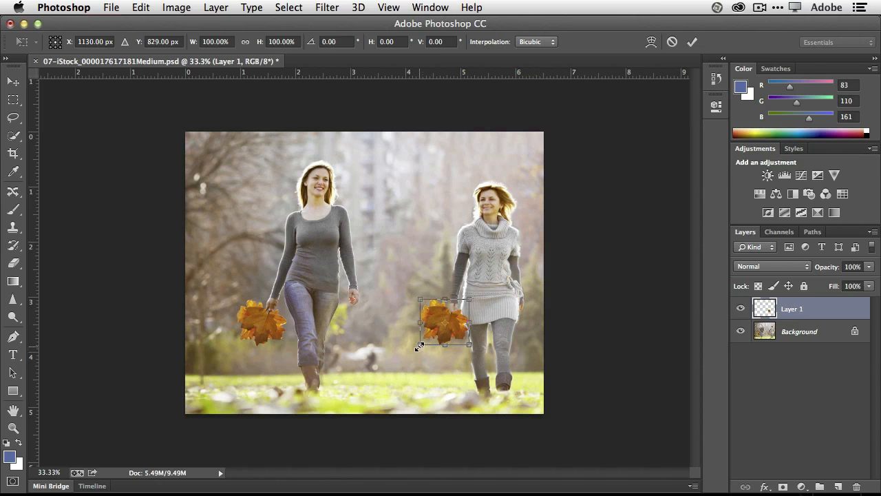
pyautogui.press('shift')
pyautogui.moveTo(419, 346); pyautogui.dragTo(434, 338)
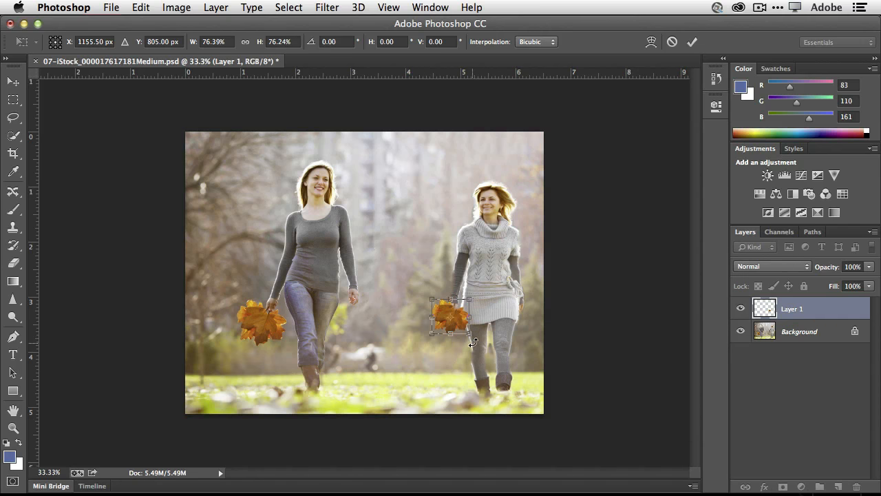
pyautogui.moveTo(473, 342); pyautogui.dragTo(478, 336)
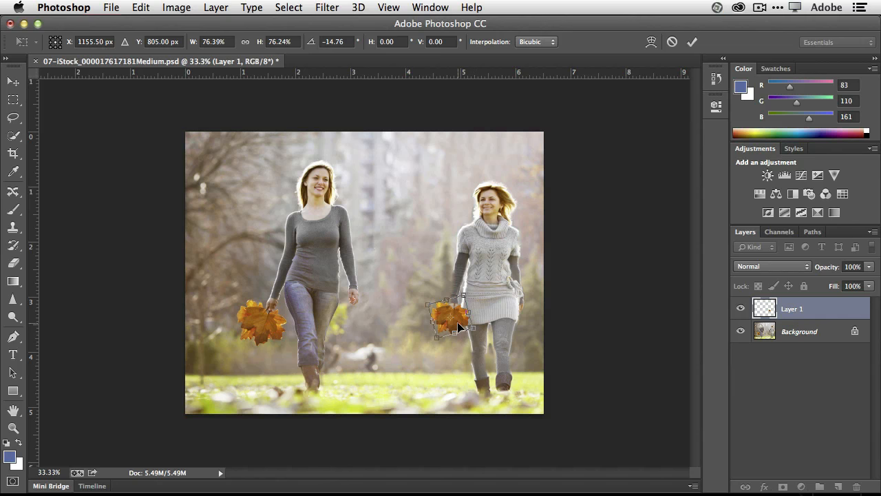
# Flip the copied leaves horizontally, adjust them to about 23° rotation and 71% size at the woman's hand, and apply the transform.
pyautogui.rightClick(458, 326)
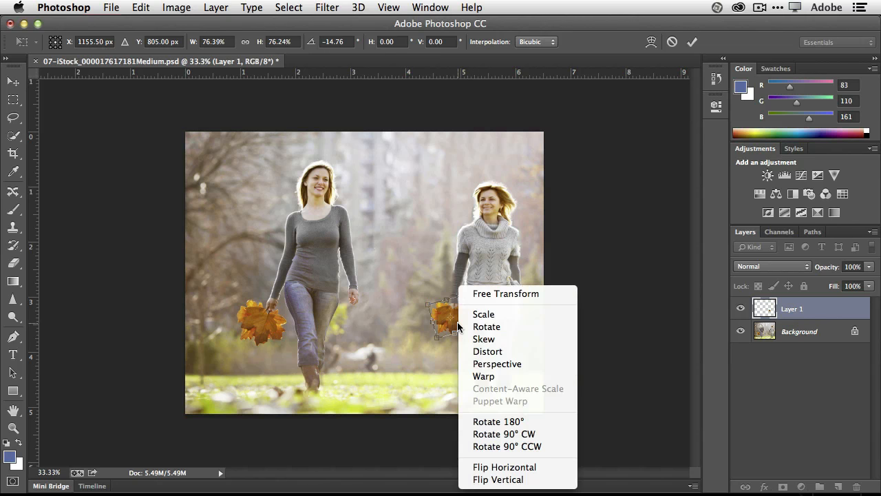
pyautogui.click(498, 467)
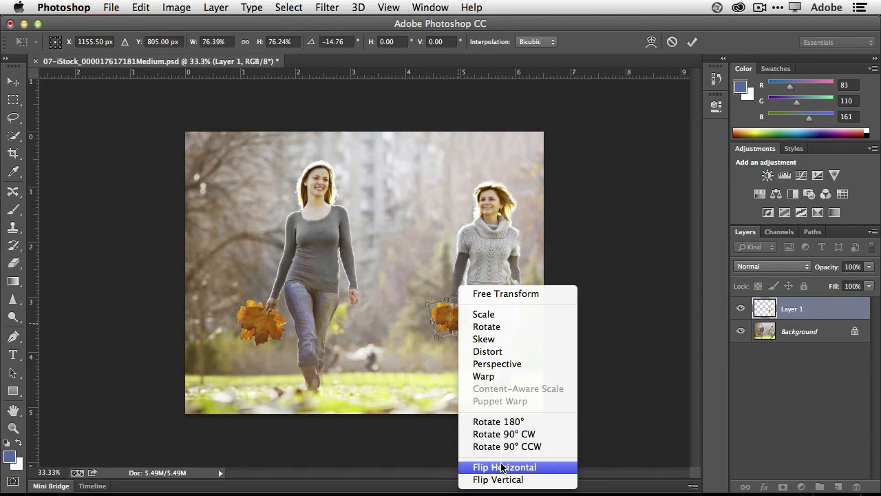
pyautogui.click(502, 468)
pyautogui.moveTo(482, 295); pyautogui.dragTo(464, 320)
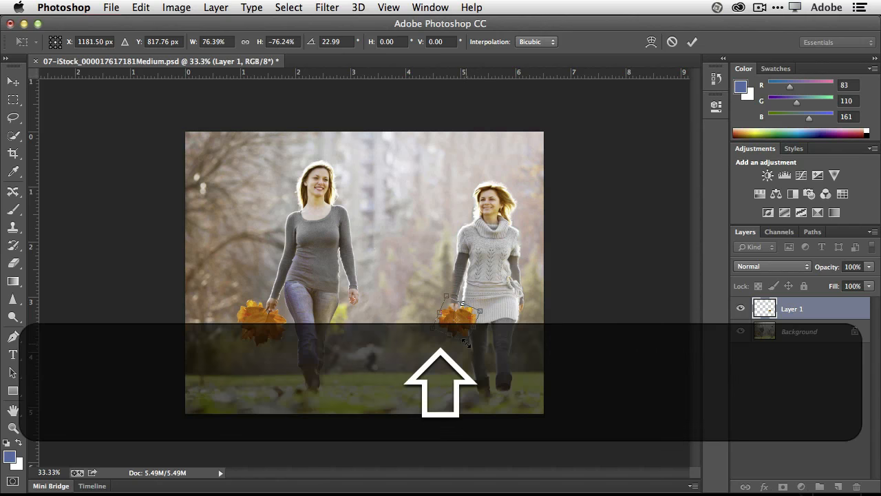
pyautogui.moveTo(467, 343); pyautogui.dragTo(471, 347)
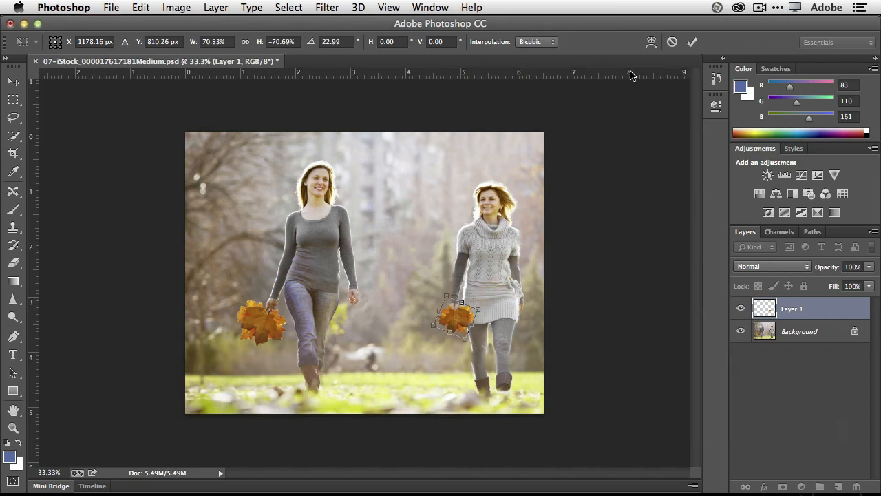
pyautogui.click(692, 43)
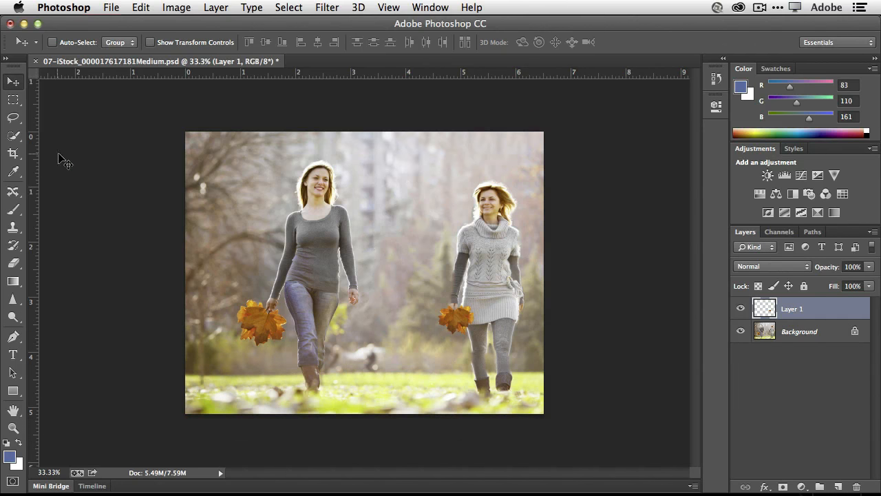
# Switch to the Eraser tool and reduce its brush size to 40 for the copied leaves layer.
pyautogui.click(13, 262)
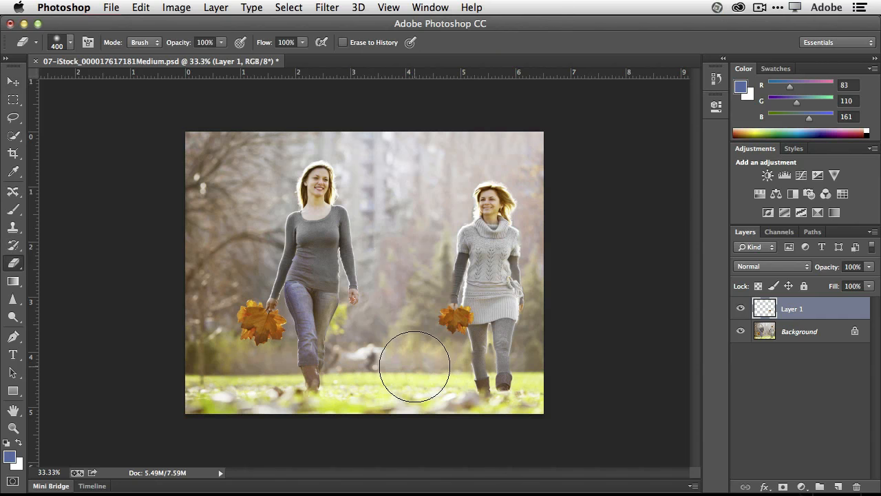
pyautogui.press('[')
pyautogui.press('[')
pyautogui.press('[')
pyautogui.press('[')
pyautogui.press('[')
pyautogui.press('[')
pyautogui.press('[')
pyautogui.press('[')
pyautogui.press('[')
pyautogui.press('[')
pyautogui.press('[')
pyautogui.press('[')
pyautogui.press('[')
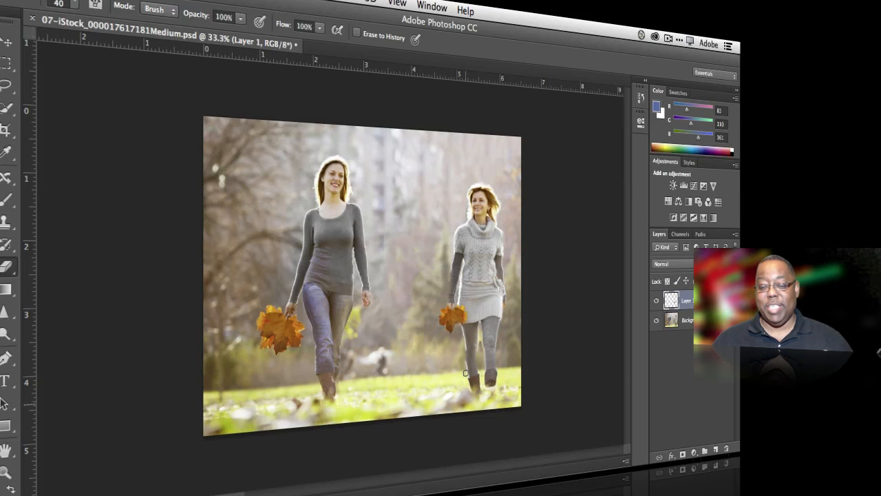
# Close the two-women photo without saving and open both the 08 concrete room and 09-10 jumping woman images from the PS CC Top 10 folder.
pyautogui.press('super+w')
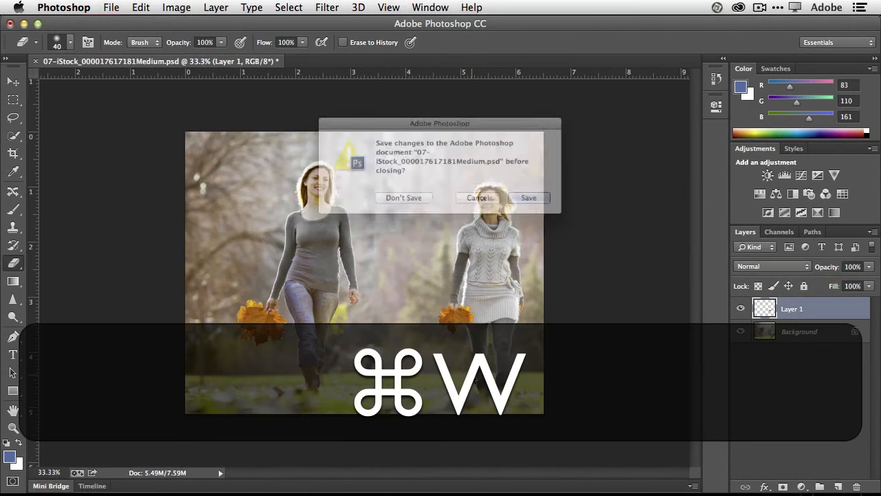
pyautogui.click(403, 208)
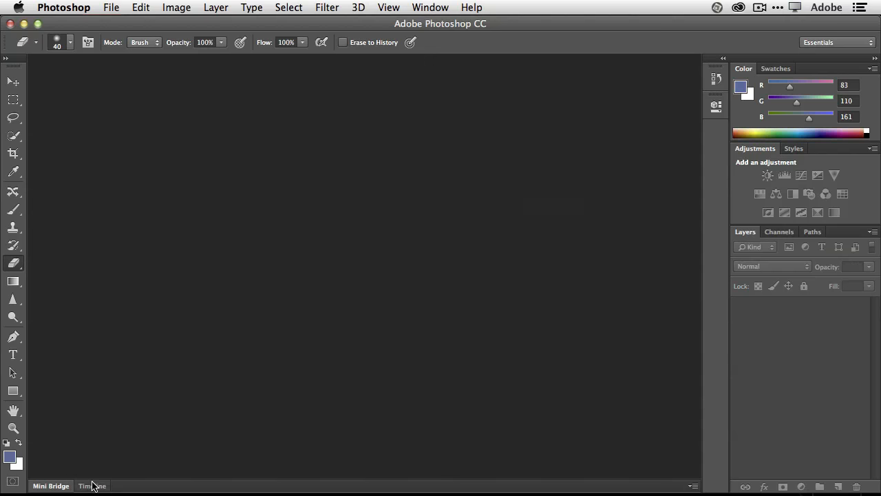
pyautogui.click(52, 486)
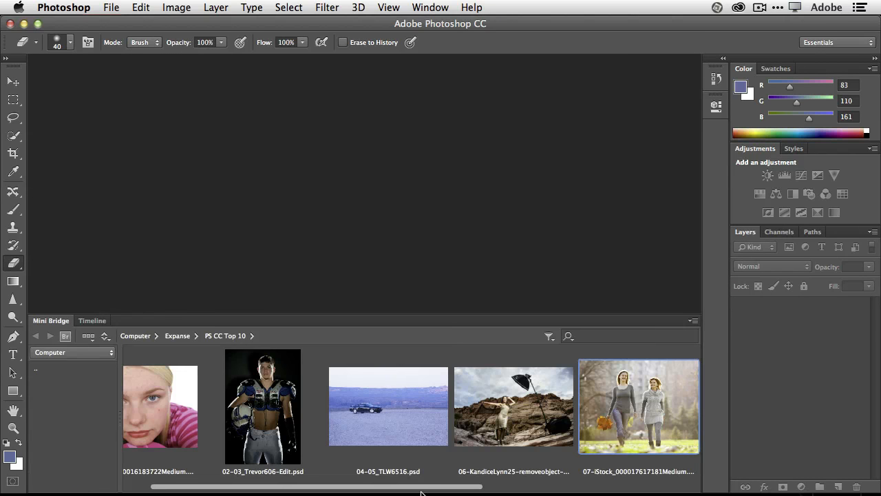
pyautogui.moveTo(424, 491); pyautogui.dragTo(580, 487)
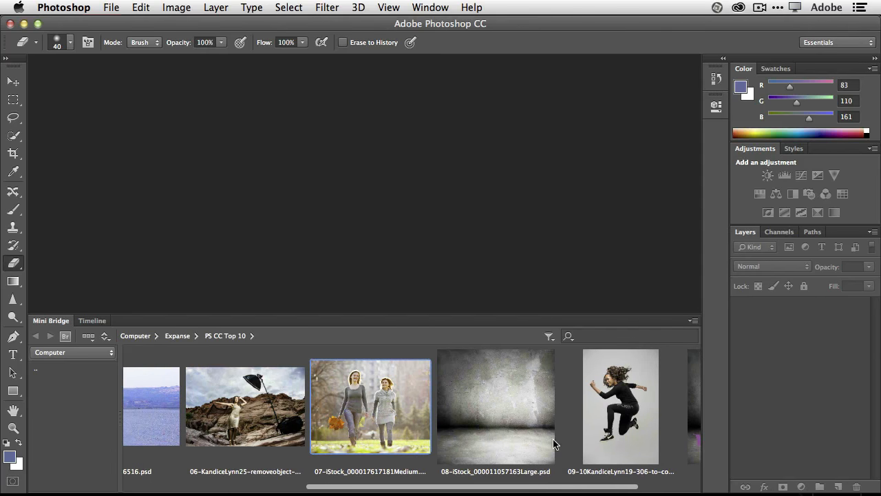
pyautogui.click(511, 421)
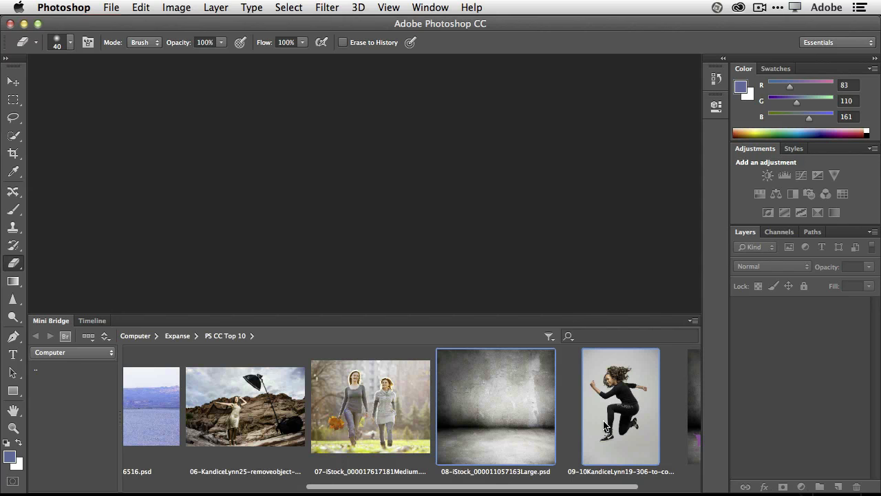
pyautogui.press('Return')
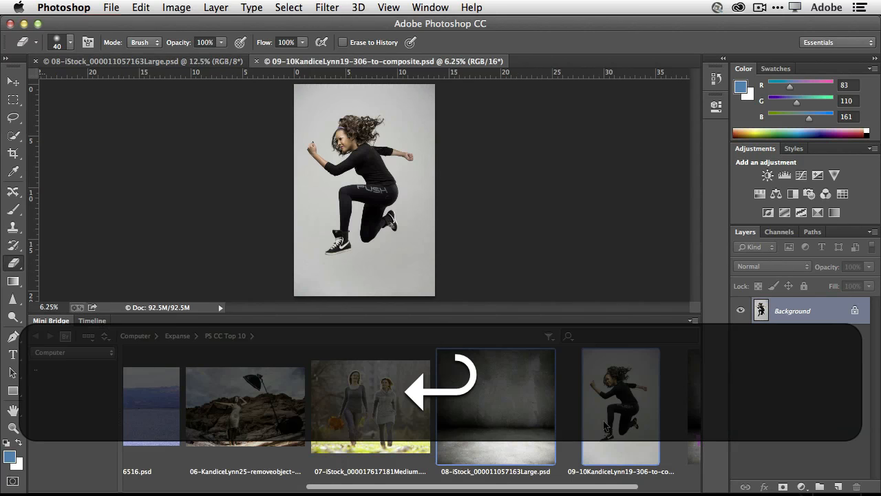
pyautogui.doubleClick(52, 319)
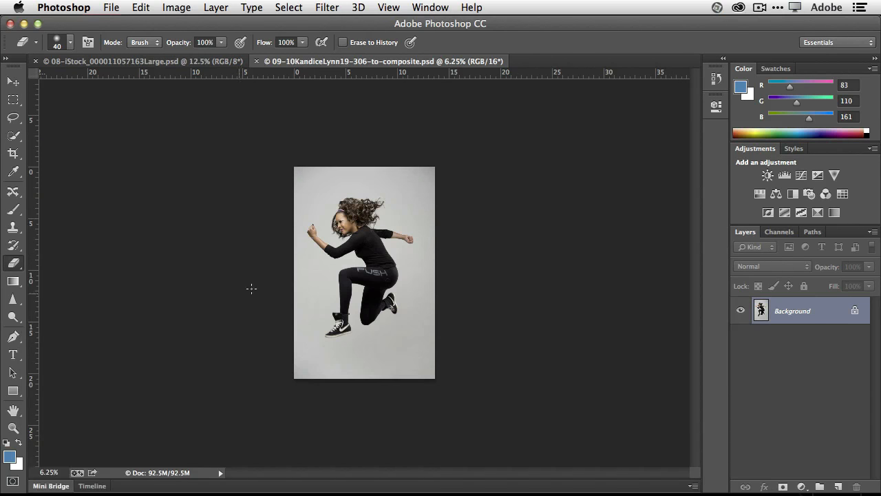
# Copy the jumping woman photo into the concrete room document as a new layer, accepting the bit-depth and color-profile conversion.
pyautogui.click(176, 63)
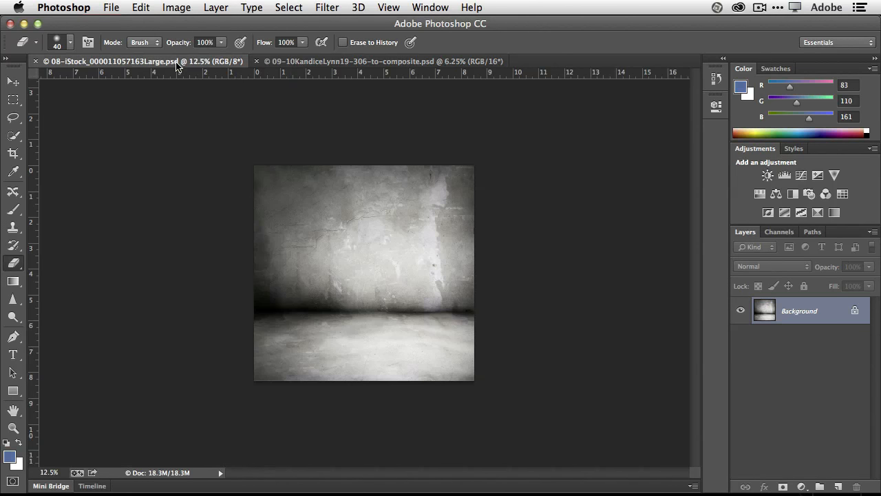
pyautogui.click(301, 63)
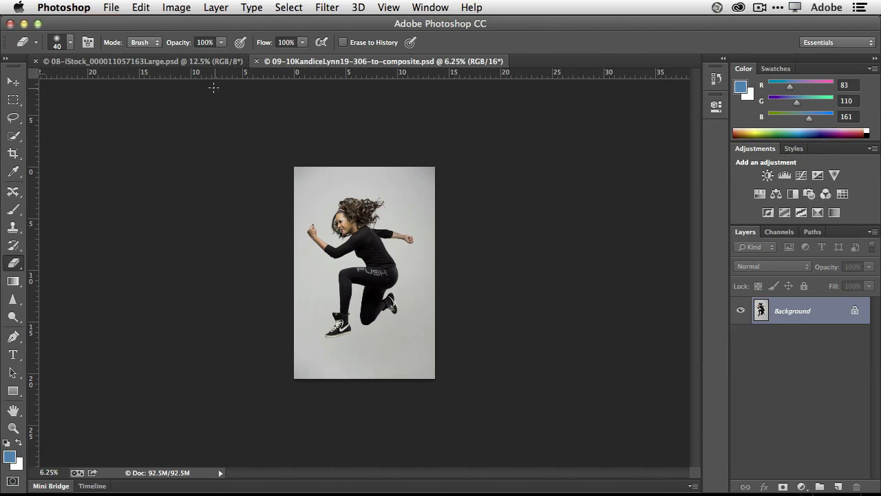
pyautogui.click(178, 62)
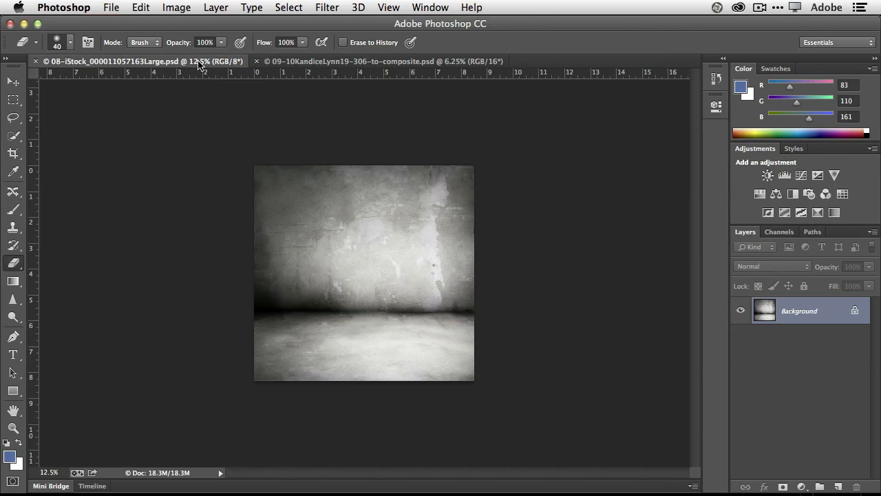
pyautogui.click(284, 63)
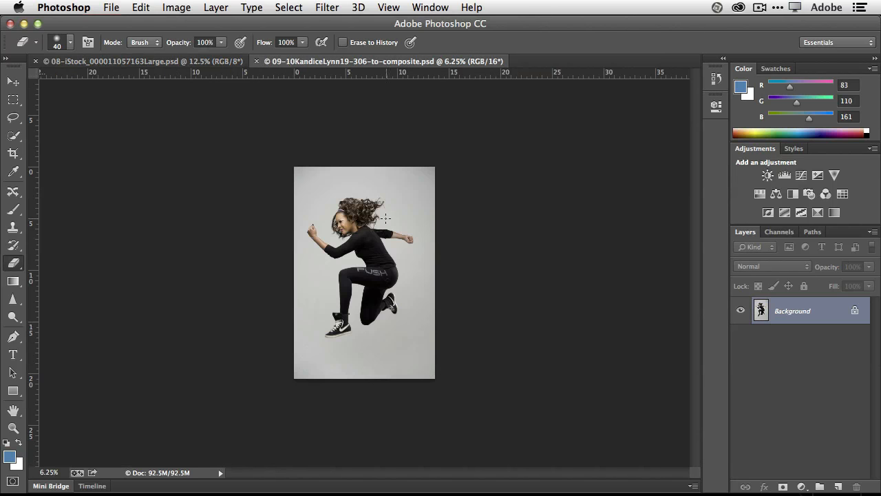
pyautogui.click(13, 81)
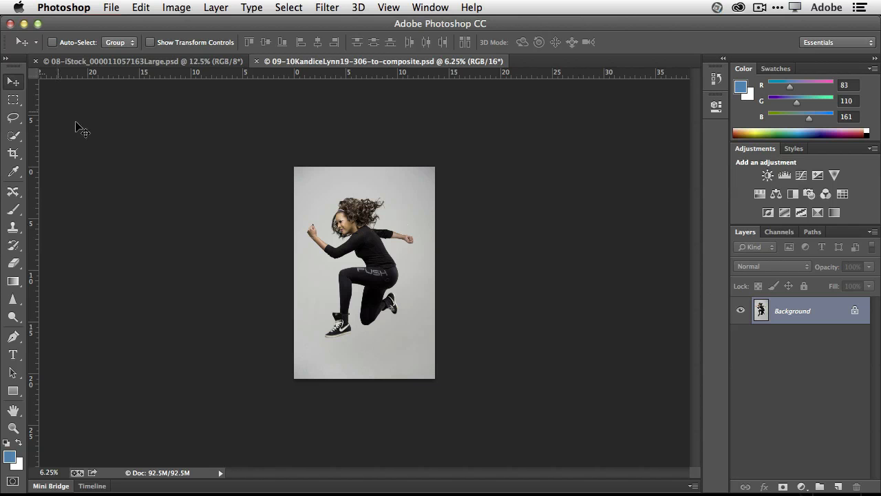
pyautogui.moveTo(373, 261); pyautogui.dragTo(210, 62)
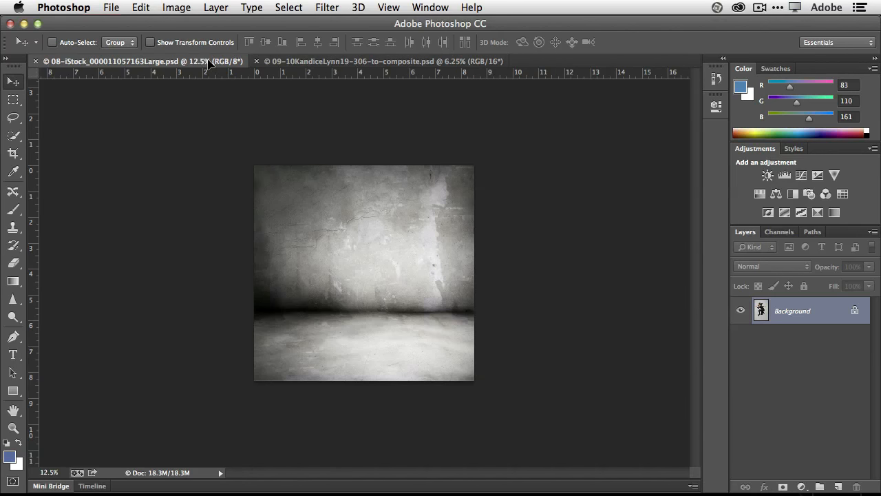
pyautogui.moveTo(210, 62); pyautogui.dragTo(381, 270)
pyautogui.moveTo(381, 270); pyautogui.dragTo(381, 271)
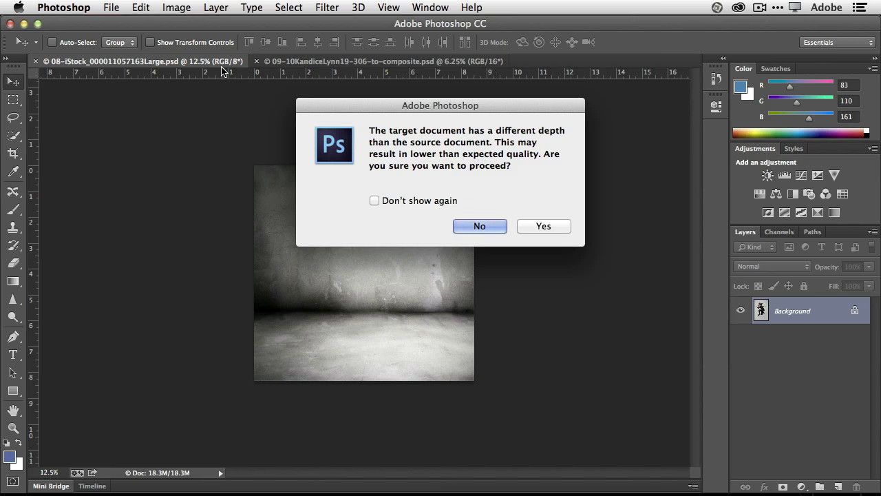
pyautogui.click(529, 228)
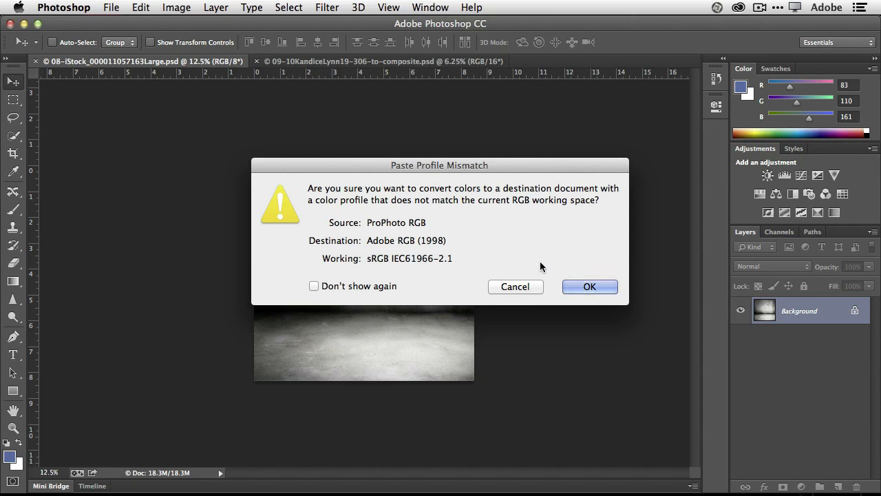
pyautogui.click(585, 287)
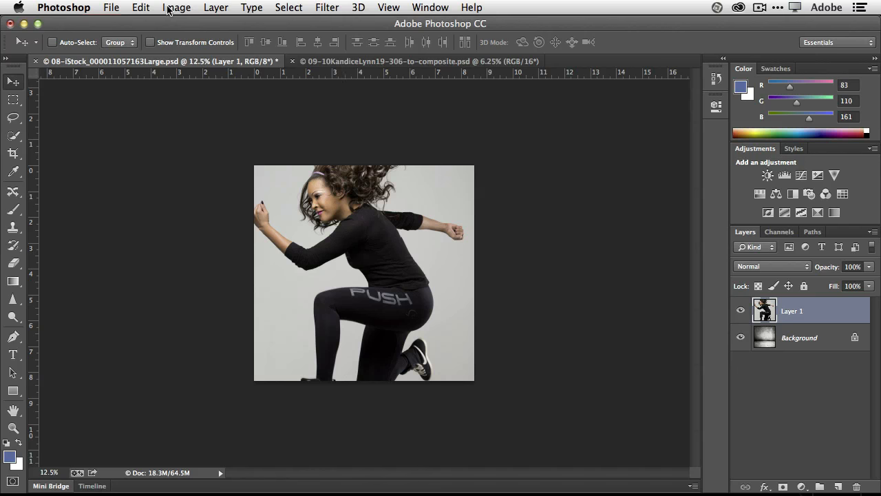
# Scale the jumping woman layer to about 44.66%, position it right of centre within the room image's height, and apply the transform.
pyautogui.click(140, 8)
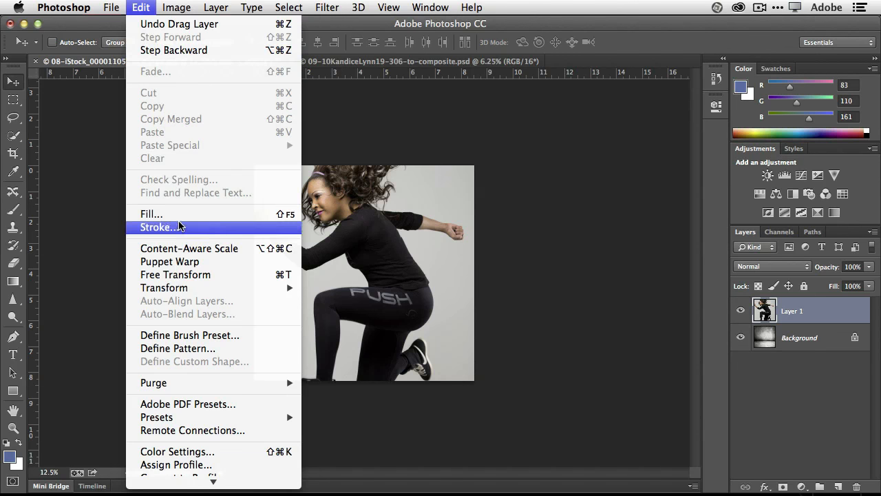
pyautogui.click(187, 277)
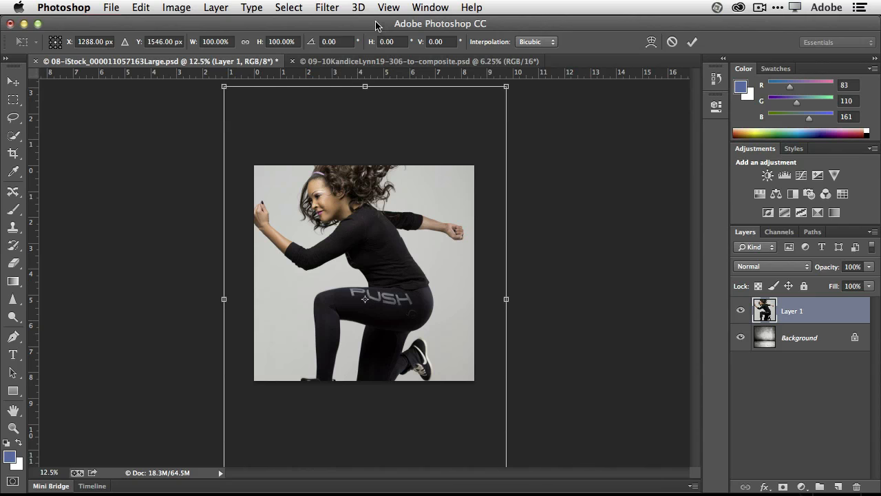
pyautogui.press('super')
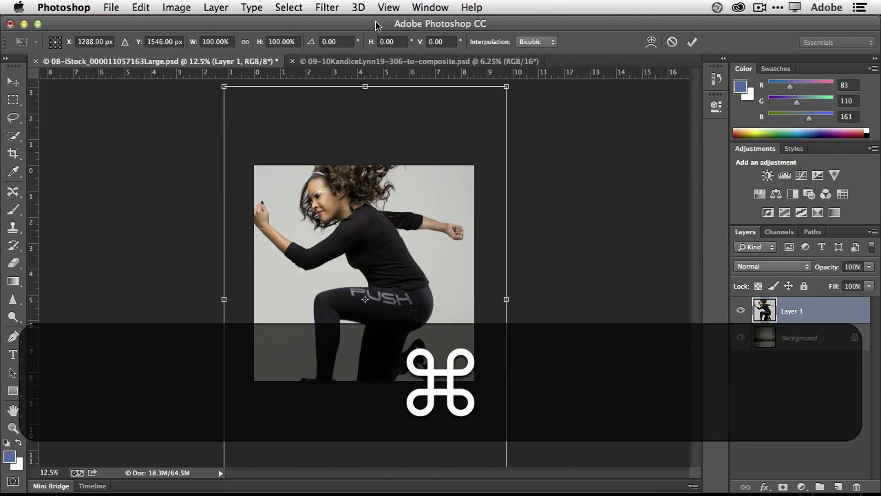
pyautogui.press('super+0')
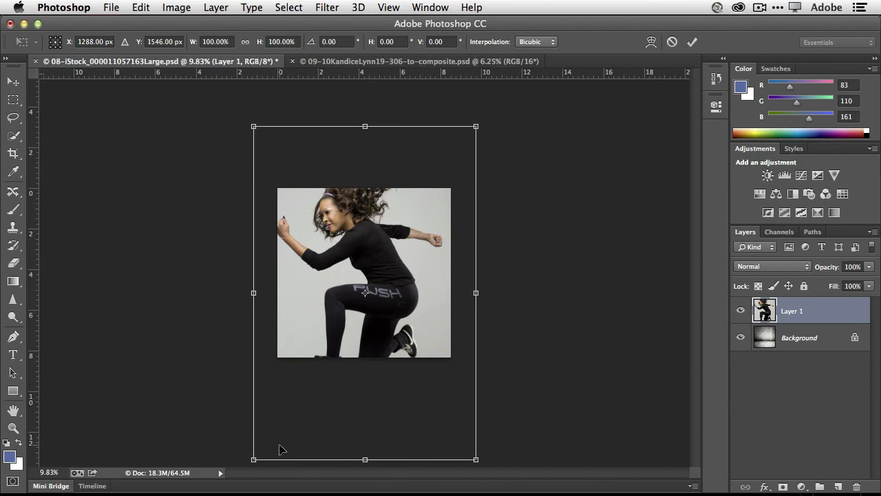
pyautogui.press('shift')
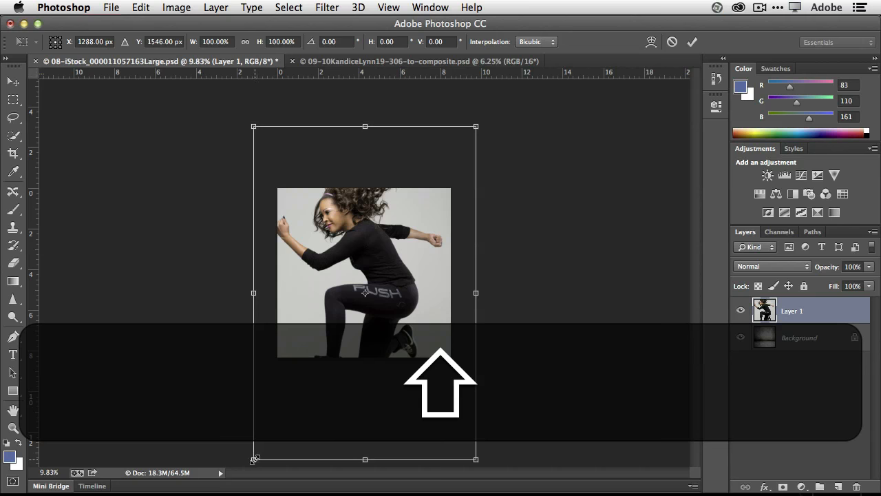
pyautogui.moveTo(254, 459); pyautogui.dragTo(346, 352)
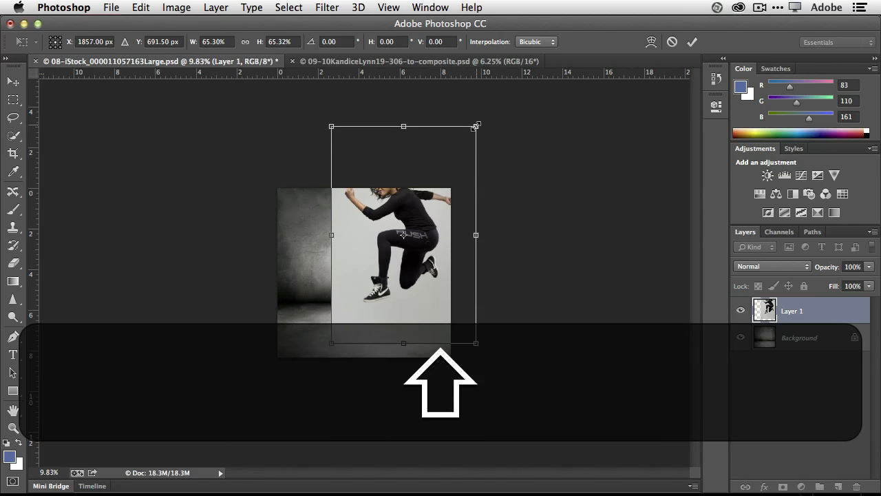
pyautogui.moveTo(476, 126); pyautogui.dragTo(441, 177)
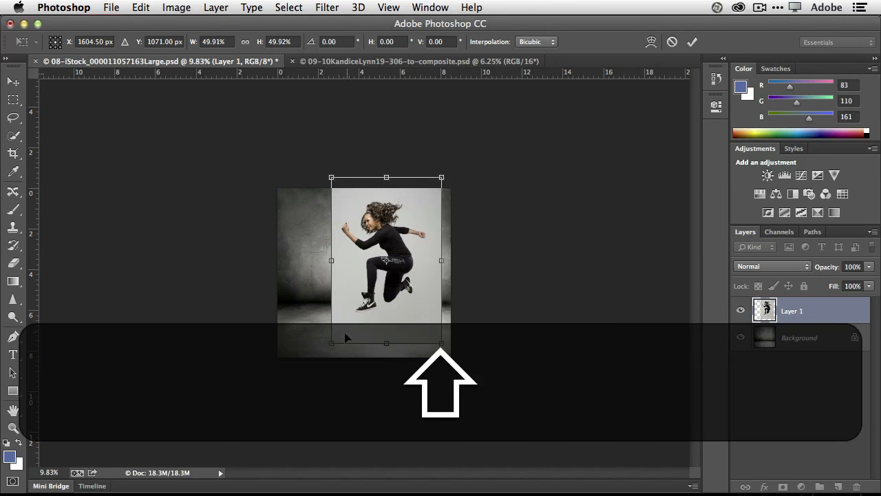
pyautogui.moveTo(331, 342); pyautogui.dragTo(347, 328)
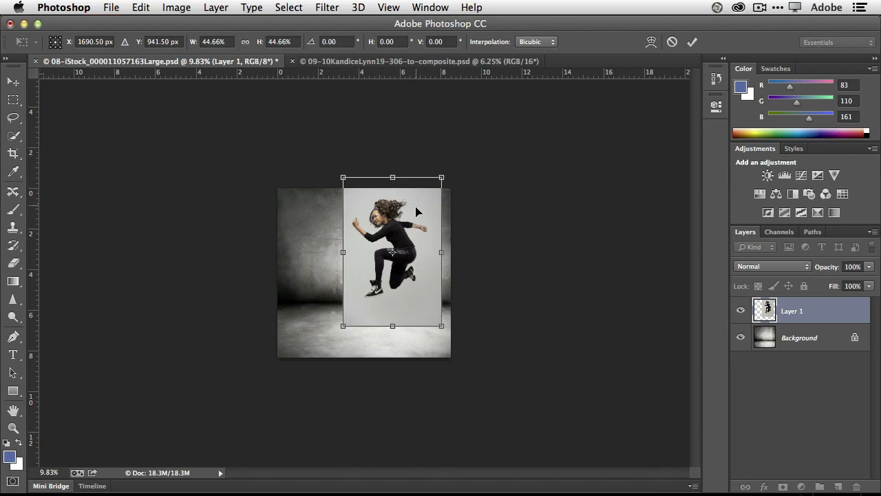
pyautogui.moveTo(415, 211); pyautogui.dragTo(416, 219)
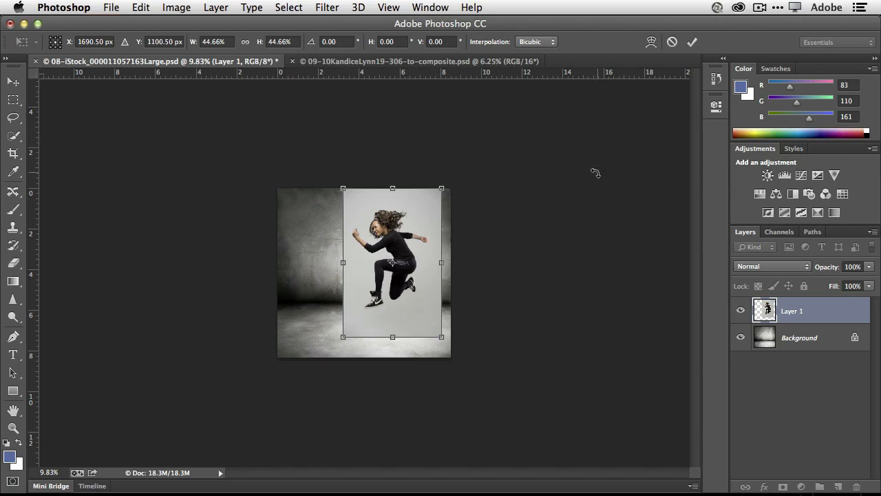
pyautogui.click(692, 44)
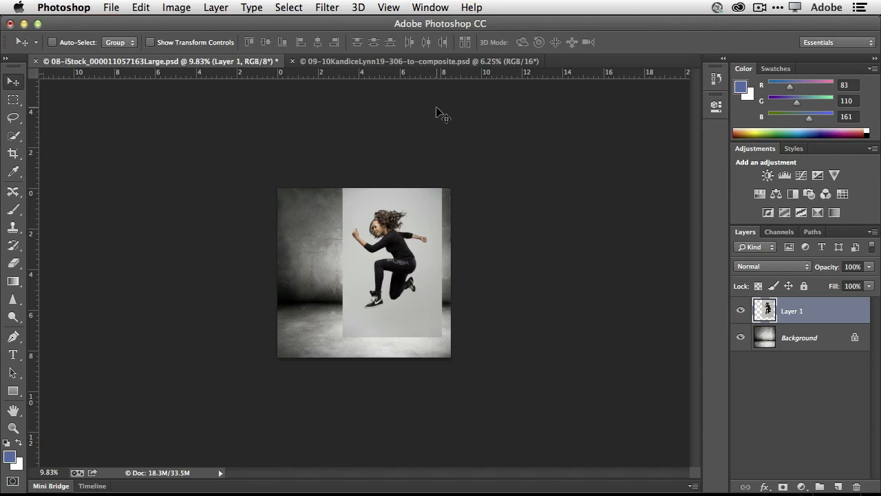
# Select the jumping woman, including her raised shoe, with the Quick Selection tool at brush size 50.
pyautogui.press('super+equal')
pyautogui.press('super+equal')
pyautogui.press('super+equal')
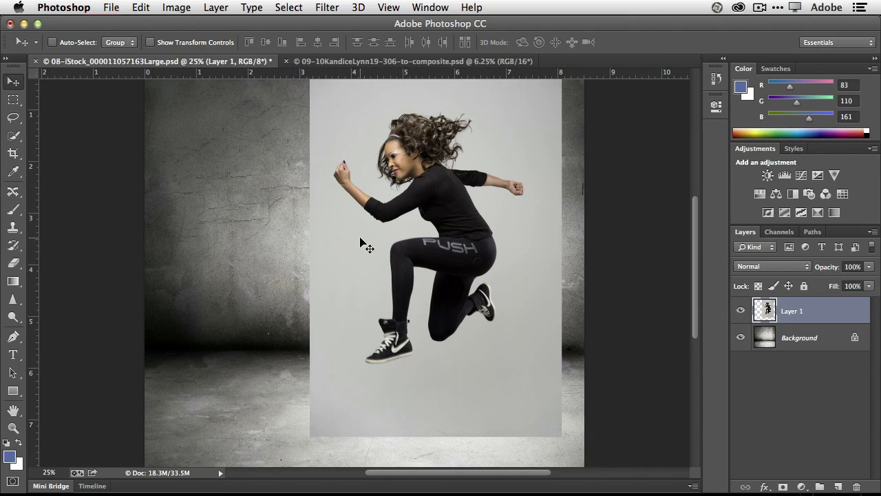
pyautogui.click(13, 136)
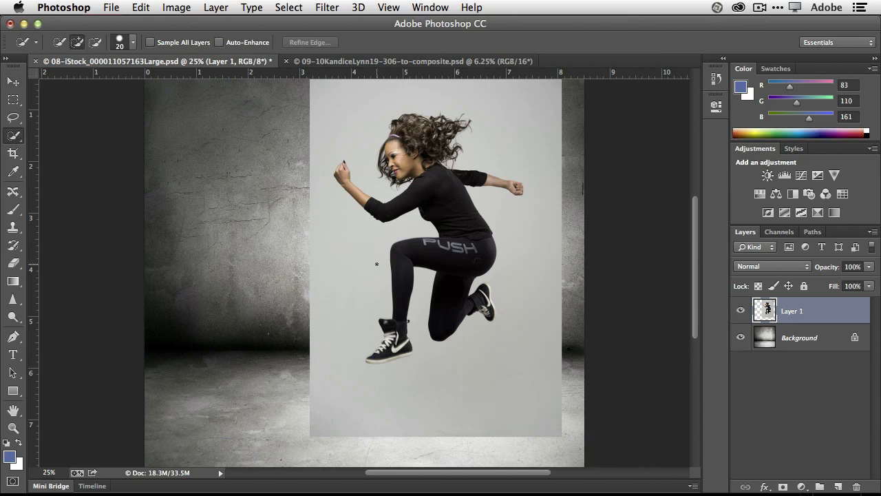
pyautogui.press(']')
pyautogui.press(']')
pyautogui.moveTo(413, 169)
pyautogui.mouseDown()
pyautogui.moveTo(408, 139)
pyautogui.moveTo(448, 210)
pyautogui.moveTo(448, 287)
pyautogui.mouseUp()
pyautogui.moveTo(397, 336); pyautogui.dragTo(384, 349)
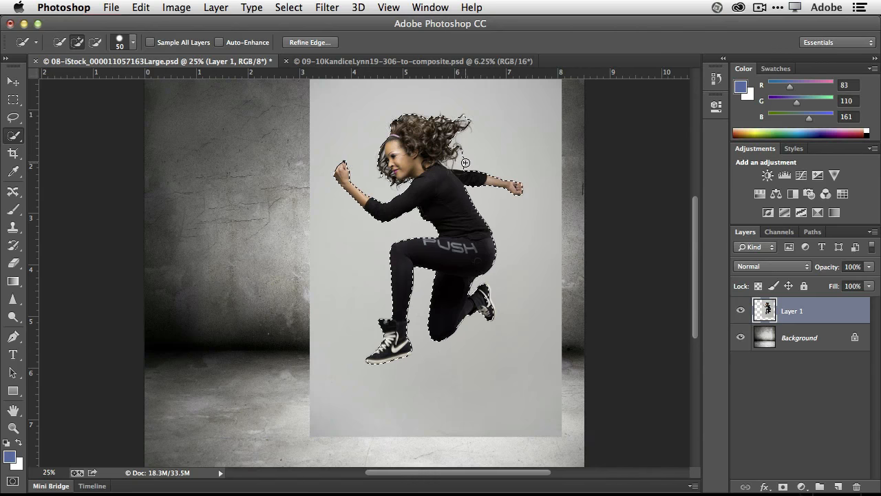
# Open Refine Edge for the selection, keep the On Layers view, and enable Smart Radius with a 7.2 px radius.
pyautogui.press('alt')
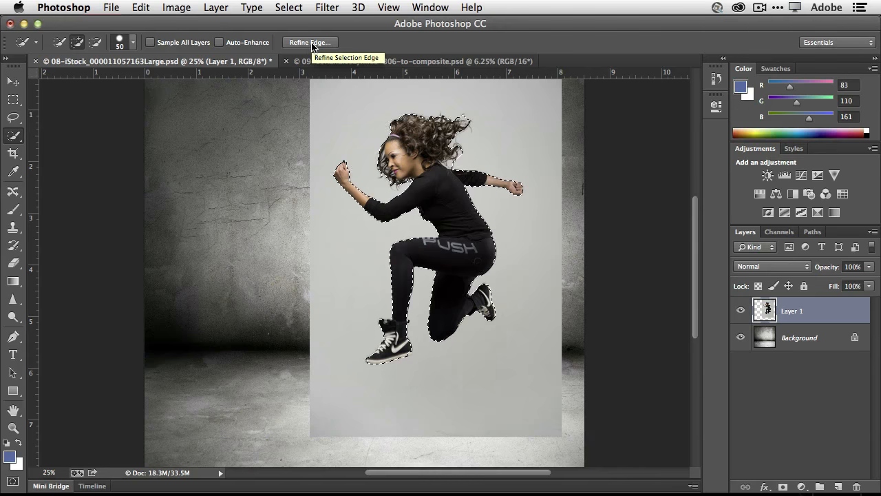
pyautogui.press('alt+super+equal')
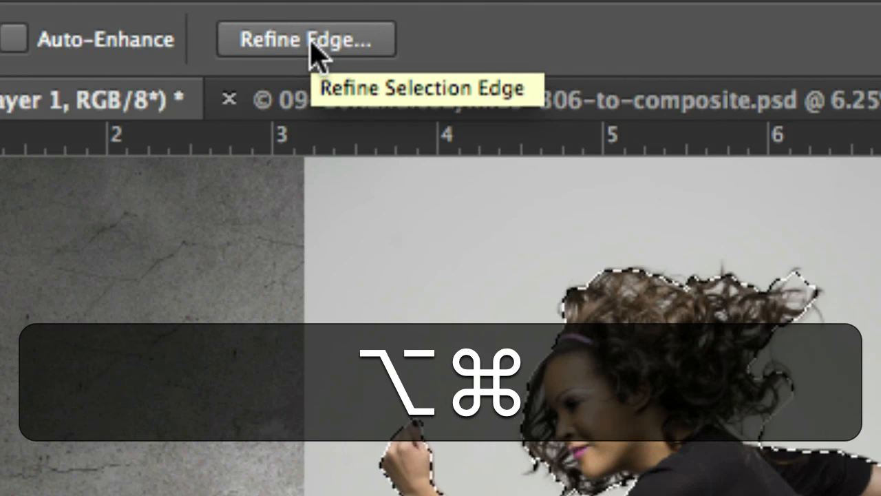
pyautogui.press('alt+super+minus')
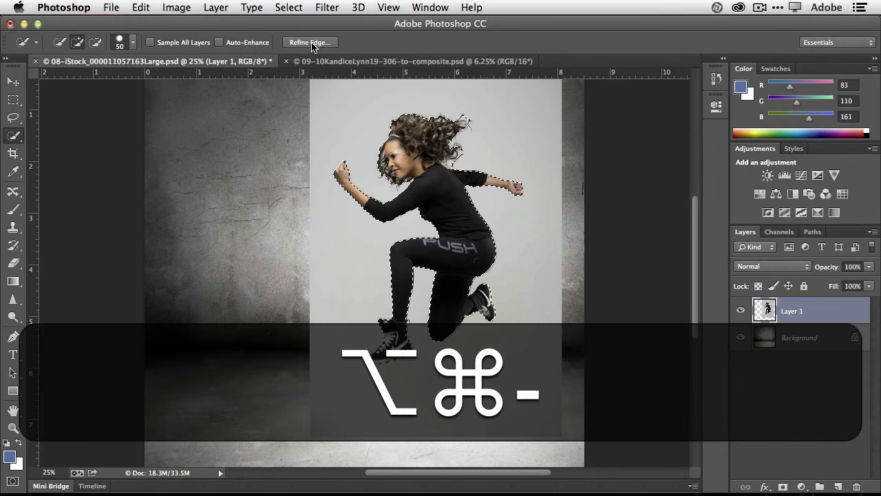
pyautogui.click(320, 43)
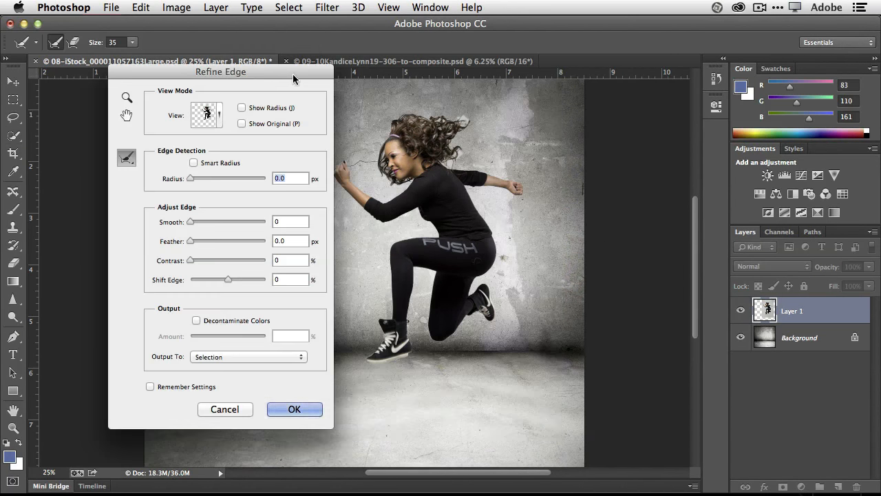
pyautogui.click(216, 117)
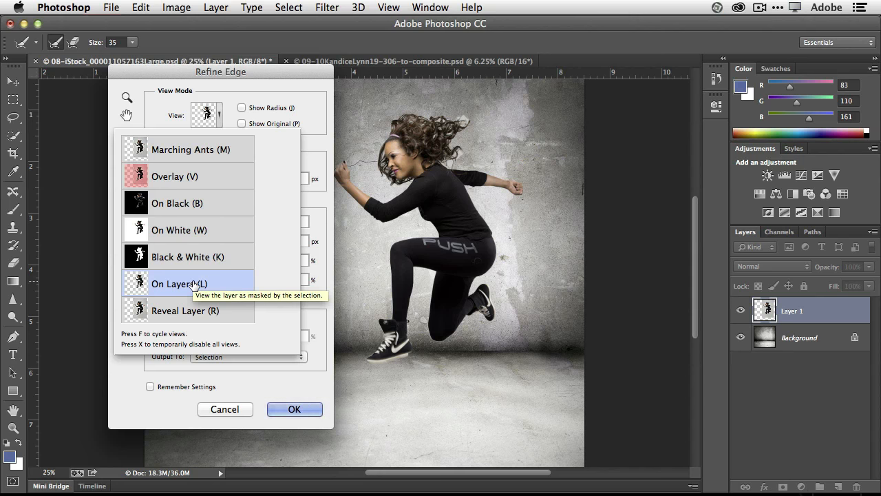
pyautogui.click(242, 90)
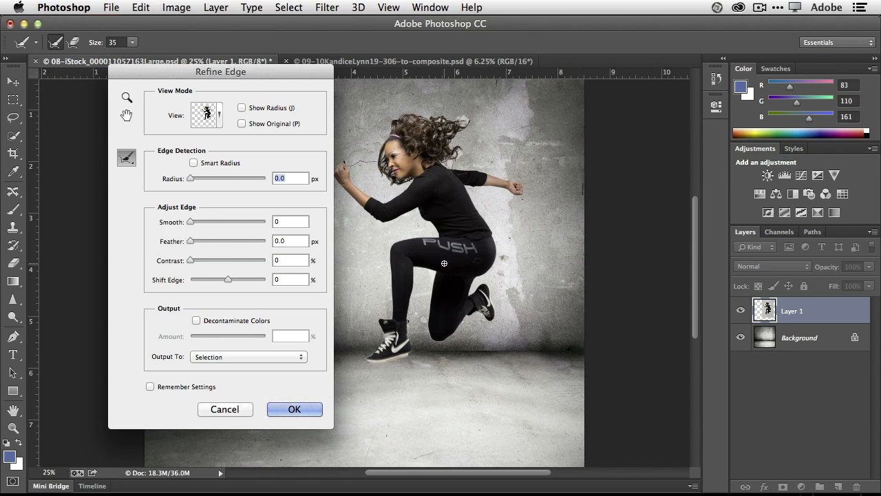
pyautogui.click(193, 163)
pyautogui.moveTo(192, 180); pyautogui.dragTo(215, 178)
# Enlarge the refine radius brush to 80 and paint along the outer edge of the woman's curly hair.
pyautogui.press(']')
pyautogui.press(']')
pyautogui.press(']')
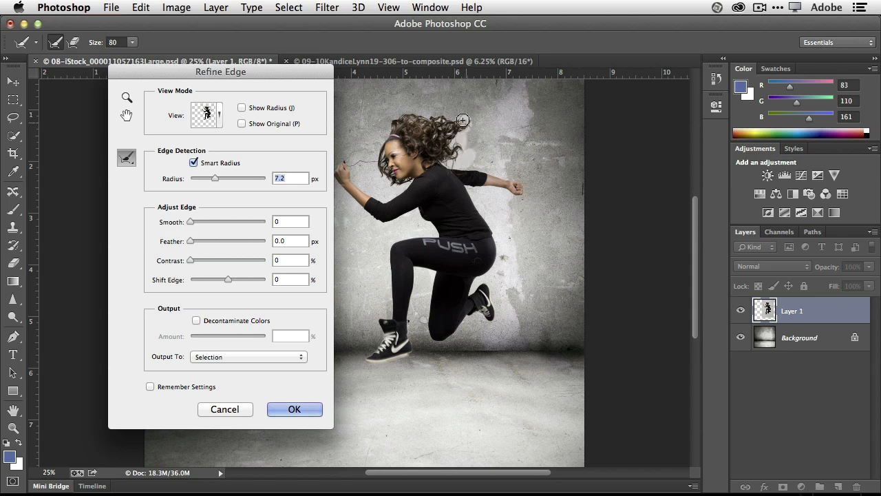
pyautogui.moveTo(413, 114)
pyautogui.mouseDown()
pyautogui.moveTo(377, 140)
pyautogui.moveTo(392, 184)
pyautogui.moveTo(376, 148)
pyautogui.moveTo(391, 128)
pyautogui.moveTo(422, 116)
pyautogui.moveTo(474, 122)
pyautogui.moveTo(463, 122)
pyautogui.moveTo(461, 140)
pyautogui.moveTo(444, 128)
pyautogui.moveTo(438, 136)
pyautogui.moveTo(463, 135)
pyautogui.mouseUp()
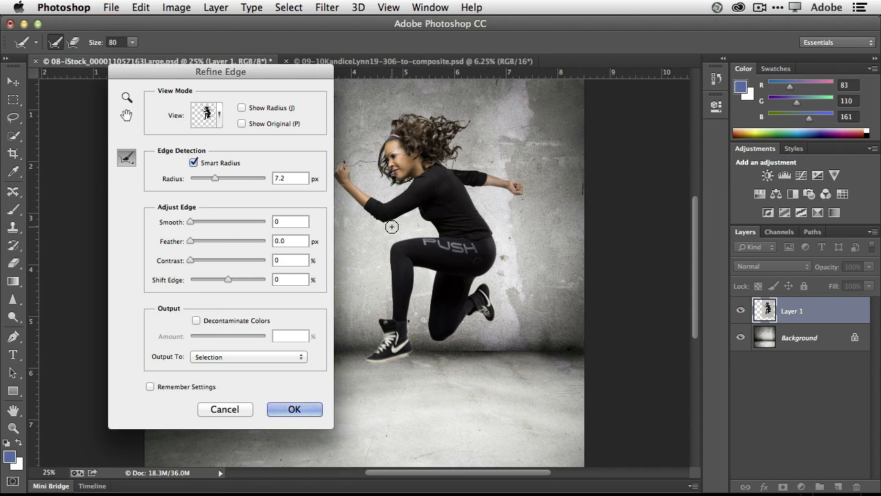
# Decontaminate colors at 60%, shift the edge to -29%, and output the refined cutout to a new layer.
pyautogui.click(196, 321)
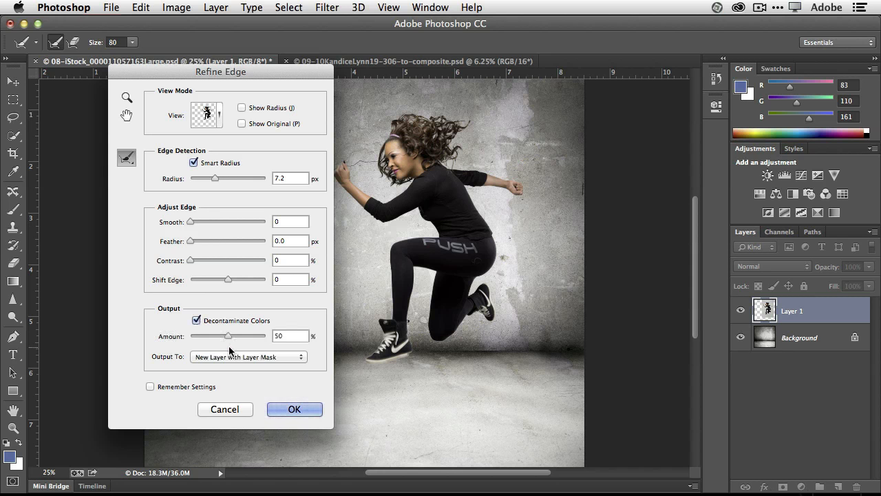
pyautogui.moveTo(228, 336); pyautogui.dragTo(236, 337)
pyautogui.moveTo(228, 281); pyautogui.dragTo(221, 282)
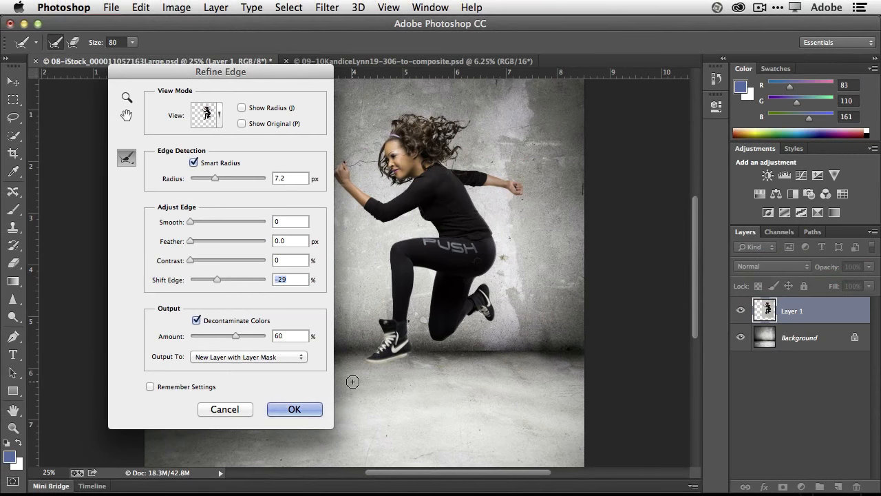
pyautogui.click(257, 356)
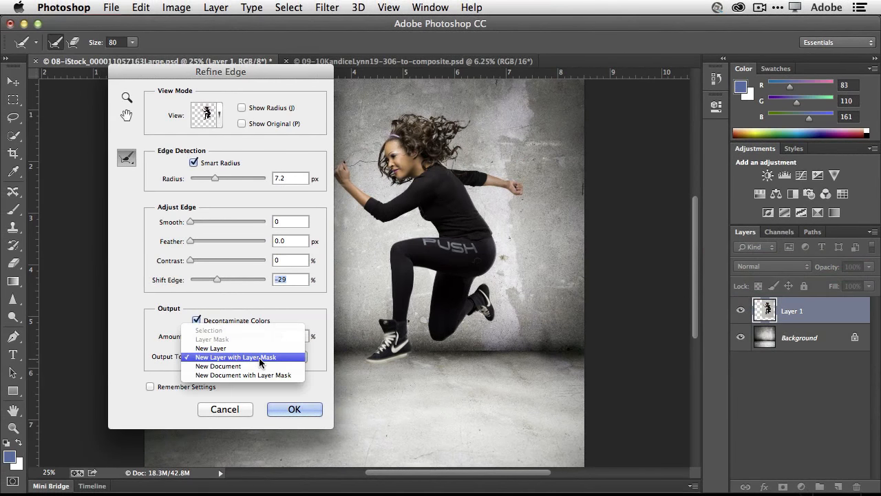
pyautogui.click(257, 349)
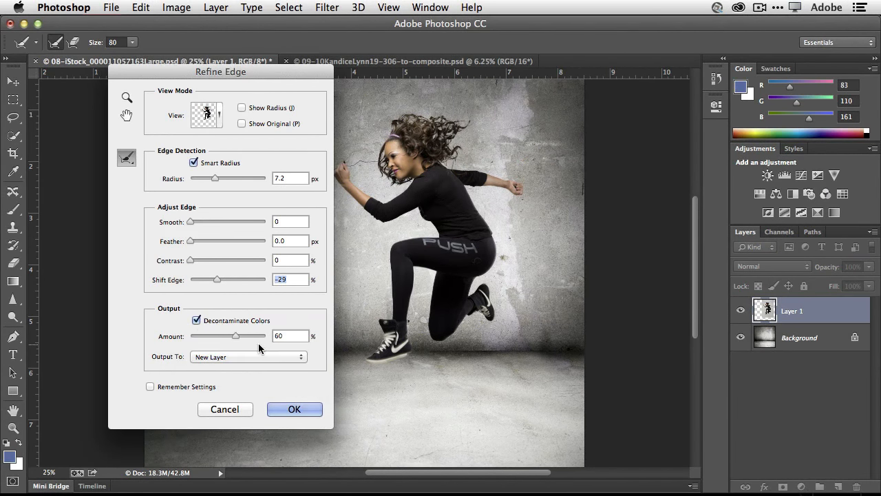
pyautogui.click(289, 411)
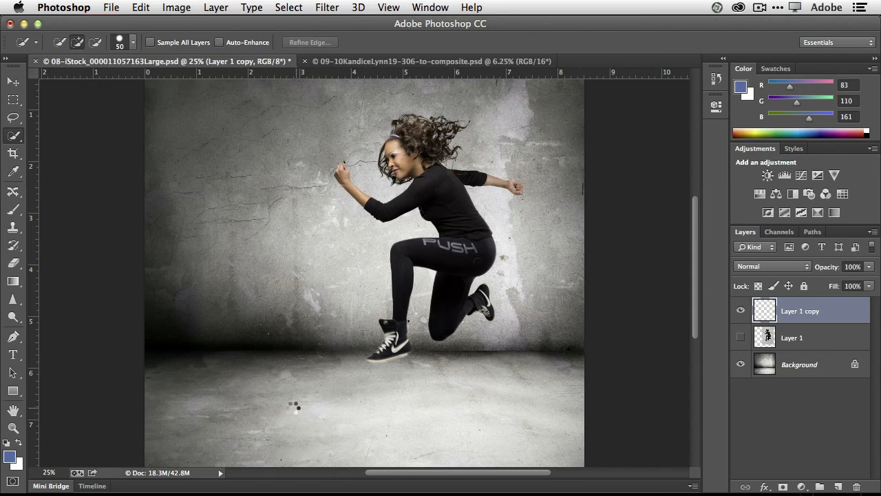
pyautogui.click(742, 338)
pyautogui.click(742, 338)
# Move the woman's cutout to the upper right of the room and nudge it slightly left from the image edge.
pyautogui.click(13, 82)
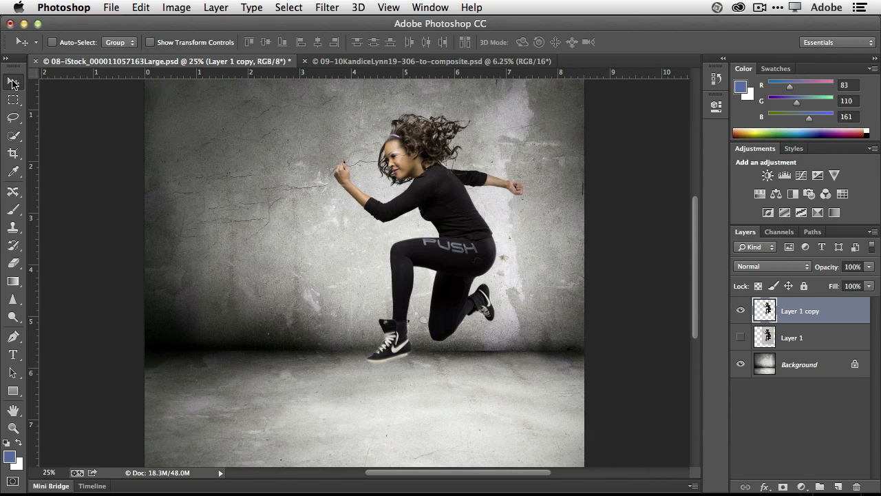
pyautogui.moveTo(466, 254); pyautogui.dragTo(521, 229)
pyautogui.moveTo(695, 221); pyautogui.dragTo(695, 203)
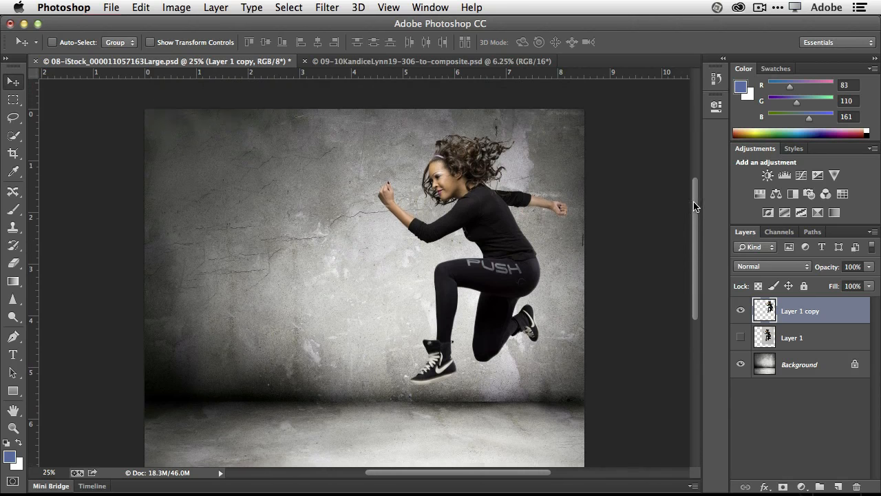
pyautogui.moveTo(520, 288); pyautogui.dragTo(522, 266)
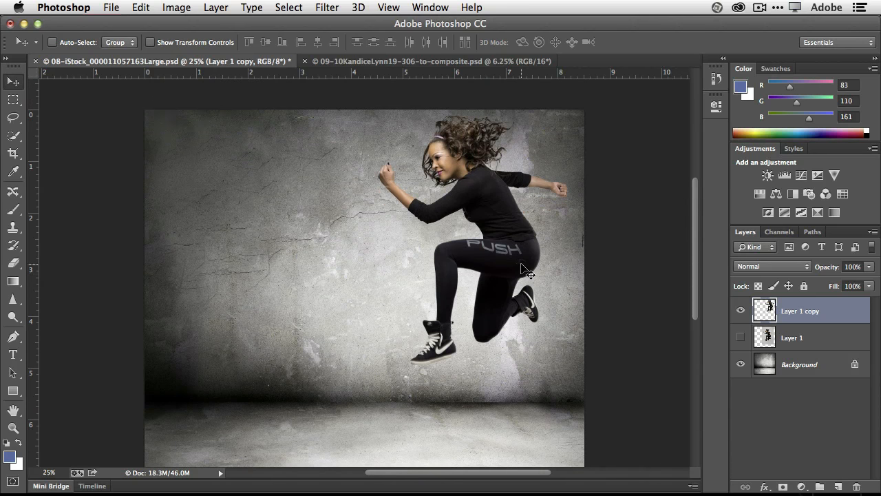
pyautogui.press('super+minus')
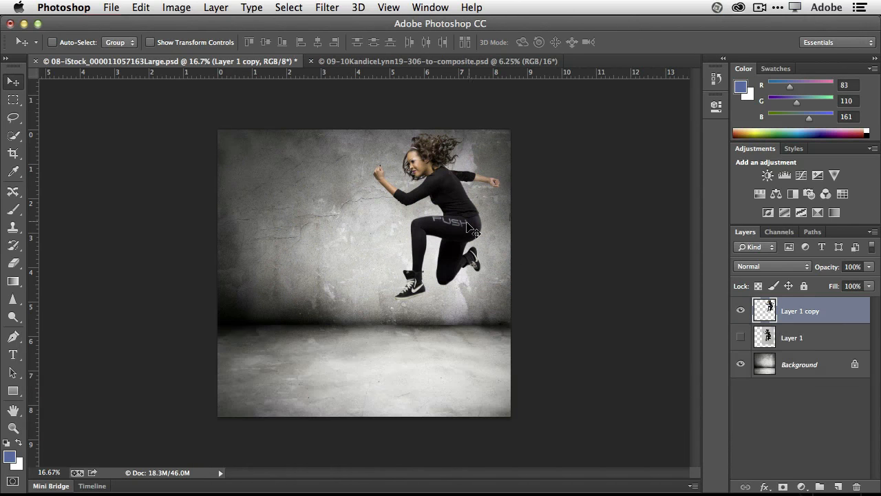
pyautogui.hotkey('shift', 'Left')
pyautogui.hotkey('shift', 'Left')
pyautogui.hotkey('shift', 'Left')
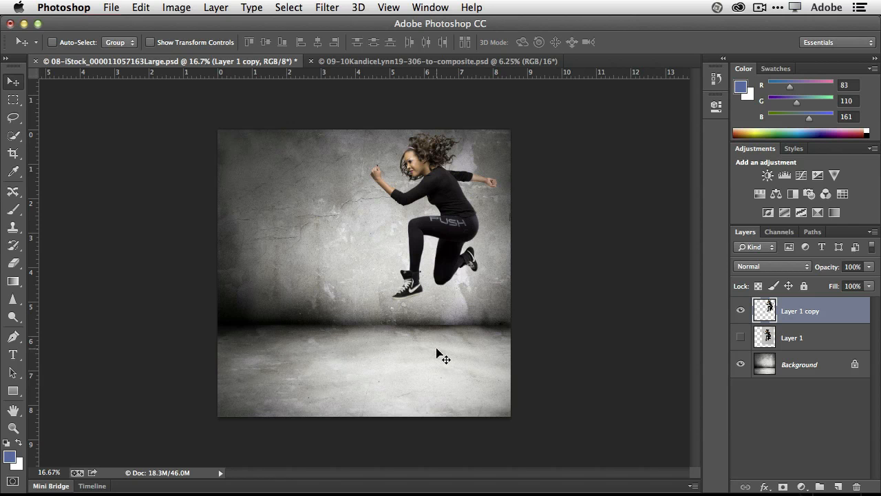
# Rename the cutout layer with the woman's first name.
pyautogui.doubleClick(802, 310)
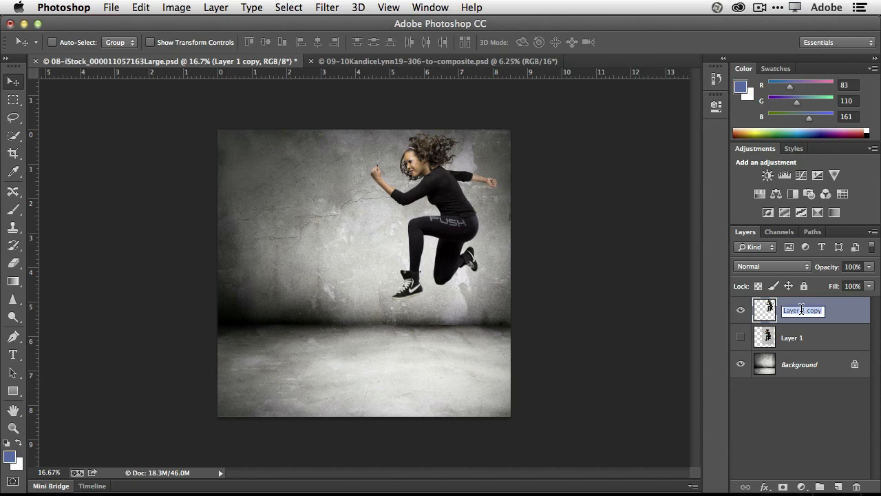
pyautogui.write('Kandice')
pyautogui.press('Return')
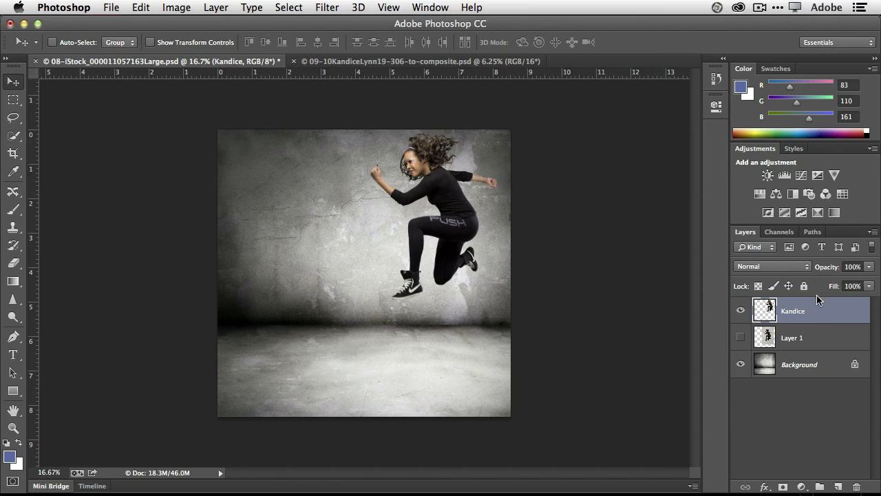
# Duplicate the woman's cutout layer, rename the copy Shadow, and place it directly beneath the original cutout layer.
pyautogui.moveTo(816, 315); pyautogui.dragTo(841, 486)
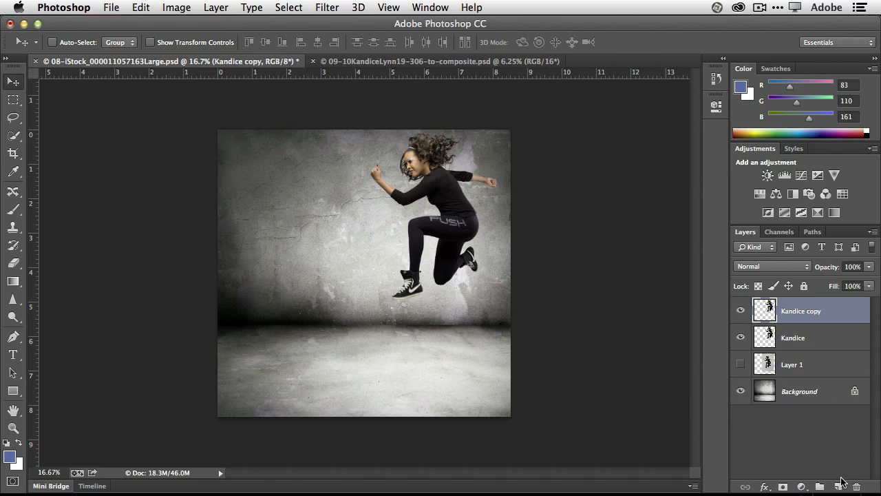
pyautogui.doubleClick(797, 308)
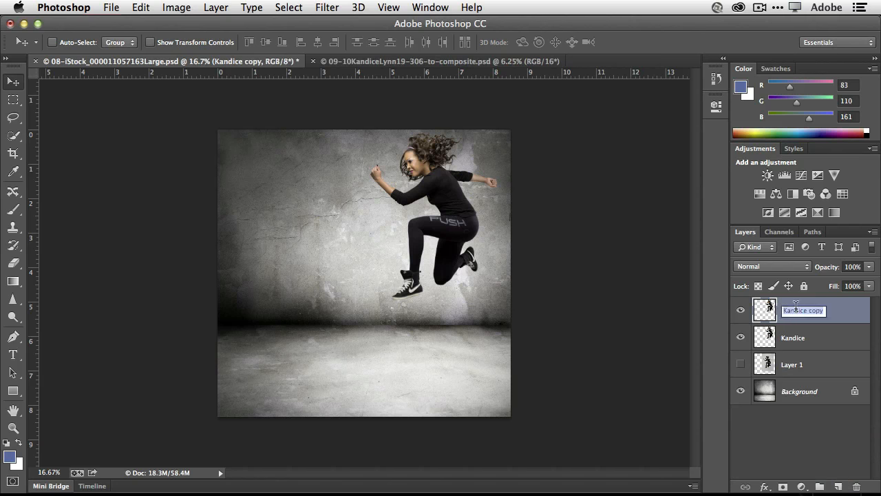
pyautogui.write('Shadow')
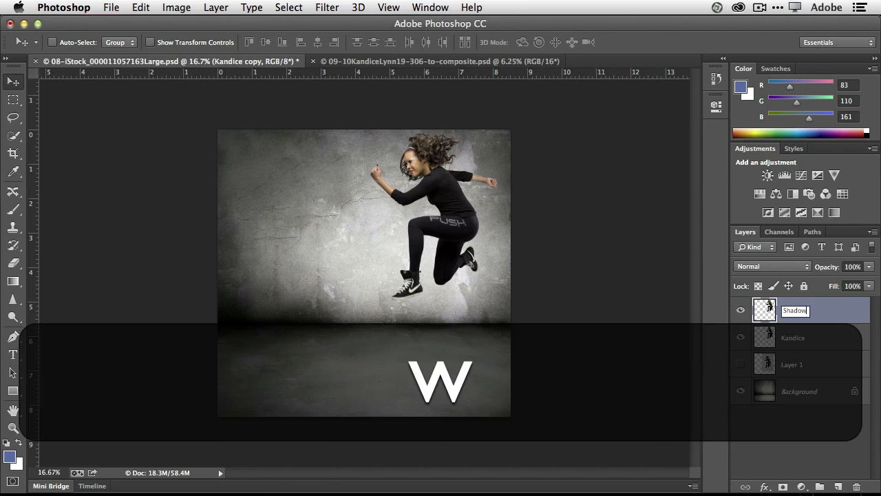
pyautogui.press('Return')
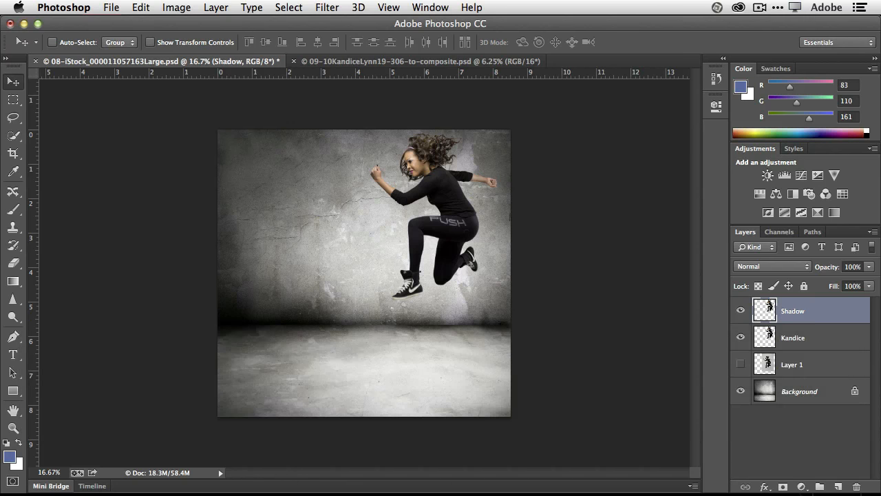
pyautogui.moveTo(816, 311); pyautogui.dragTo(816, 335)
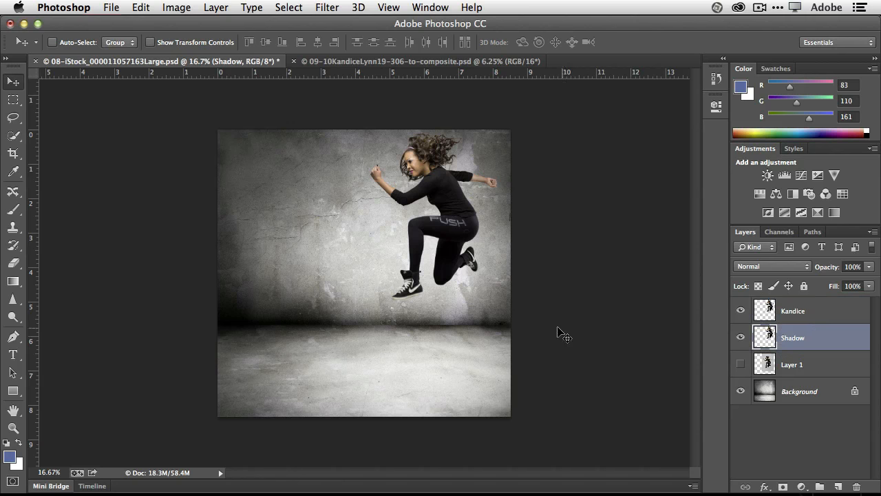
# Move the Shadow copy down and left of the woman and blacken it with Levels, setting the input black level to 253.
pyautogui.moveTo(456, 233); pyautogui.dragTo(372, 298)
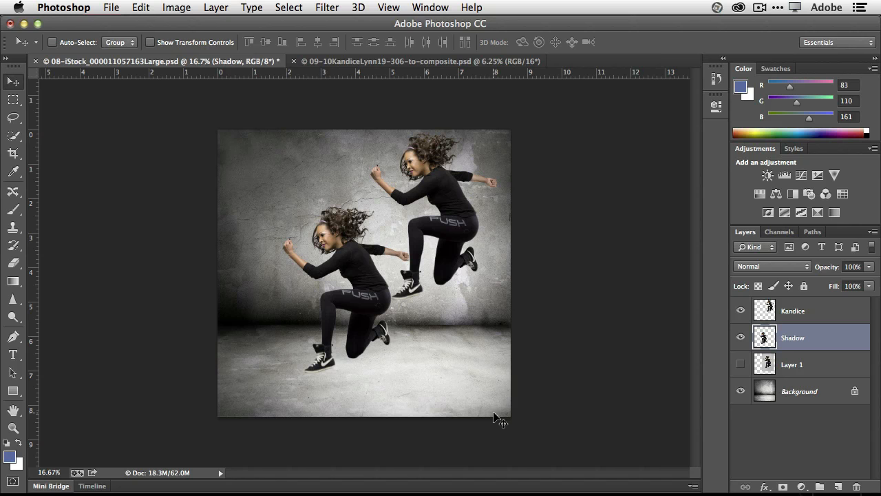
pyautogui.click(183, 8)
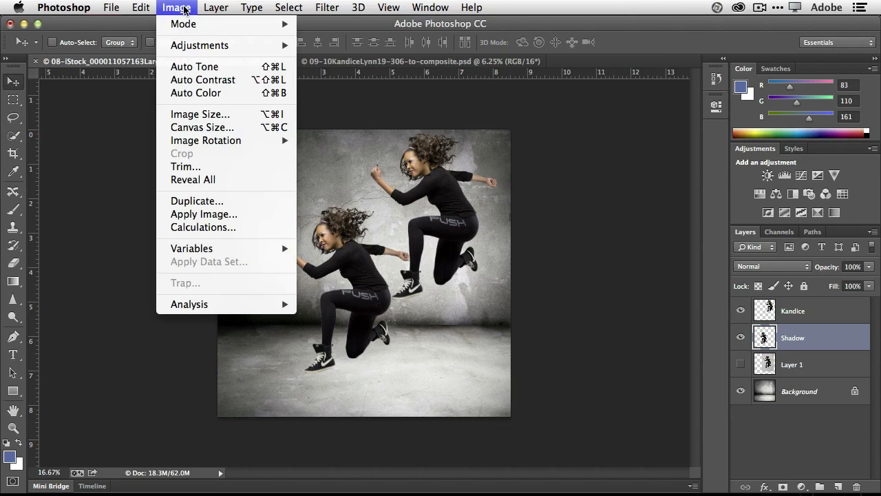
pyautogui.moveTo(236, 45)
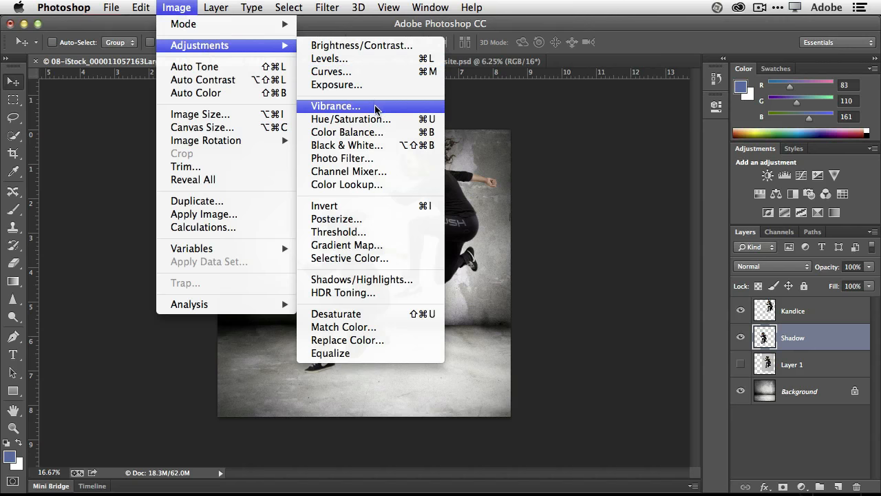
pyautogui.click(377, 60)
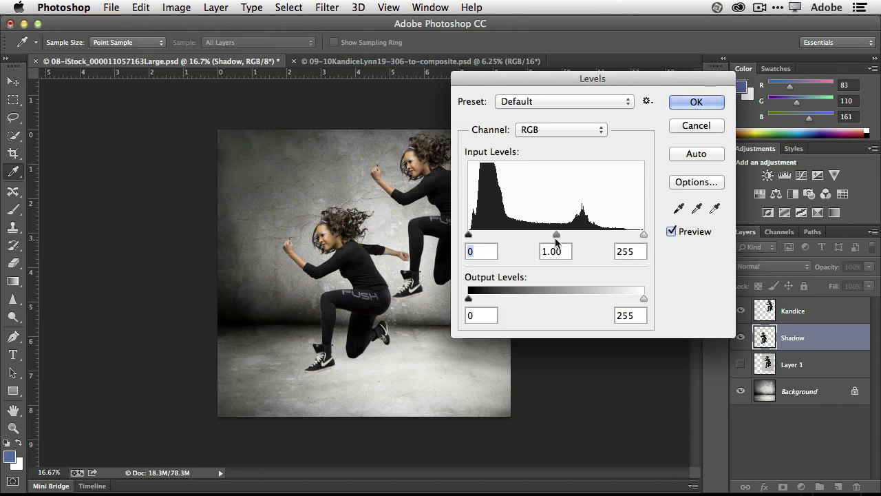
pyautogui.moveTo(469, 235); pyautogui.dragTo(647, 240)
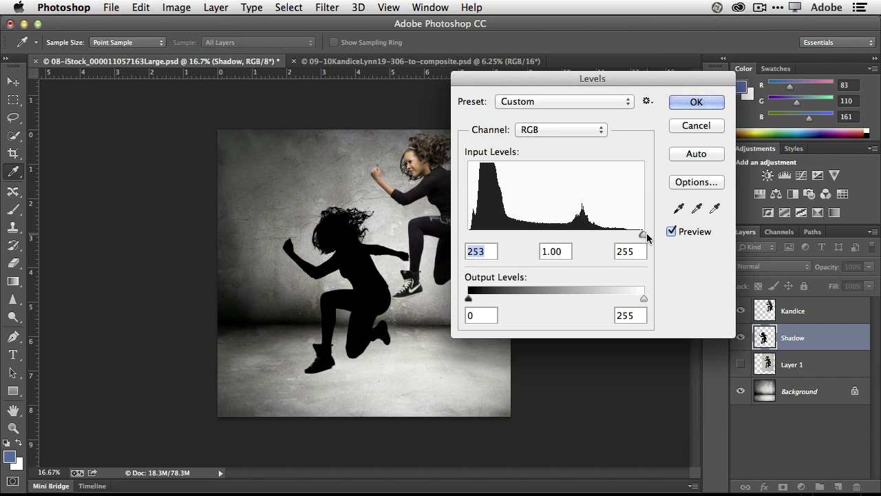
pyautogui.click(694, 103)
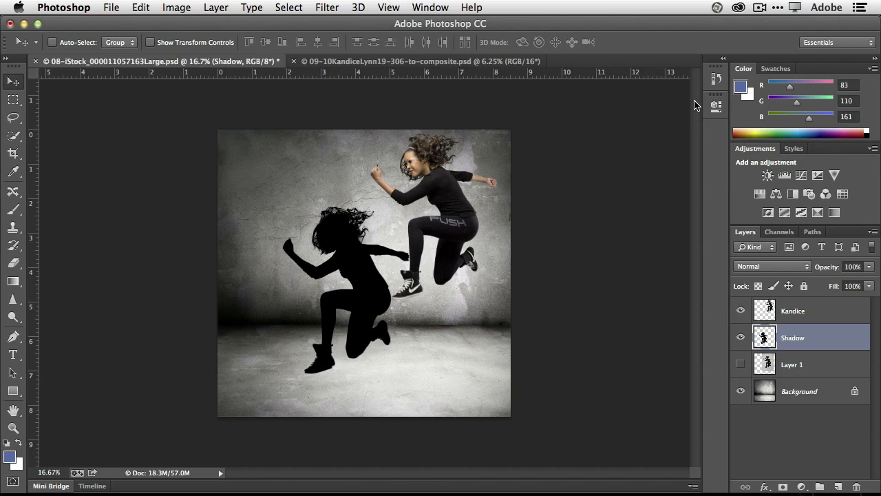
# Soften the black silhouette with a Gaussian Blur of 88.4 pixels radius.
pyautogui.click(327, 8)
pyautogui.moveTo(386, 171)
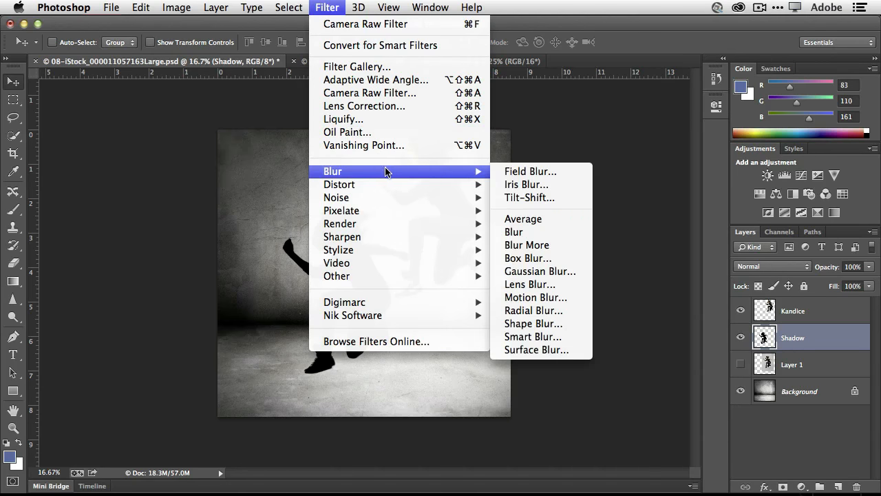
pyautogui.click(550, 271)
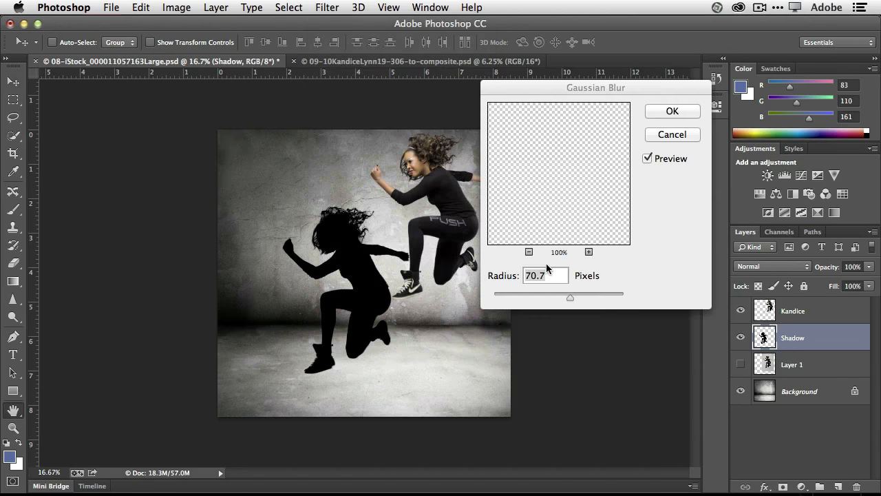
pyautogui.moveTo(568, 296)
pyautogui.mouseDown()
pyautogui.moveTo(530, 303)
pyautogui.moveTo(576, 302)
pyautogui.mouseUp()
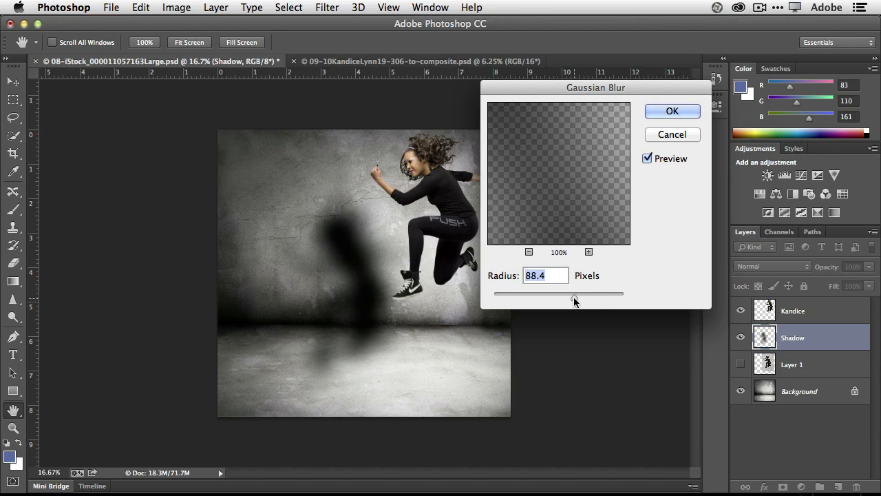
pyautogui.click(673, 111)
# Lower the Shadow layer's opacity to 78% and move the shadow onto the floor below the woman.
pyautogui.press('v')
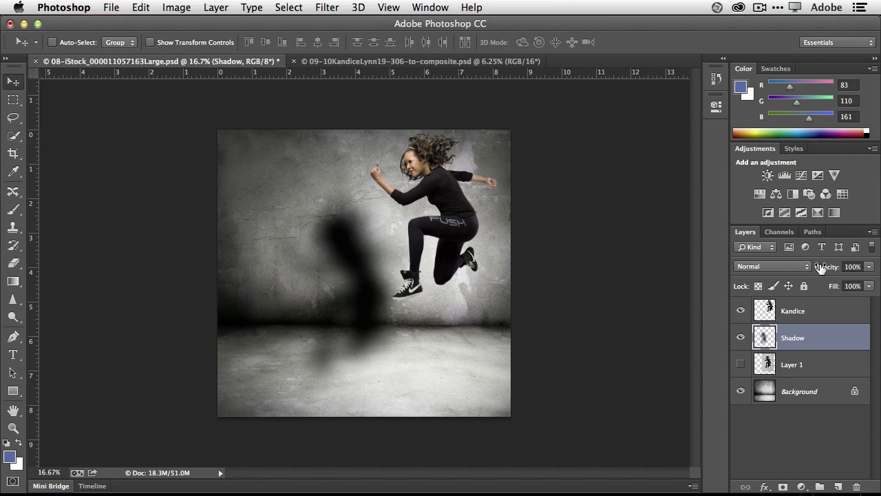
pyautogui.press('alt+super+equal')
pyautogui.press('alt+super+minus')
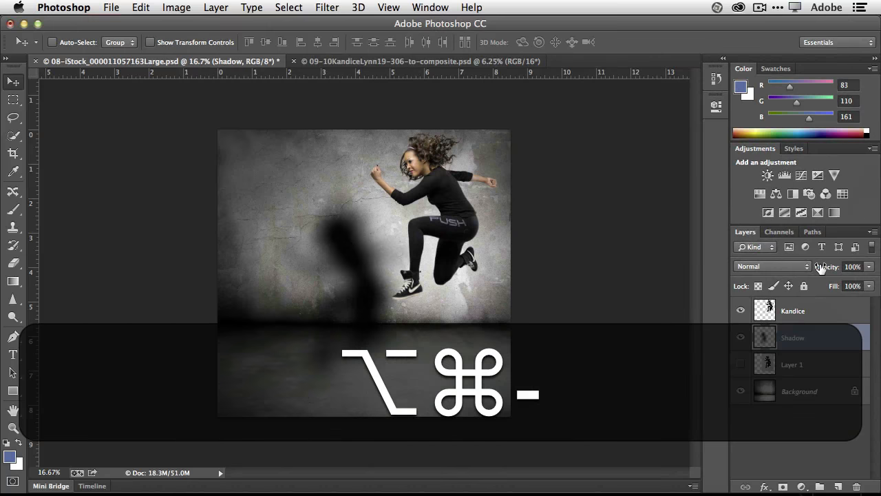
pyautogui.moveTo(827, 270); pyautogui.dragTo(818, 270)
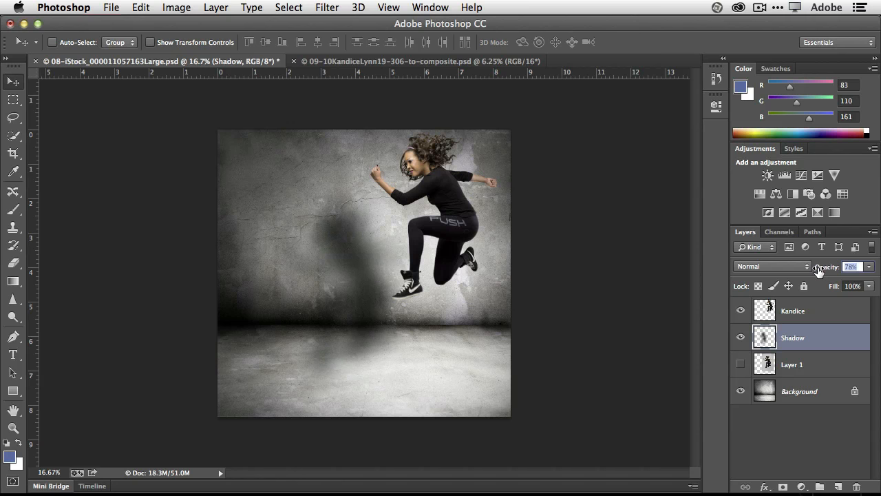
pyautogui.moveTo(369, 307); pyautogui.dragTo(459, 327)
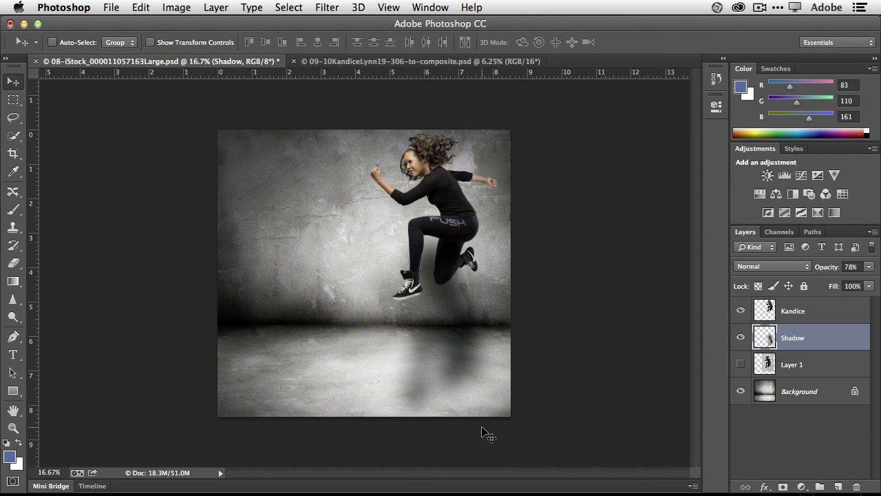
# Squash the shadow to 58.5% height with Free Transform and shift it slightly right beneath the woman.
pyautogui.click(143, 9)
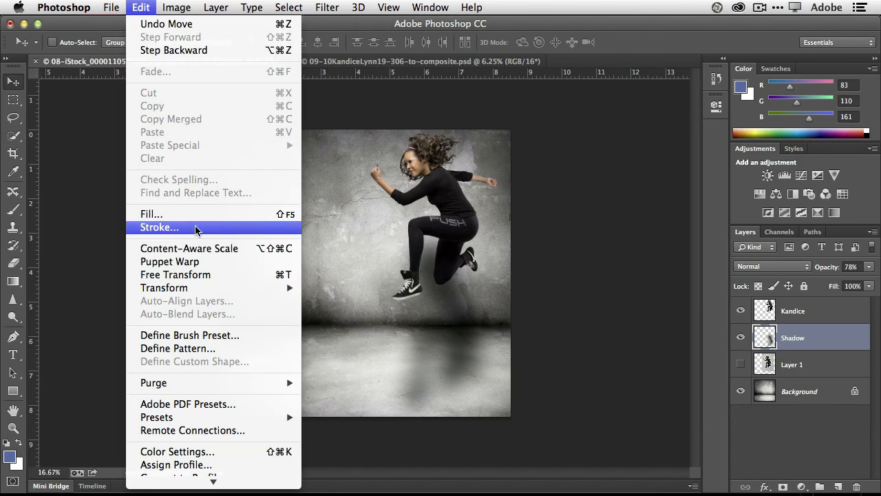
pyautogui.click(208, 273)
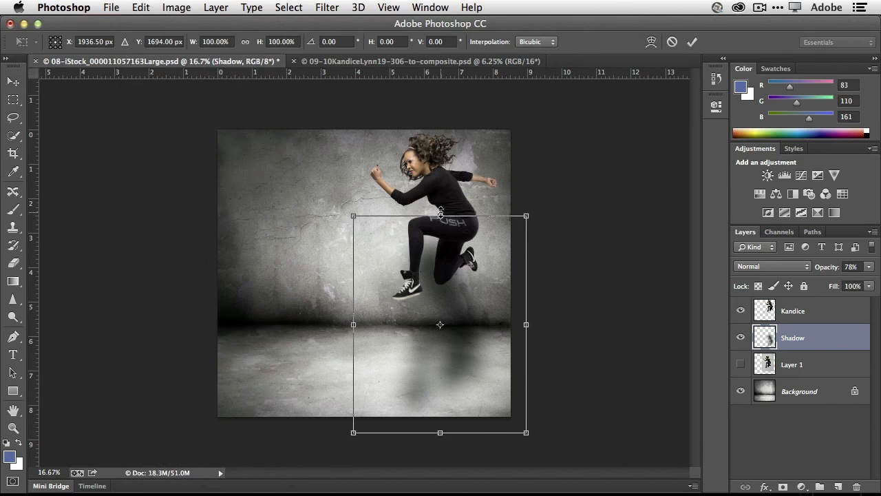
pyautogui.moveTo(440, 213); pyautogui.dragTo(441, 255)
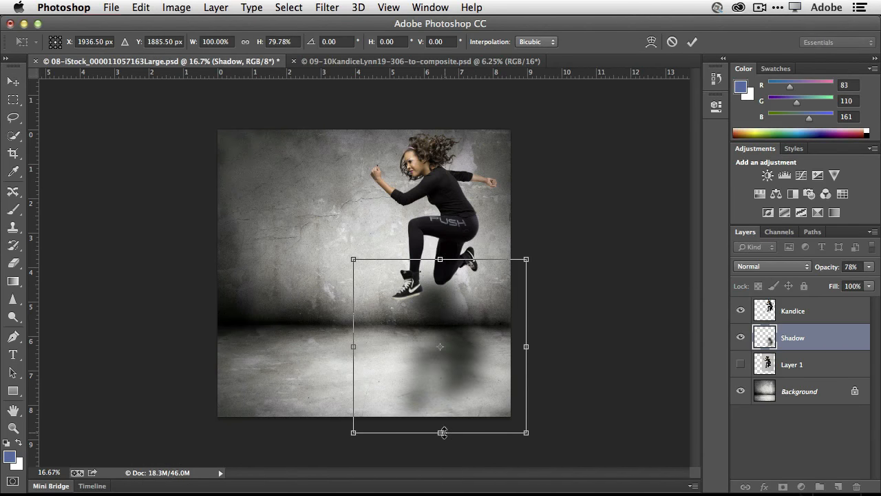
pyautogui.moveTo(443, 432); pyautogui.dragTo(444, 395)
pyautogui.moveTo(462, 351); pyautogui.dragTo(465, 360)
pyautogui.moveTo(446, 269); pyautogui.dragTo(446, 274)
pyautogui.moveTo(464, 360); pyautogui.dragTo(467, 356)
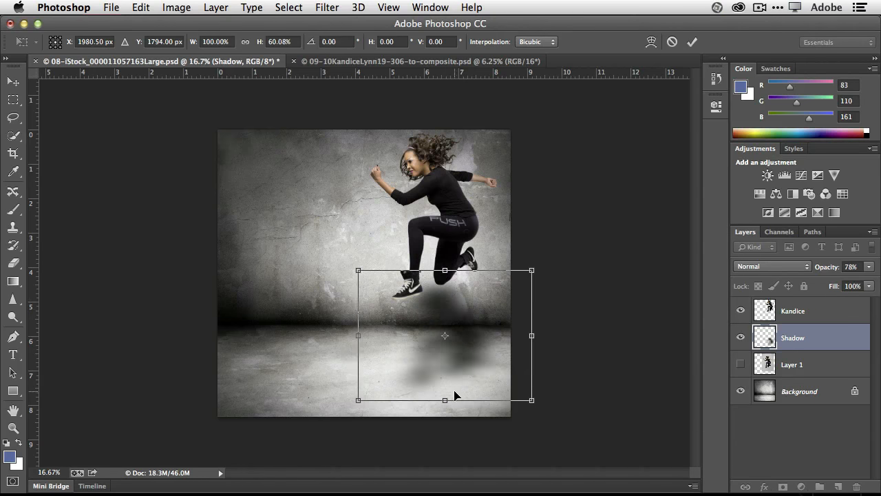
pyautogui.moveTo(446, 403); pyautogui.dragTo(474, 373)
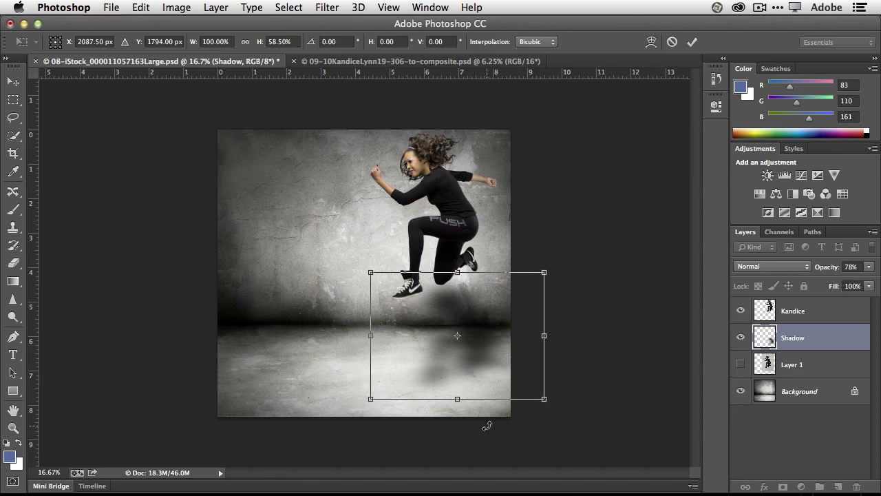
pyautogui.click(692, 42)
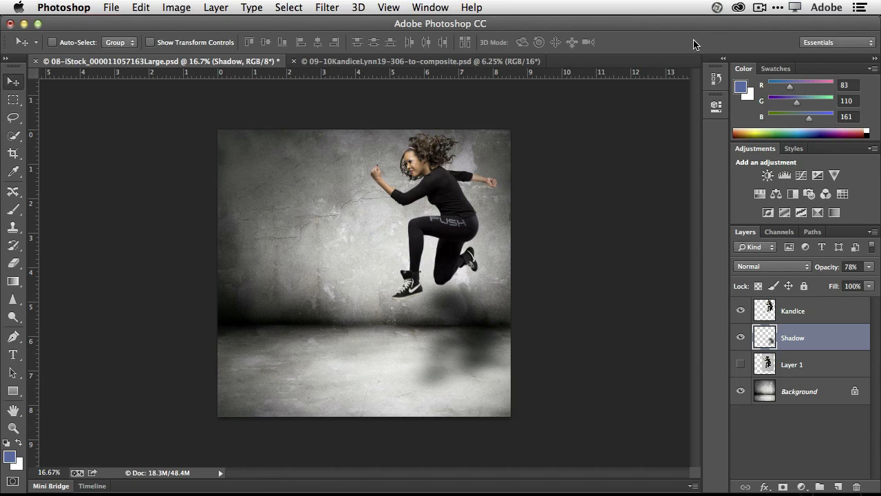
# Compare the image with and without the shadow, and reduce the Shadow layer's opacity to 63%.
pyautogui.click(741, 337)
pyautogui.click(741, 338)
pyautogui.moveTo(835, 263); pyautogui.dragTo(826, 268)
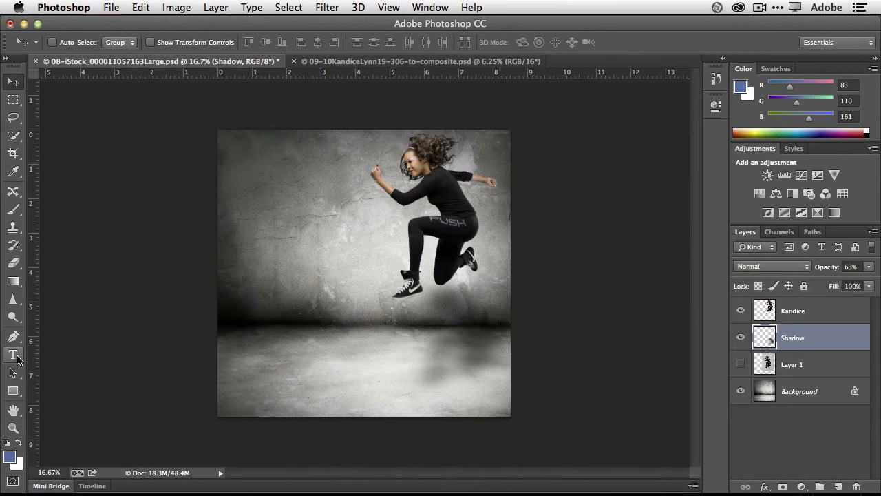
pyautogui.click(15, 356)
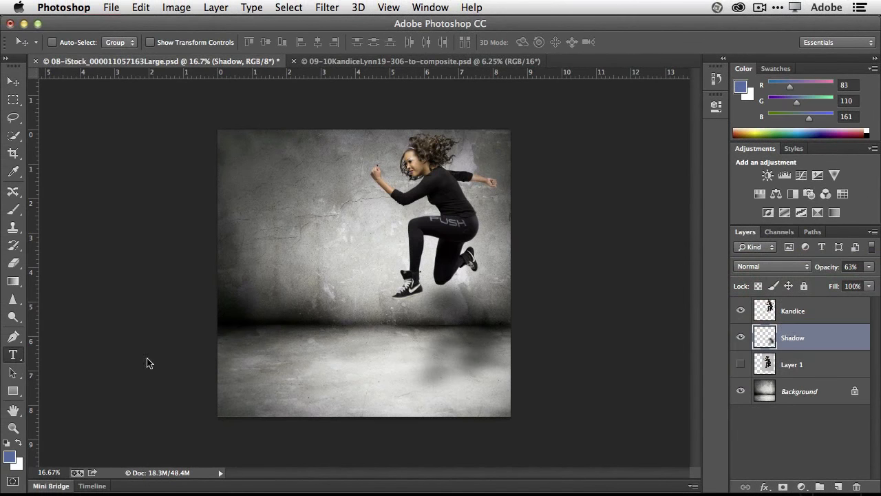
pyautogui.click(267, 370)
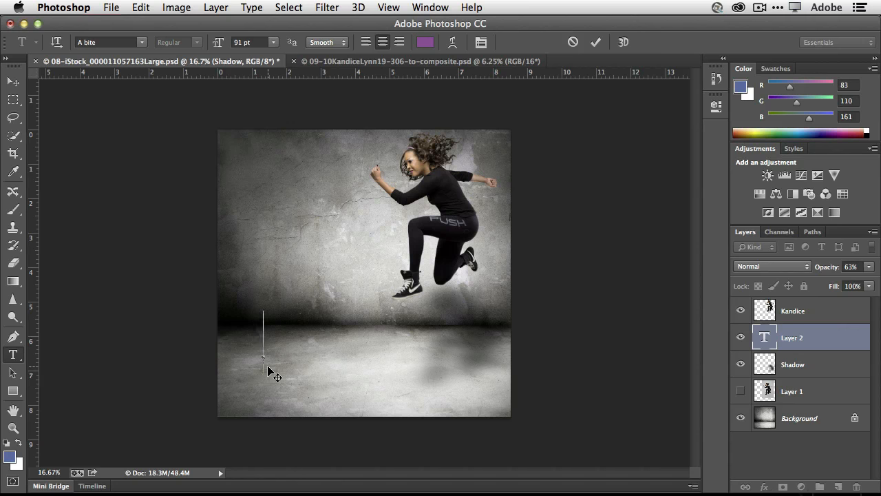
pyautogui.click(573, 42)
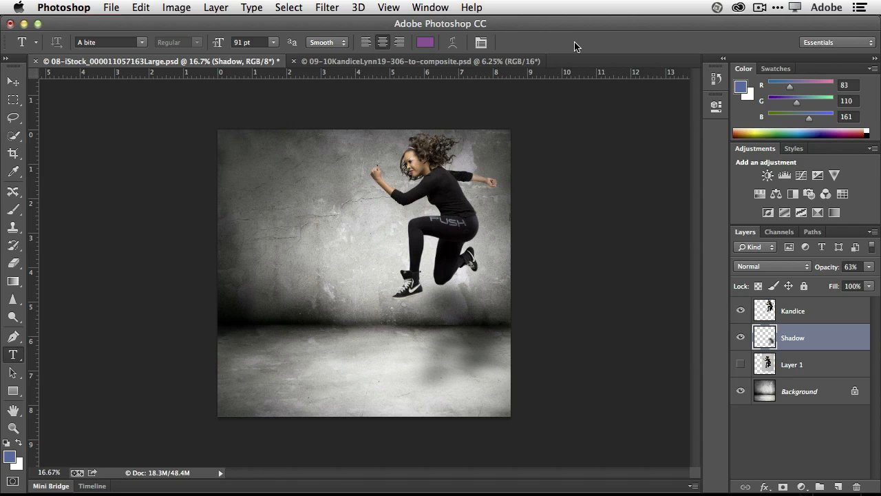
# Open the Typekit font library in the browser from the font section of Creative Cloud.
pyautogui.click(739, 8)
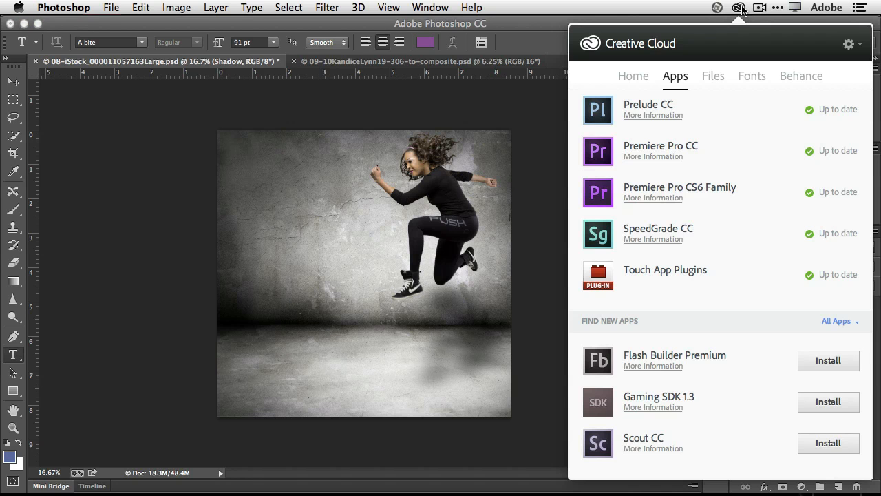
pyautogui.click(753, 77)
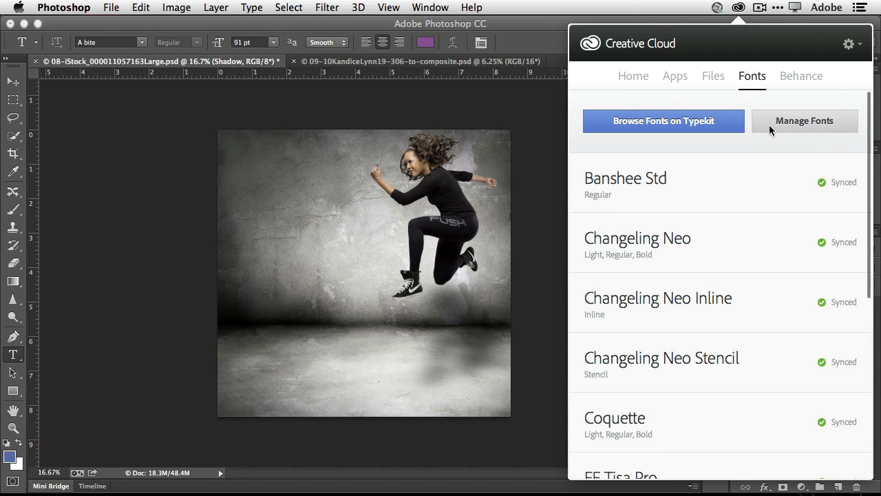
pyautogui.click(688, 122)
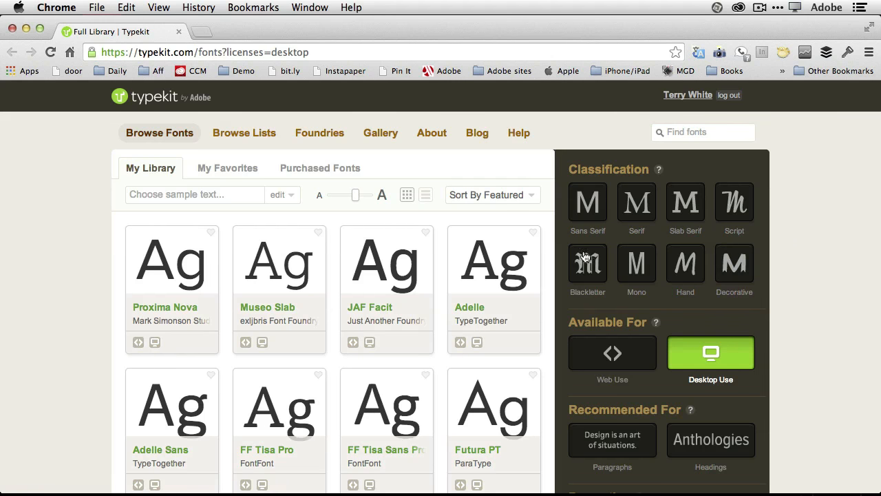
# Look through the desktop fonts on Typekit and filter the library by the Decorative classification.
pyautogui.scroll(-5, 554, 246)
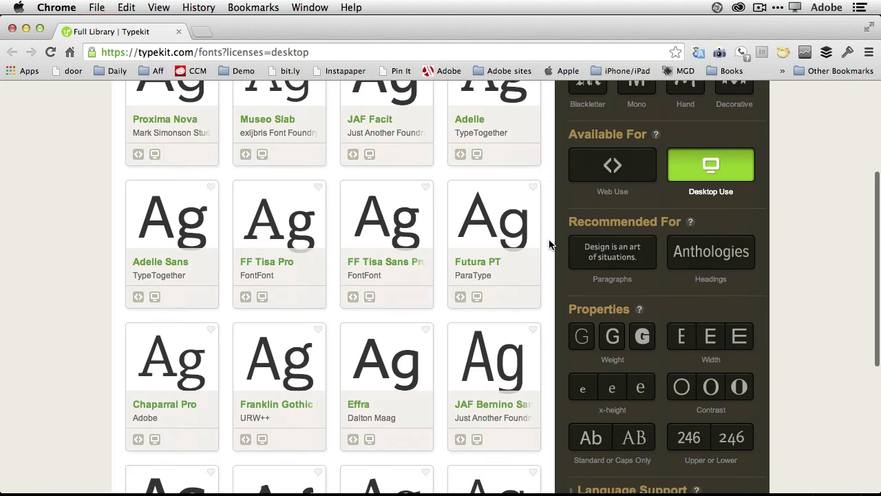
pyautogui.scroll(-5, 550, 244)
pyautogui.scroll(5, 549, 245)
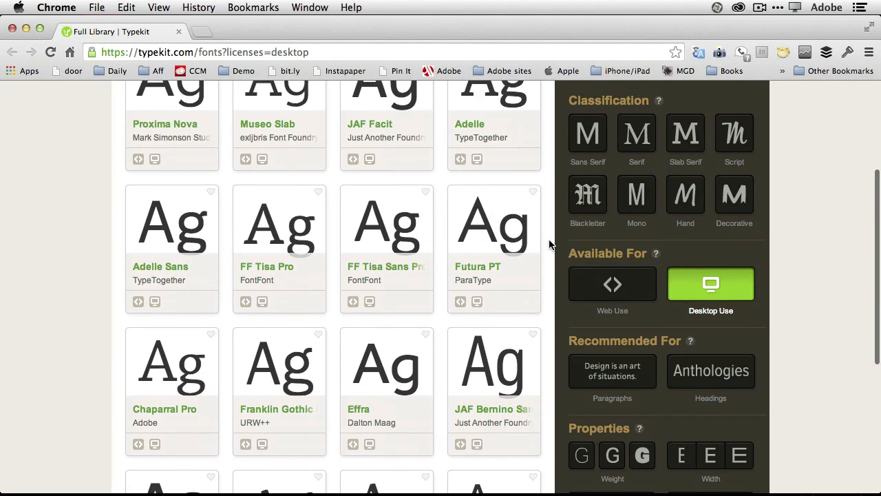
pyautogui.scroll(5, 550, 245)
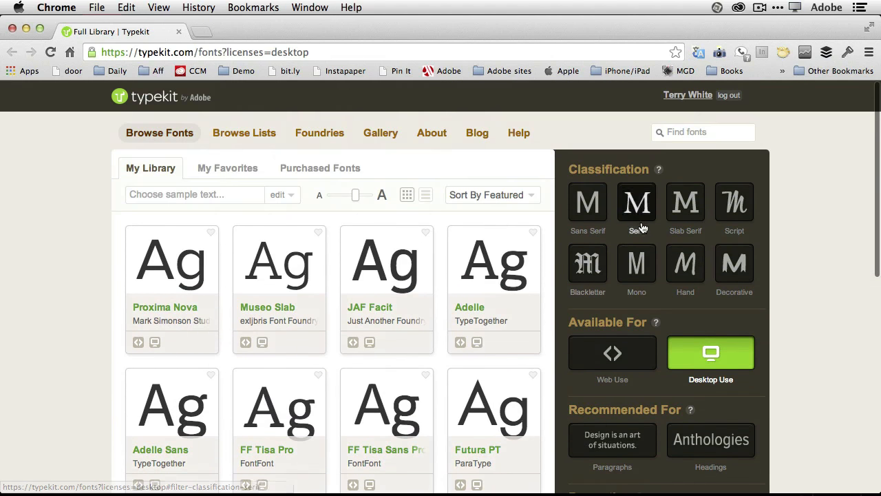
pyautogui.click(727, 269)
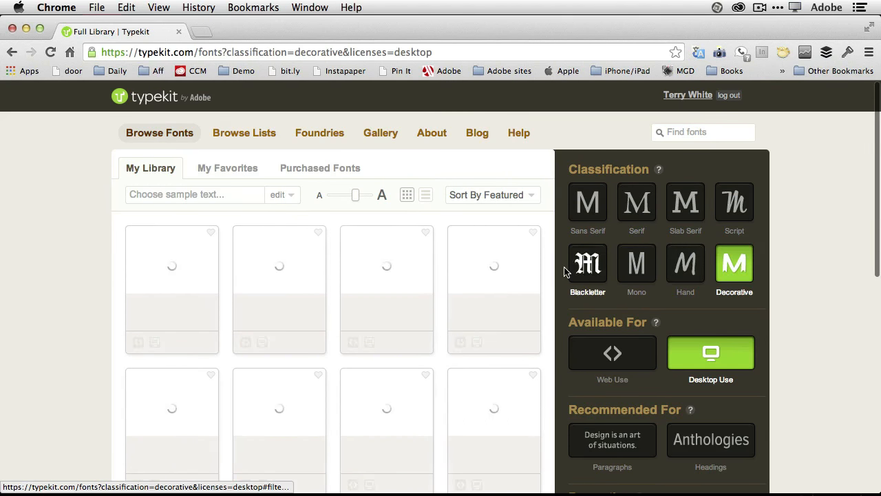
# Look through the first set of decorative desktop fonts in the Typekit library.
pyautogui.scroll(-5, 548, 272)
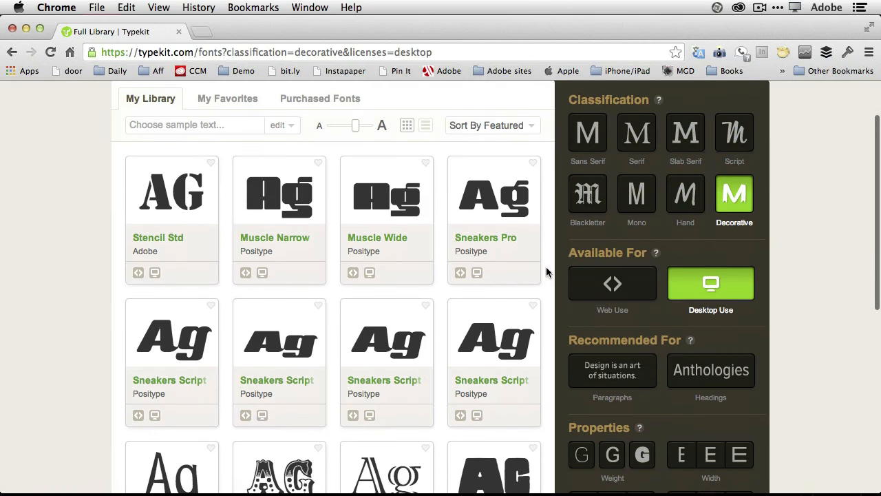
pyautogui.scroll(-2, 546, 272)
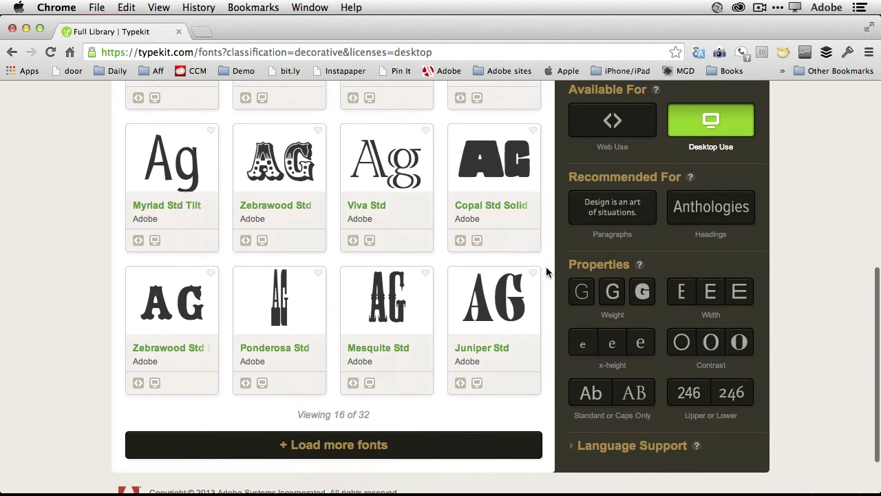
pyautogui.scroll(3, 546, 272)
pyautogui.scroll(2, 546, 272)
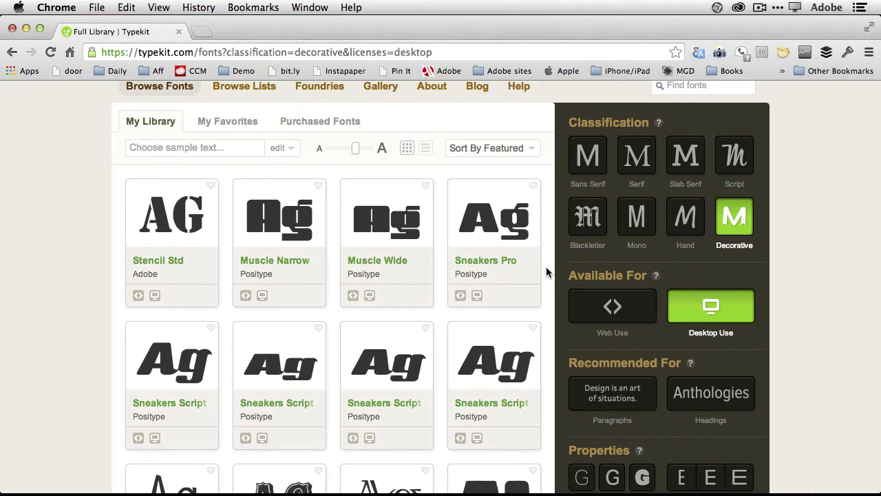
pyautogui.scroll(-4, 546, 271)
pyautogui.scroll(2, 546, 272)
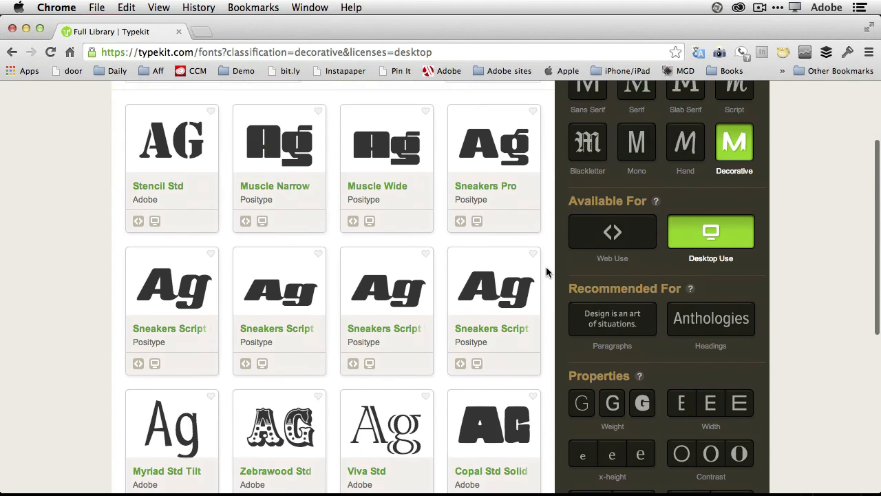
pyautogui.scroll(1, 546, 266)
pyautogui.moveTo(384, 255)
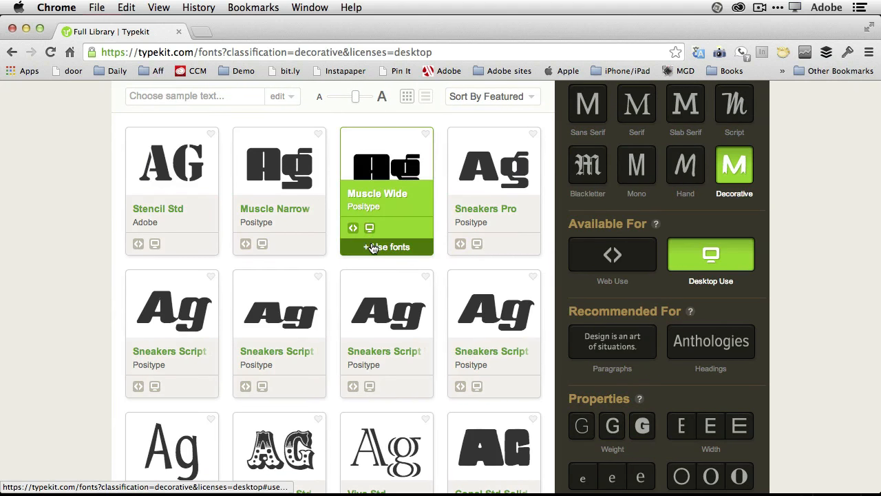
# Load more decorative fonts and look through the complete list for a suitable typeface.
pyautogui.scroll(-10, 372, 255)
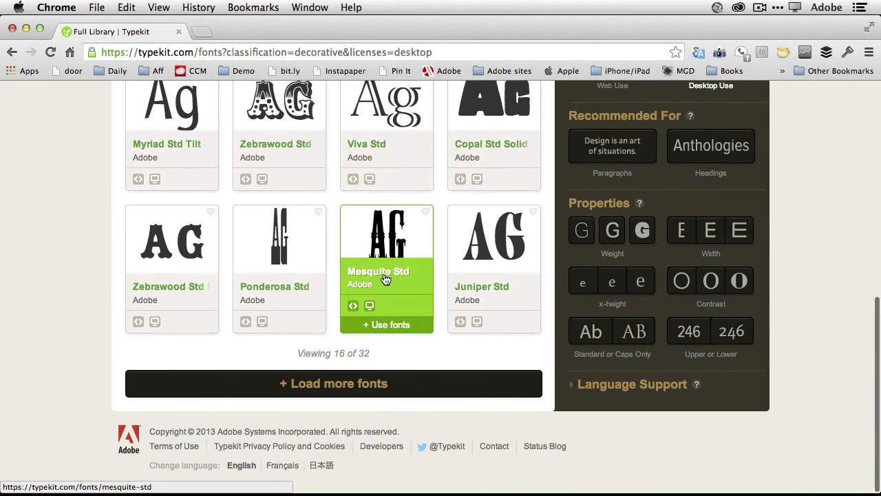
pyautogui.click(374, 391)
pyautogui.scroll(-7, 423, 344)
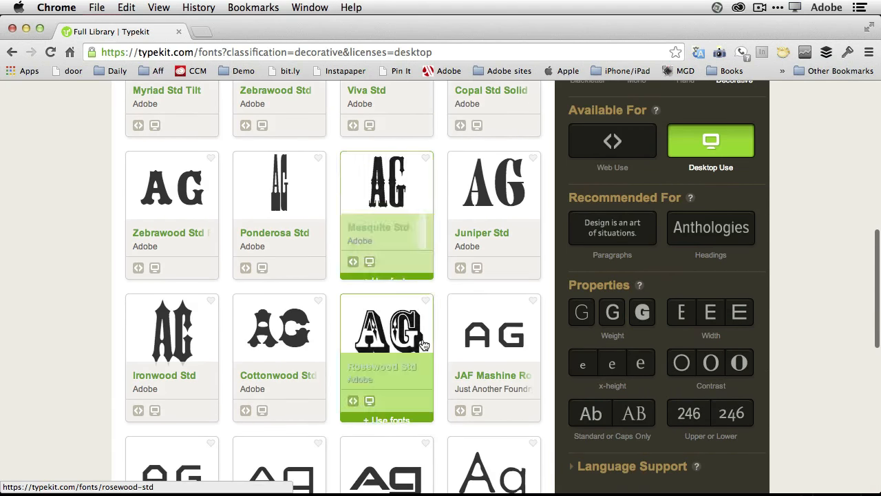
pyautogui.scroll(-8, 423, 344)
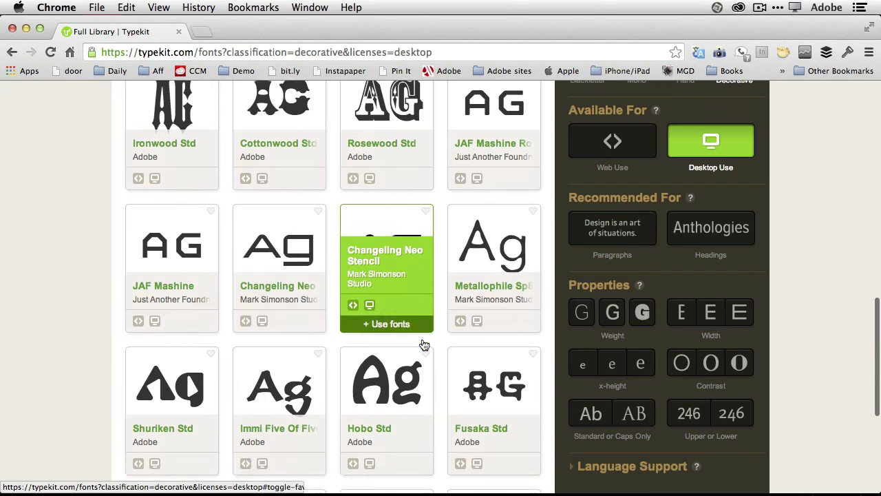
pyautogui.scroll(-2, 424, 344)
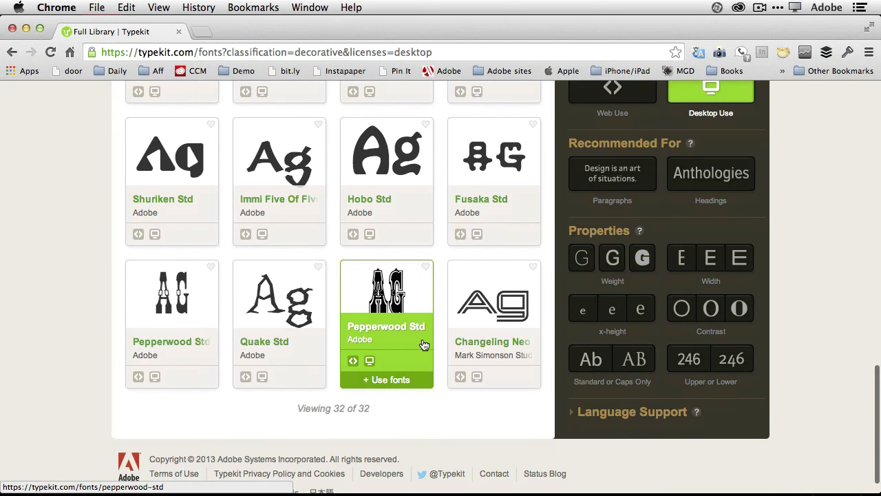
pyautogui.scroll(5, 407, 321)
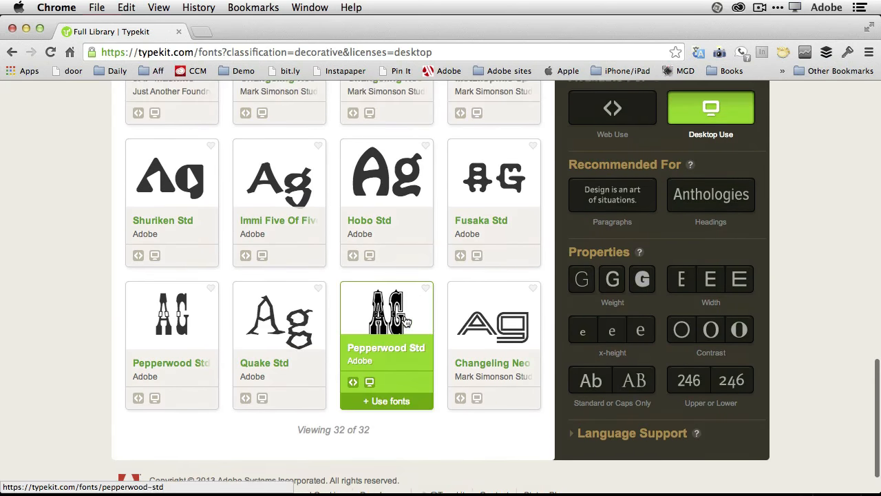
pyautogui.scroll(1, 406, 322)
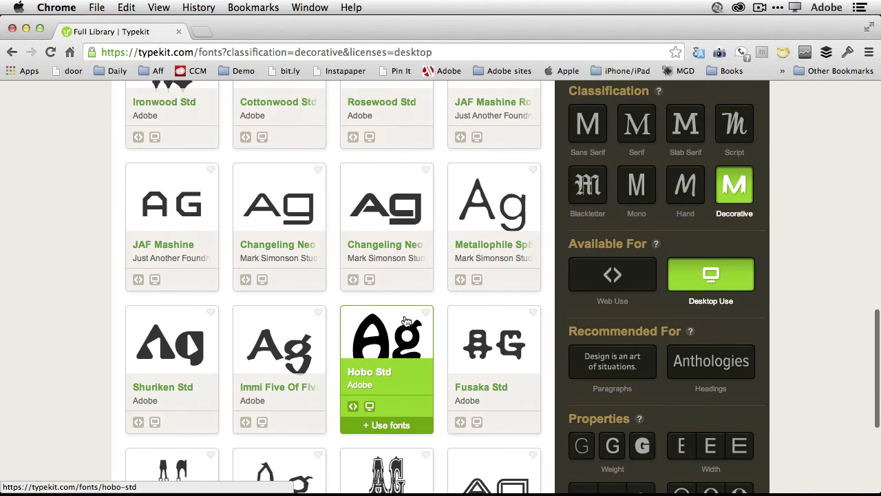
pyautogui.scroll(-5, 406, 321)
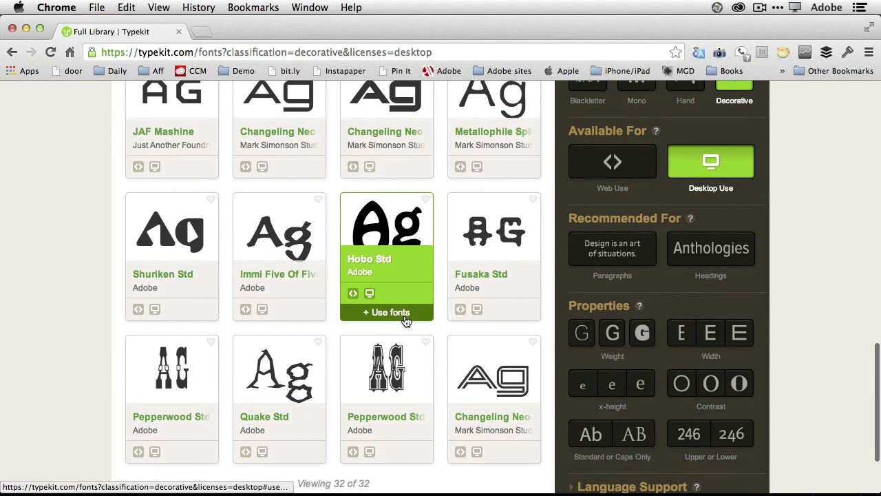
pyautogui.scroll(4, 406, 321)
pyautogui.scroll(10, 407, 322)
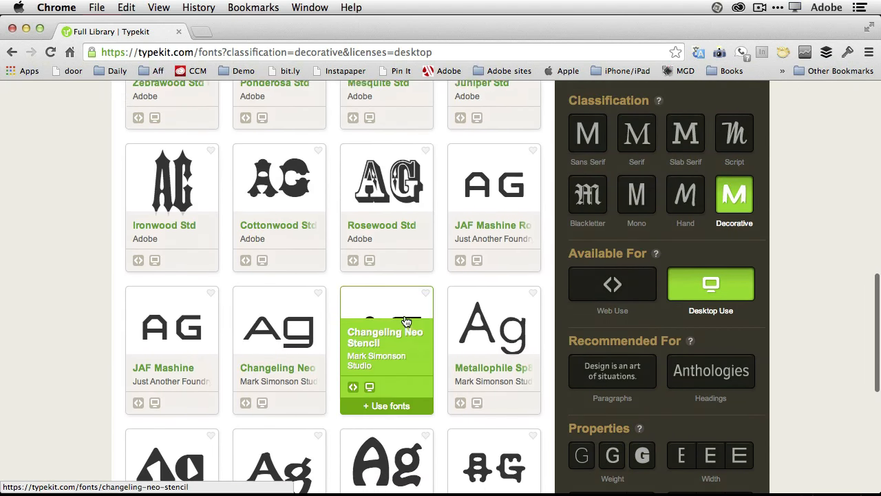
pyautogui.scroll(2, 406, 322)
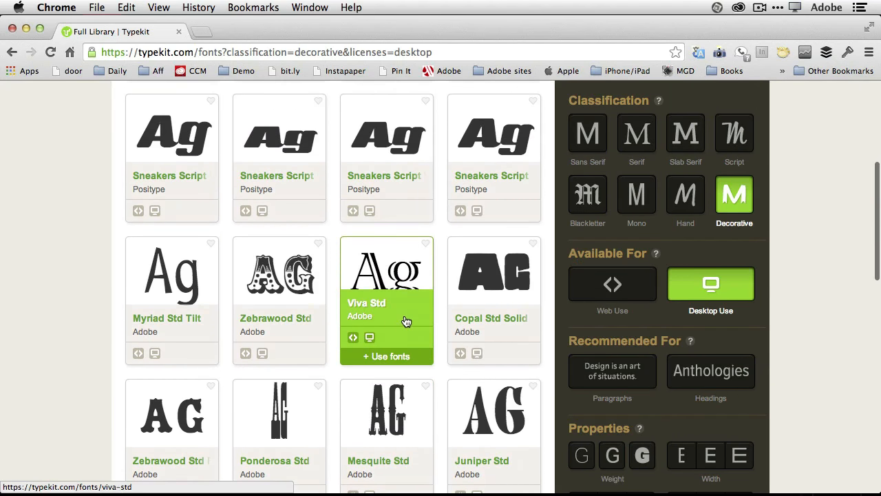
pyautogui.scroll(8, 406, 322)
pyautogui.scroll(1, 406, 321)
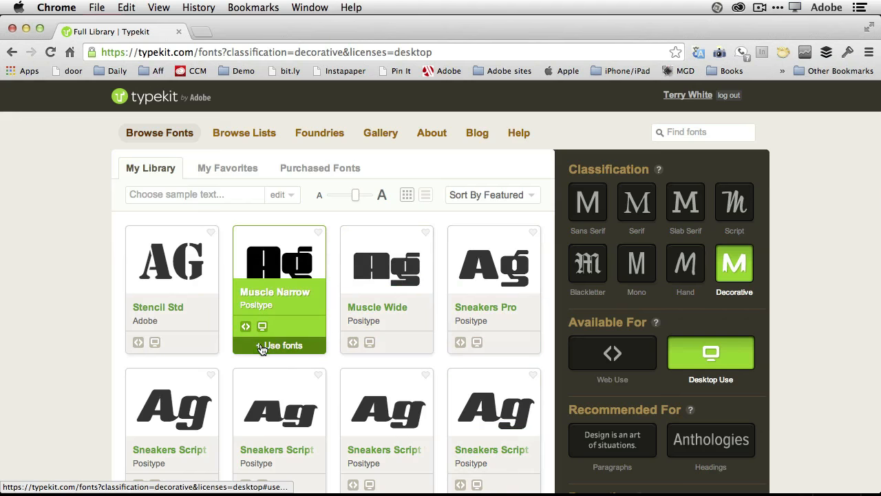
# Sync the Regular and Italic fonts of the Muscle Narrow family and check for them in the Creative Cloud font list.
pyautogui.click(268, 347)
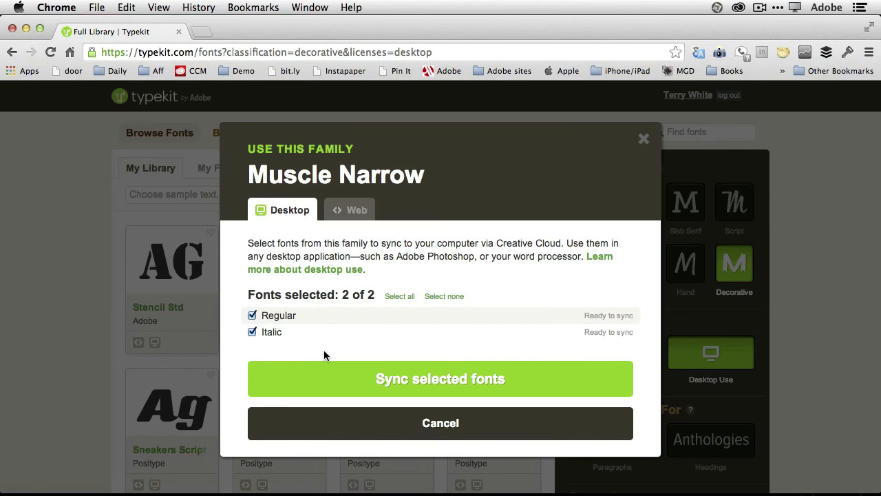
pyautogui.click(363, 384)
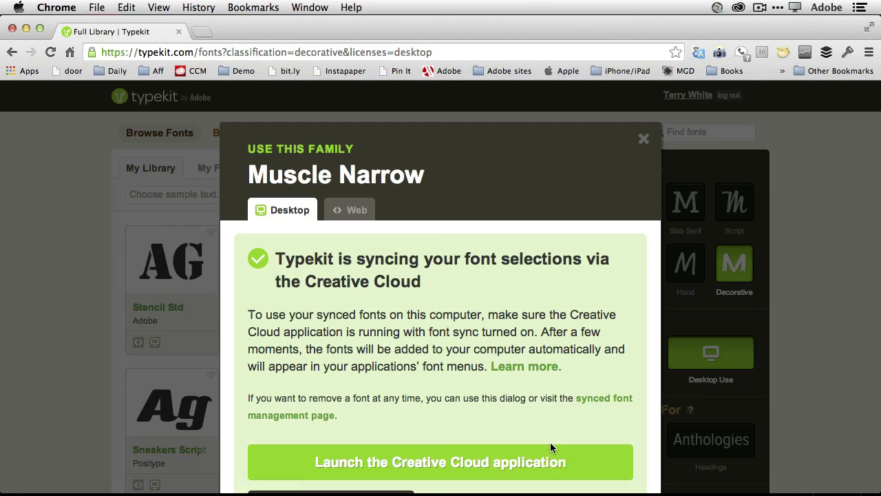
pyautogui.click(551, 465)
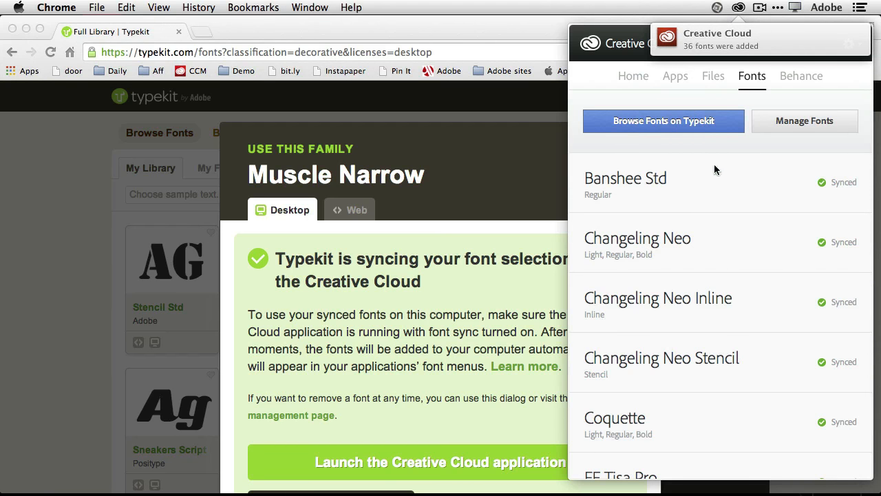
pyautogui.scroll(-3, 664, 232)
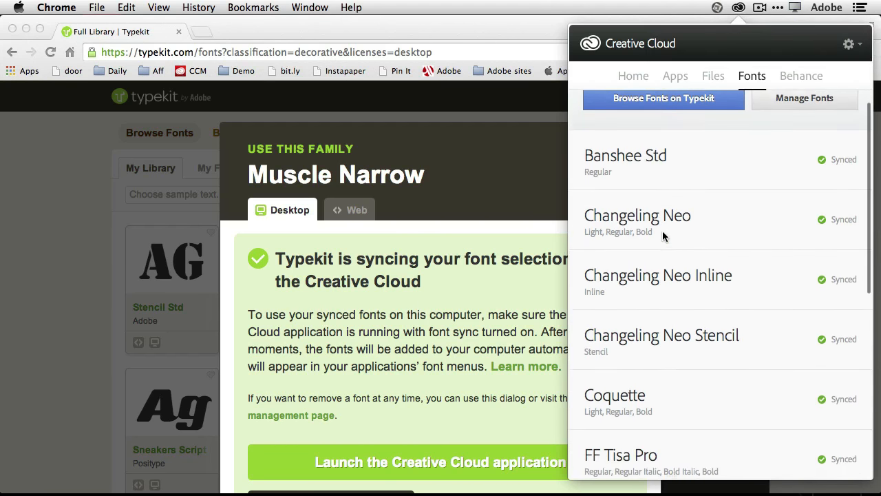
pyautogui.scroll(-9, 665, 277)
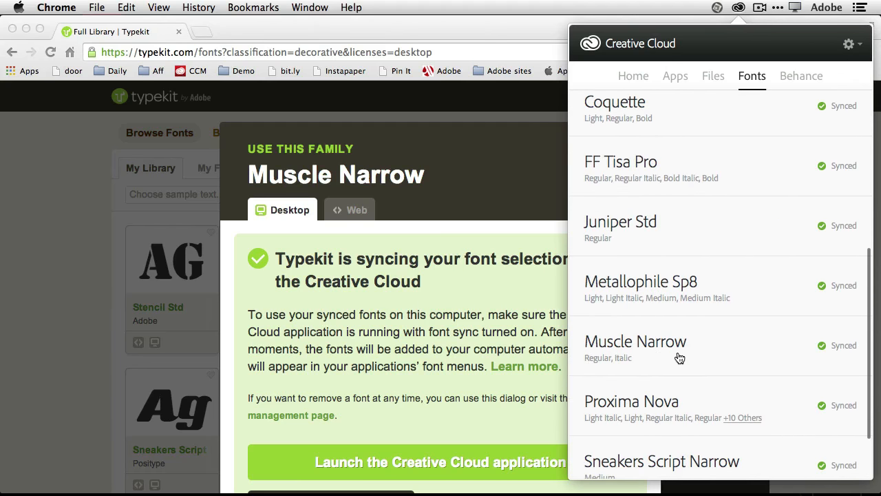
pyautogui.click(528, 27)
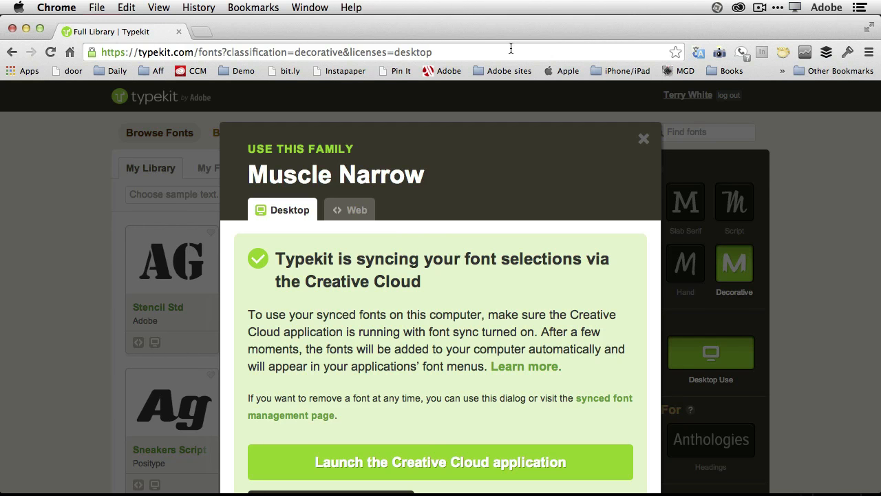
# Switch to Photoshop and add the text PUSH on the floor left of the woman, using the Muscle font in its Narrow style.
pyautogui.press('super+Tab')
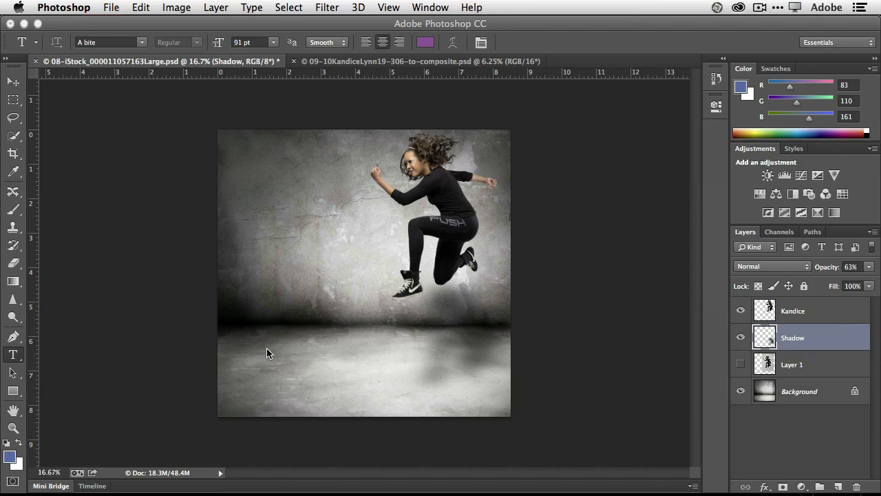
pyautogui.click(268, 348)
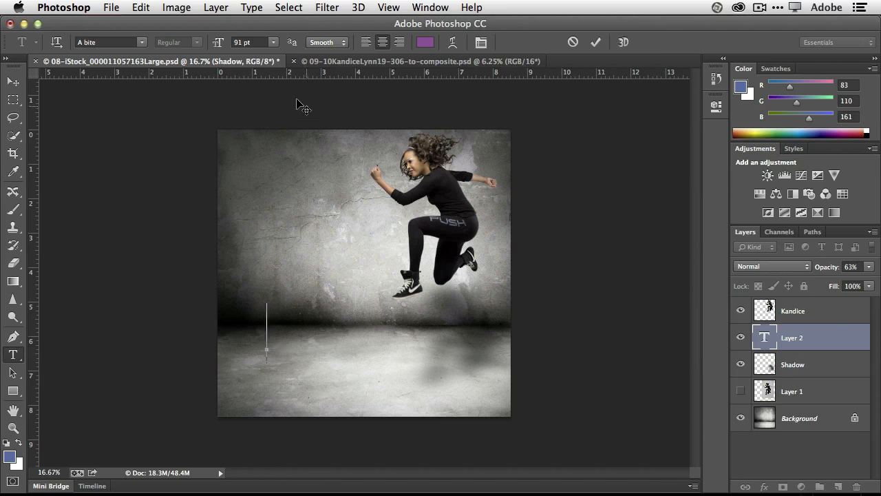
pyautogui.click(143, 43)
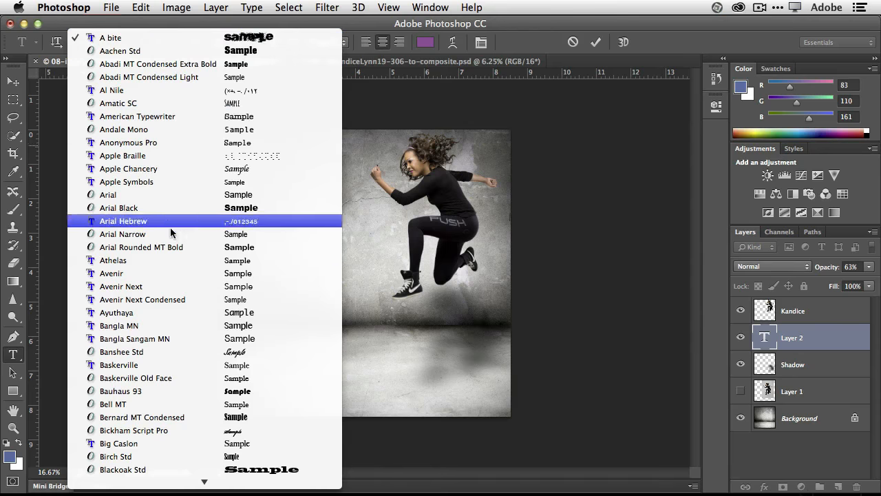
pyautogui.scroll(-10, 179, 262)
pyautogui.scroll(-15, 183, 277)
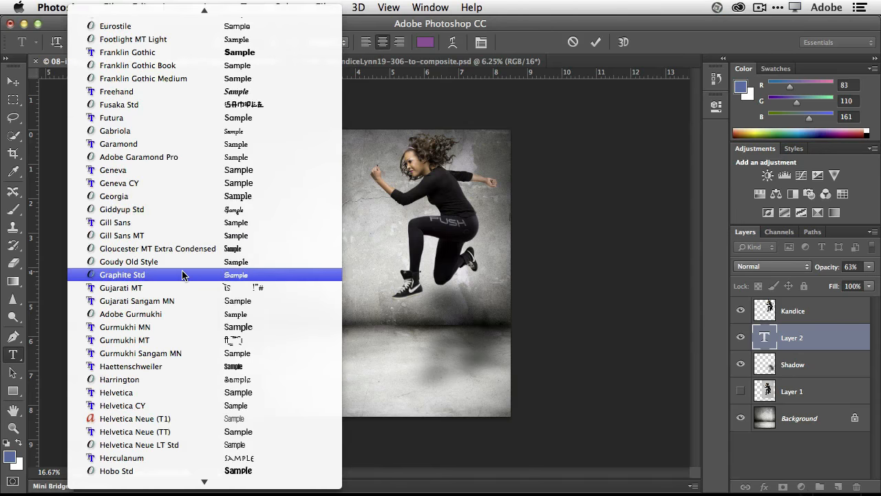
pyautogui.scroll(-11, 182, 275)
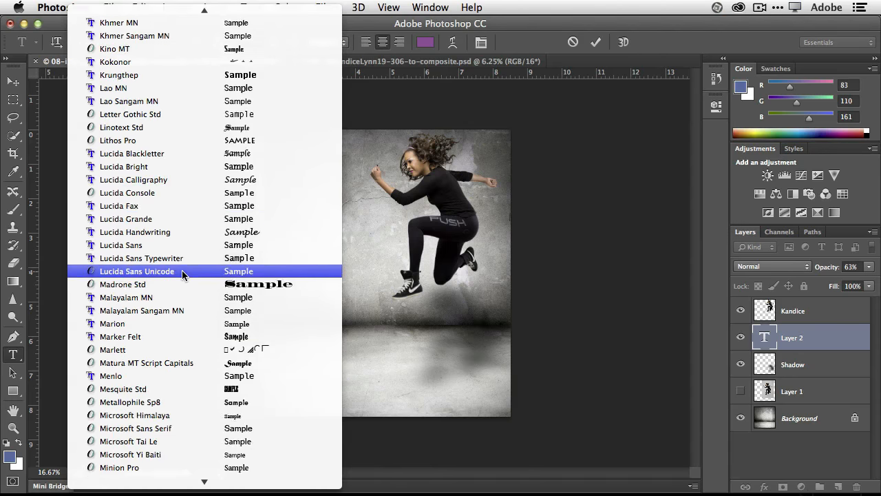
pyautogui.scroll(-3, 182, 276)
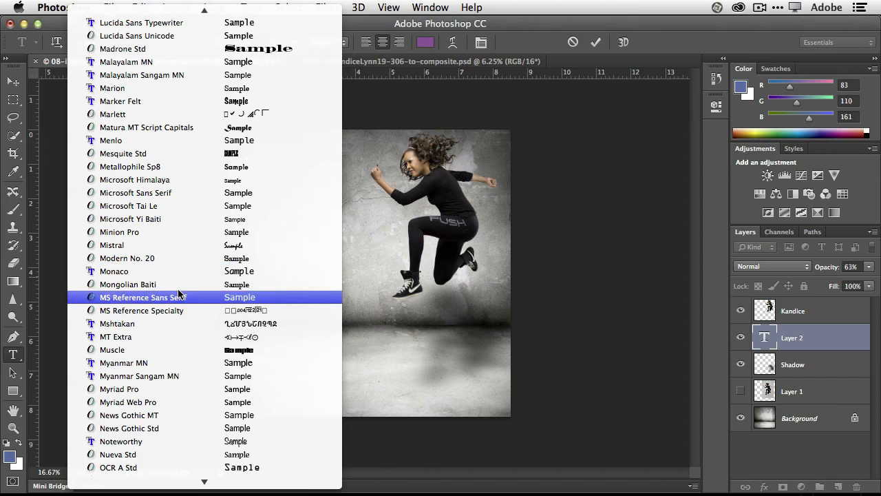
pyautogui.click(188, 354)
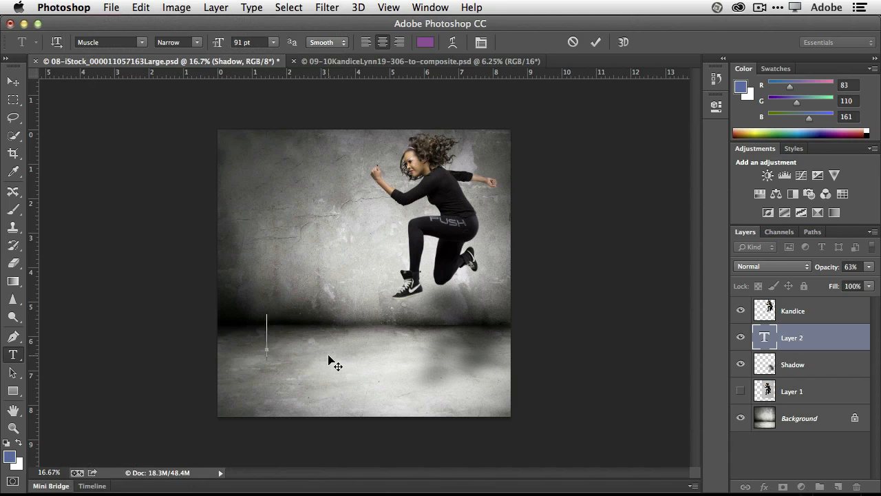
pyautogui.write('PUSH')
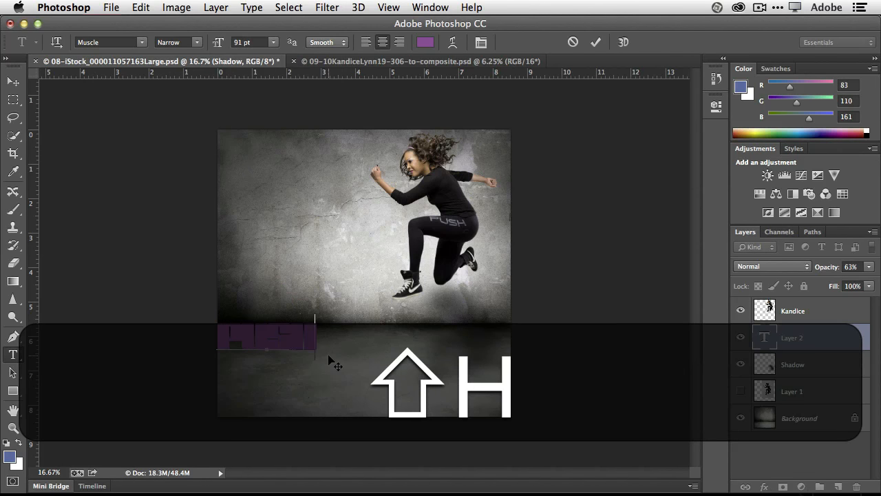
# Recolor the whole PUSH text to the dark grey 585b63, sampled from the lettering on the woman's pants.
pyautogui.press('super+a')
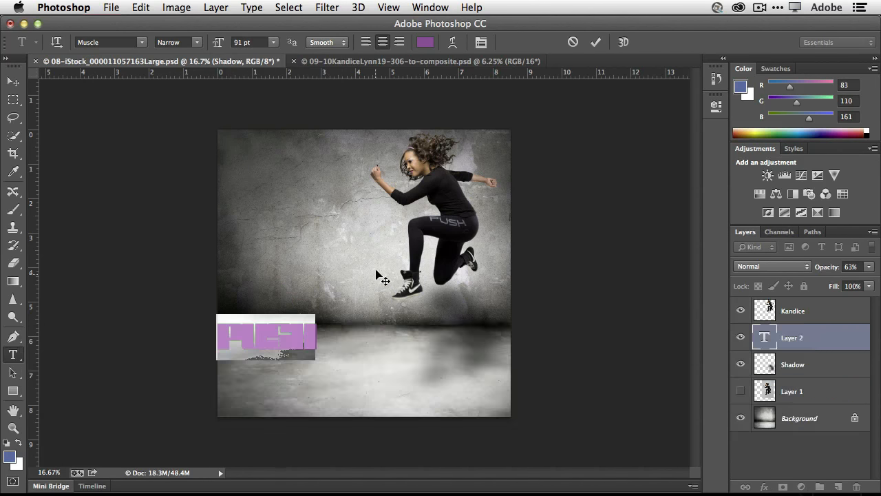
pyautogui.click(424, 43)
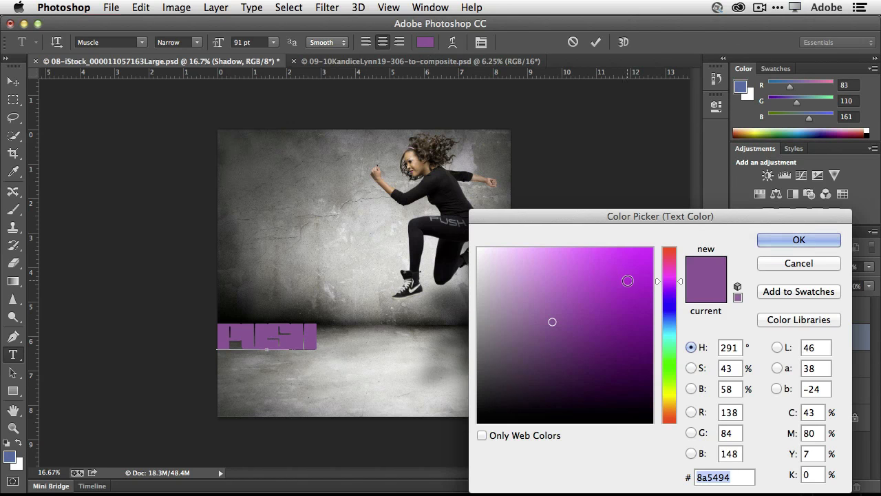
pyautogui.moveTo(661, 292); pyautogui.dragTo(670, 390)
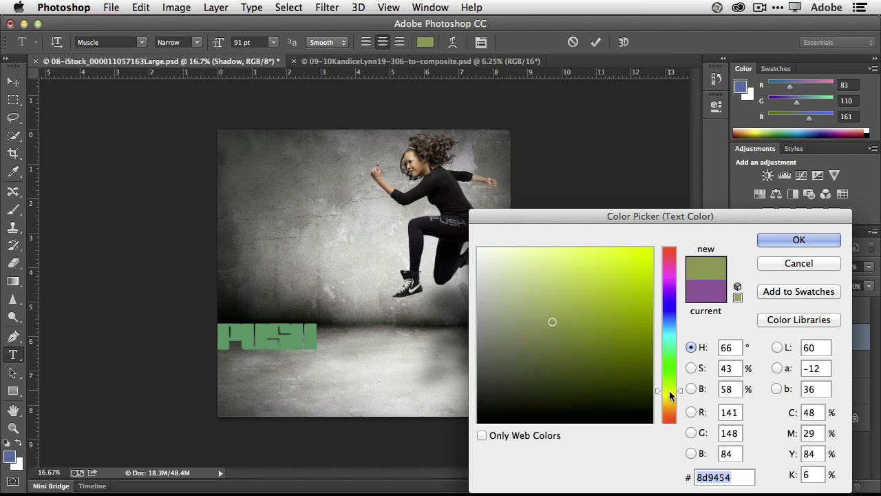
pyautogui.moveTo(521, 259); pyautogui.dragTo(480, 248)
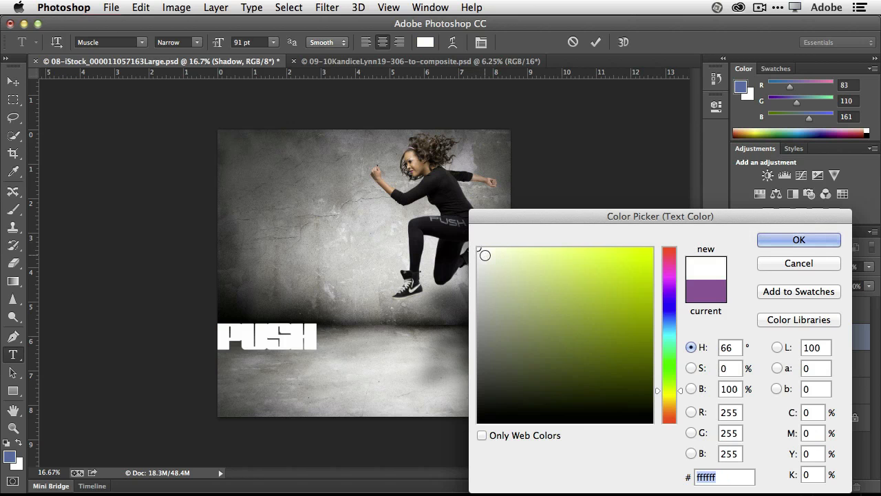
pyautogui.click(460, 222)
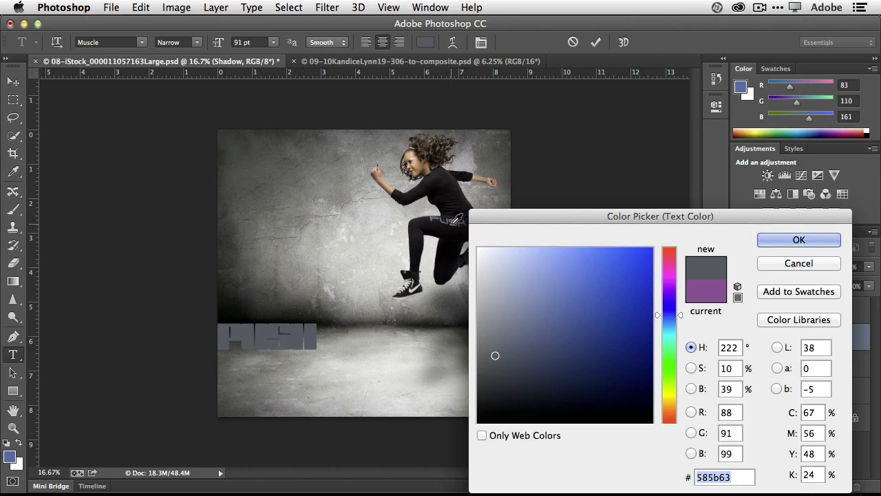
pyautogui.click(774, 242)
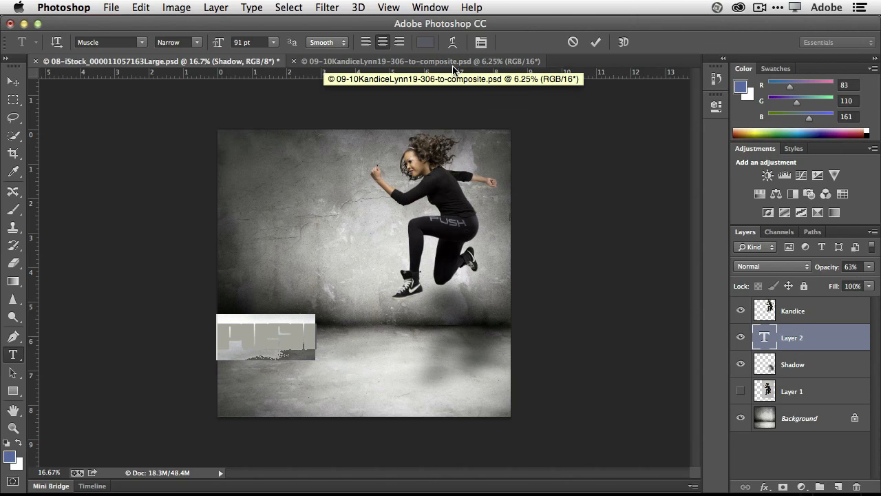
# Widen the letter spacing of the PUSH text and move it up onto the wall beside the woman.
pyautogui.hotkey('alt', 'Right')
pyautogui.hotkey('alt', 'Right')
pyautogui.hotkey('alt', 'Right')
pyautogui.hotkey('alt', 'Right')
pyautogui.hotkey('alt', 'Right')
pyautogui.hotkey('alt', 'Right')
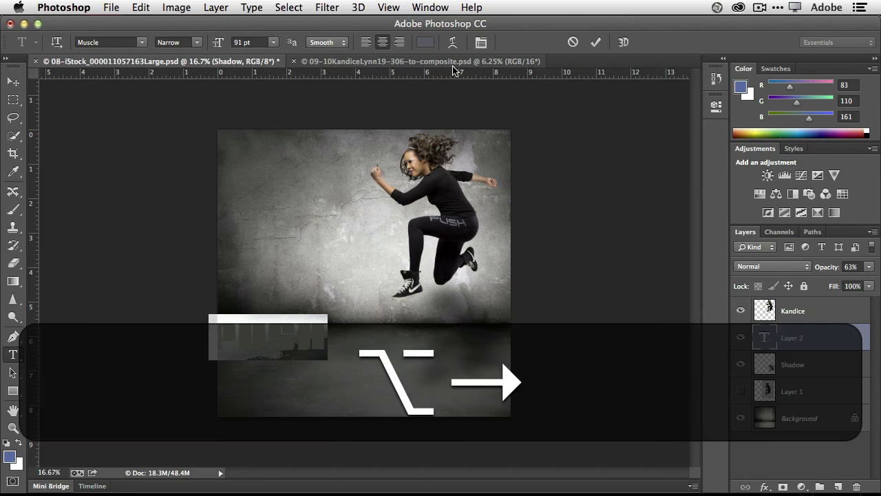
pyautogui.click(594, 45)
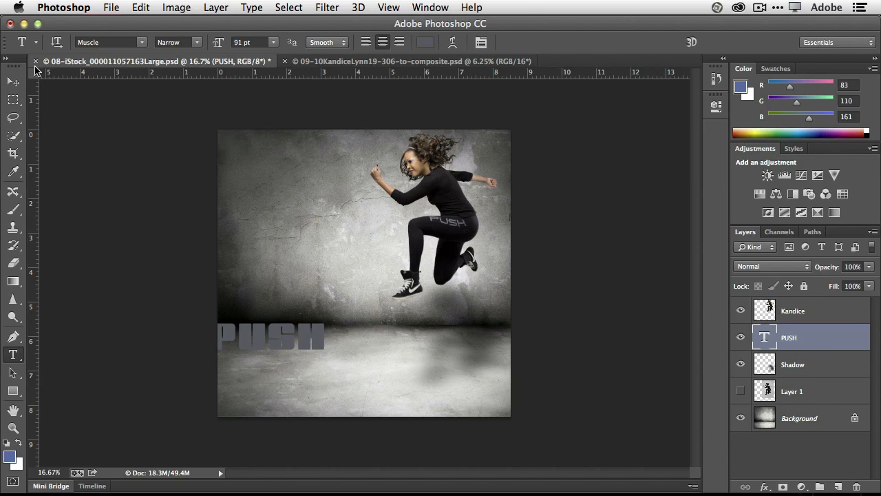
pyautogui.click(14, 83)
pyautogui.moveTo(264, 343); pyautogui.dragTo(307, 277)
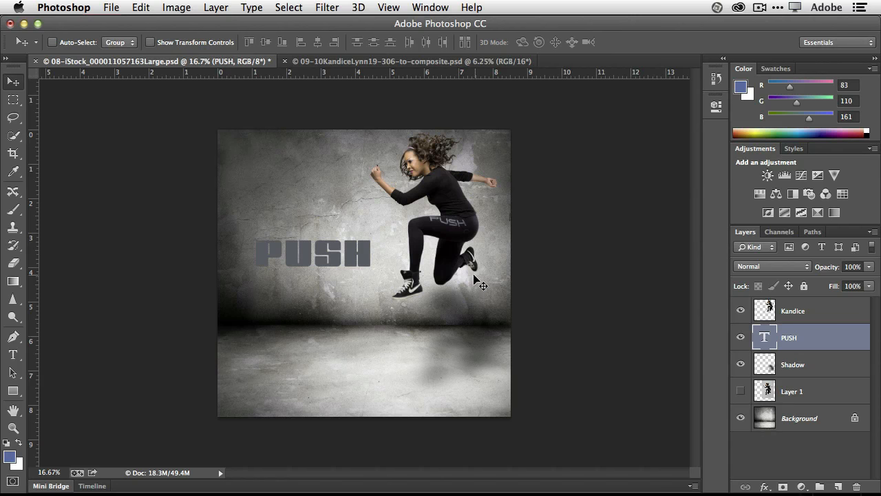
# Save the layered composite as a new Photoshop file named KL-push composite.psd in the PS CC Top 10 folder.
pyautogui.click(112, 7)
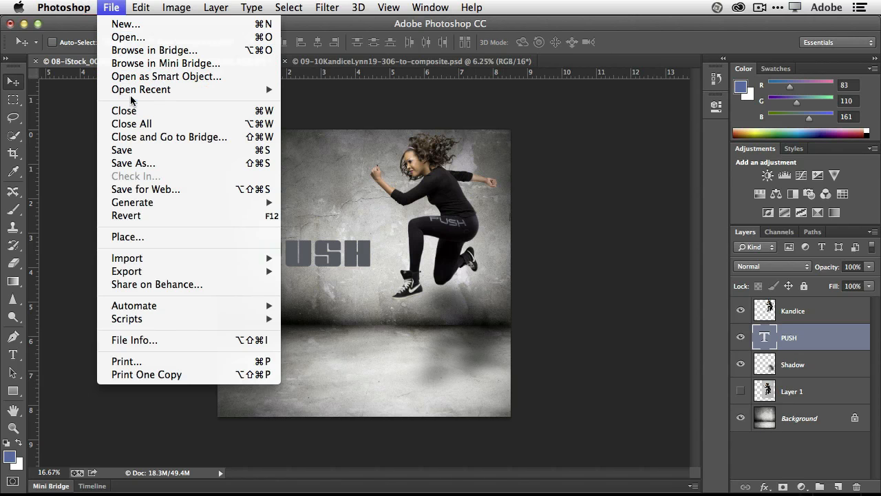
pyautogui.click(143, 164)
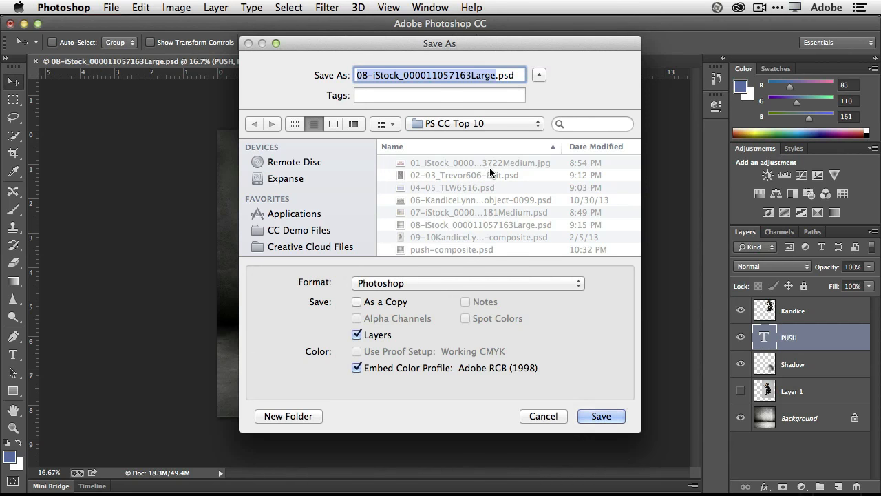
pyautogui.write('pus')
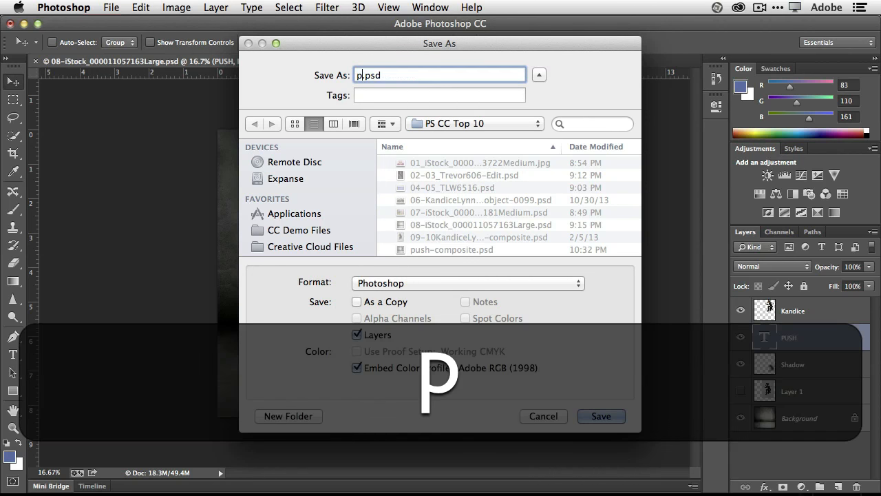
pyautogui.write('h')
pyautogui.press('BackSpace')
pyautogui.press('BackSpace')
pyautogui.press('BackSpace')
pyautogui.press('BackSpace')
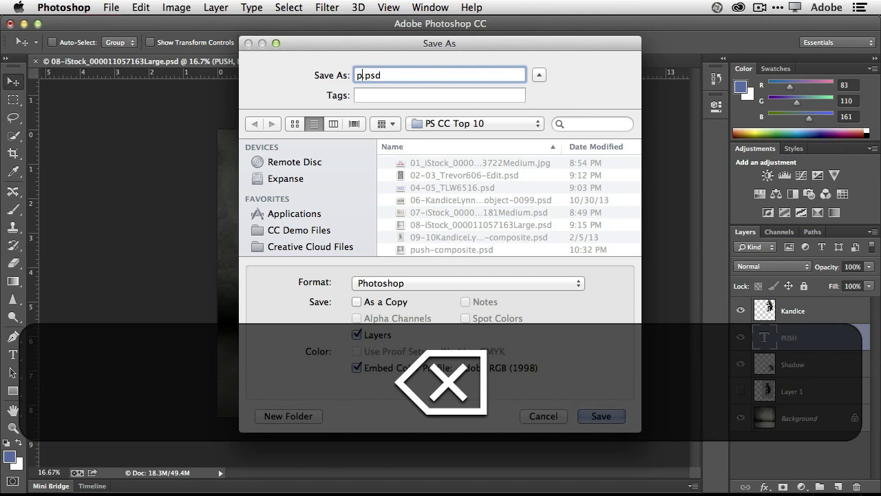
pyautogui.write('KL-push')
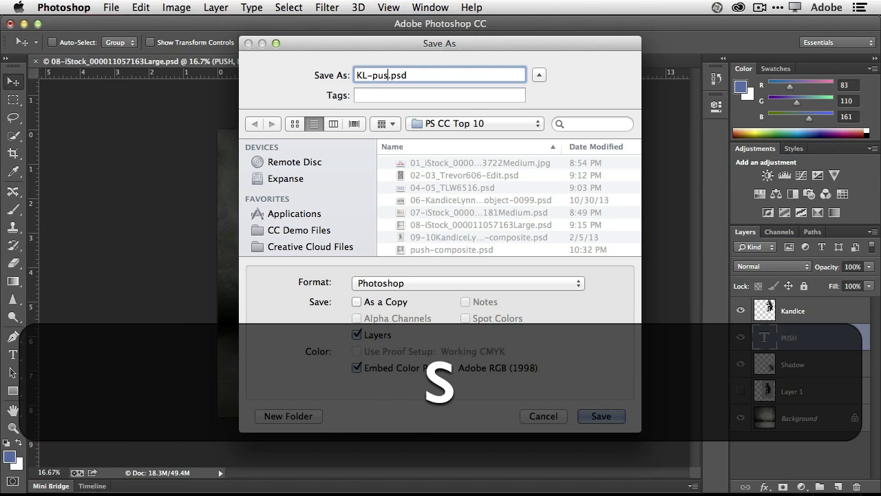
pyautogui.write(' comp')
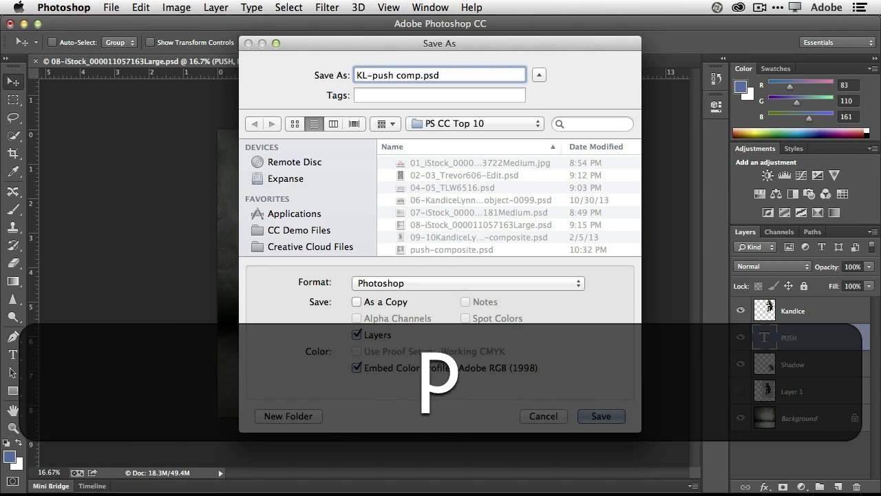
pyautogui.write('os')
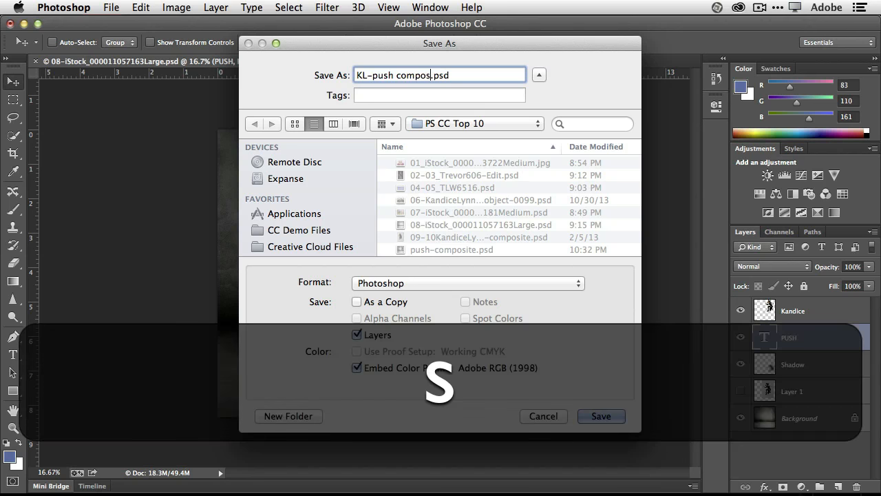
pyautogui.write('ite')
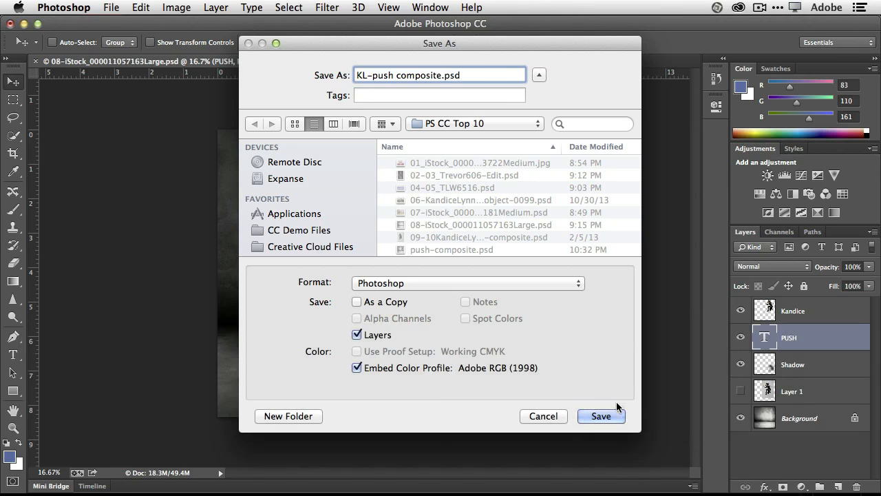
pyautogui.click(601, 415)
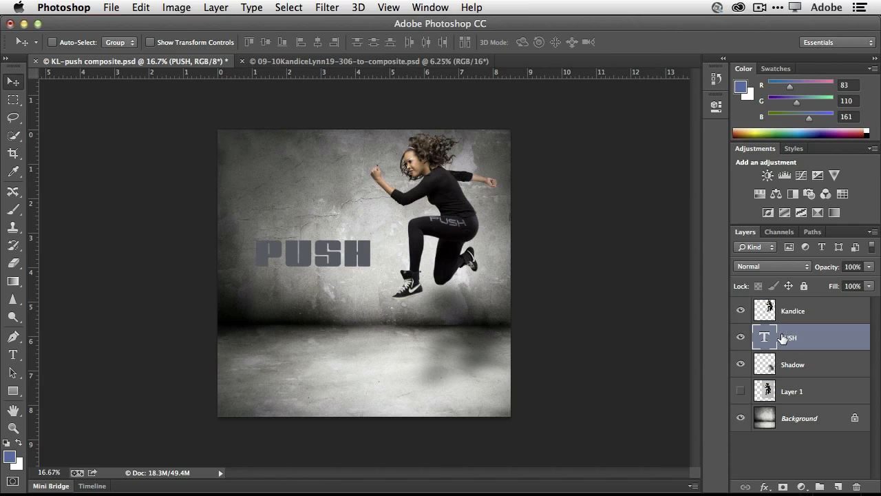
# Shift the PUSH text slightly higher on the wall and set up a Save for Web export 800 px wide.
pyautogui.moveTo(314, 260); pyautogui.dragTo(302, 241)
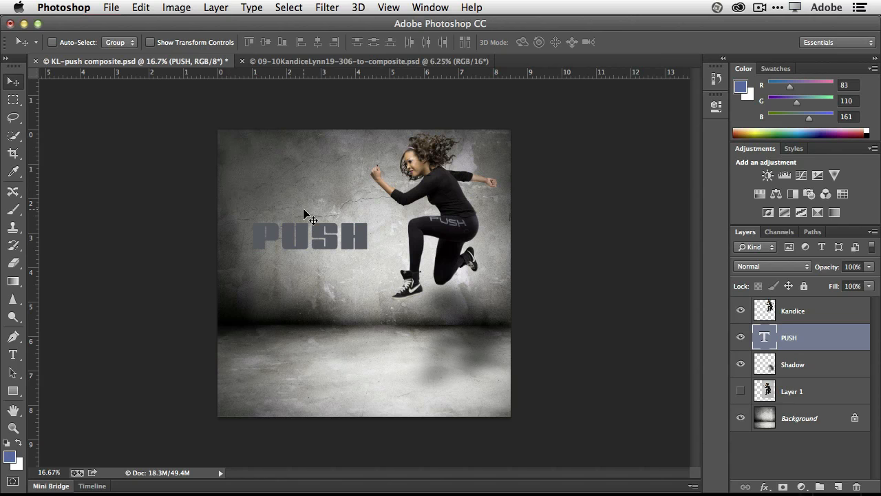
pyautogui.click(109, 8)
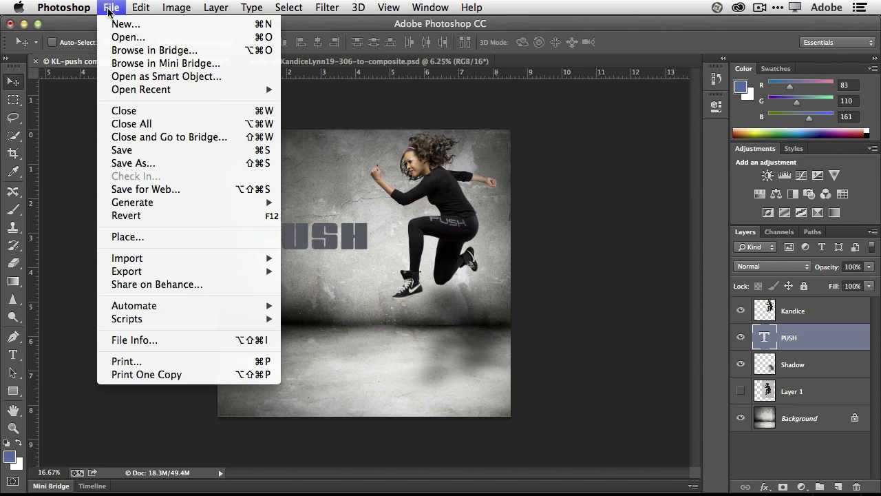
pyautogui.click(148, 190)
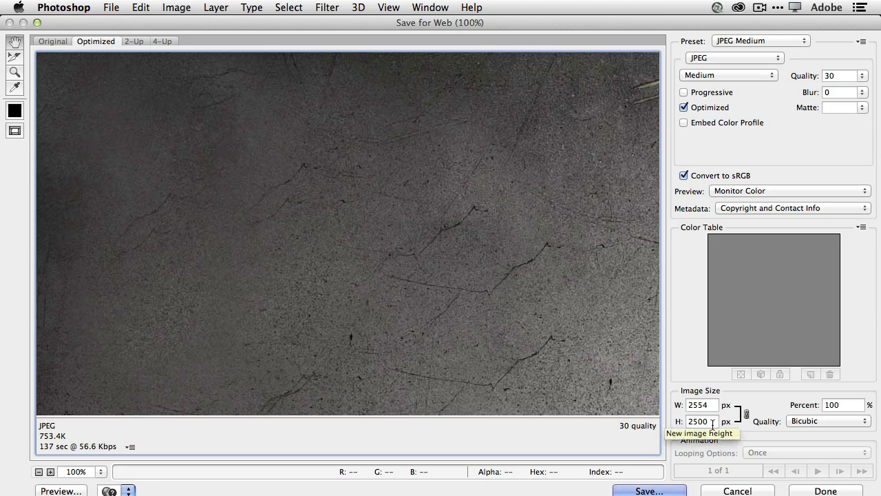
pyautogui.doubleClick(699, 404)
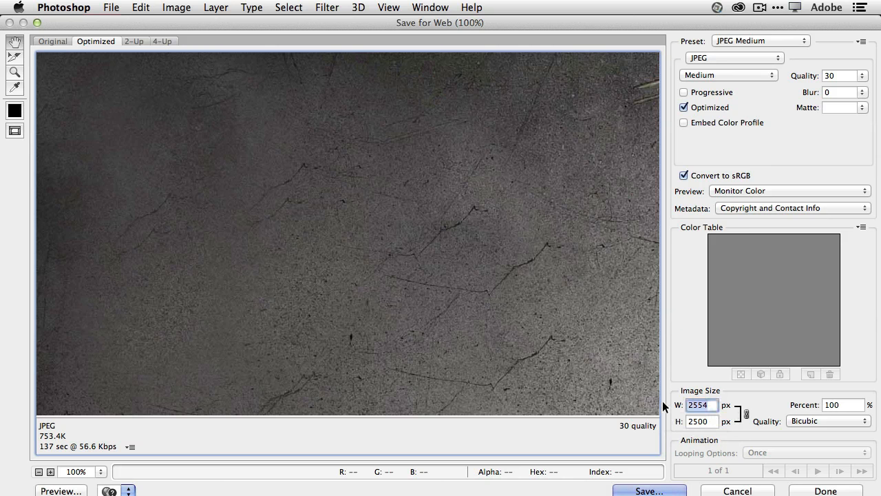
pyautogui.write('800')
pyautogui.press('Tab')
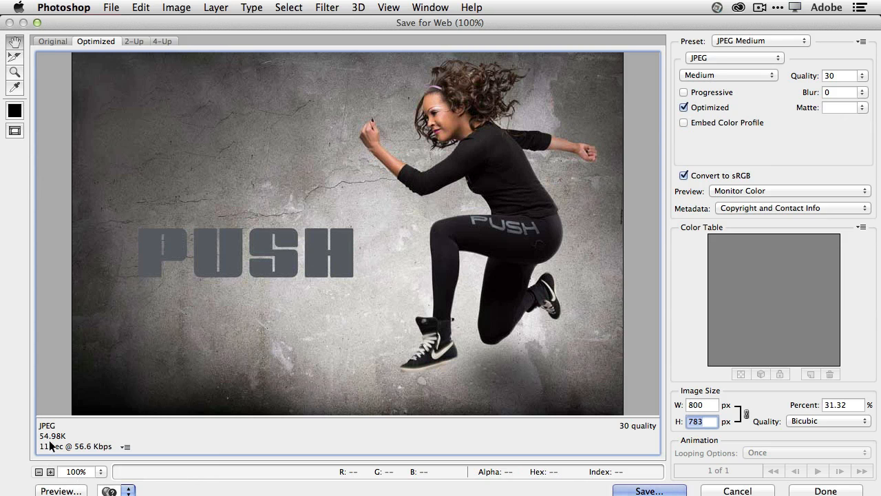
# Set the JPEG export quality to High and save the image to the Desktop as KL-push-composite.jpg.
pyautogui.click(720, 72)
pyautogui.click(720, 84)
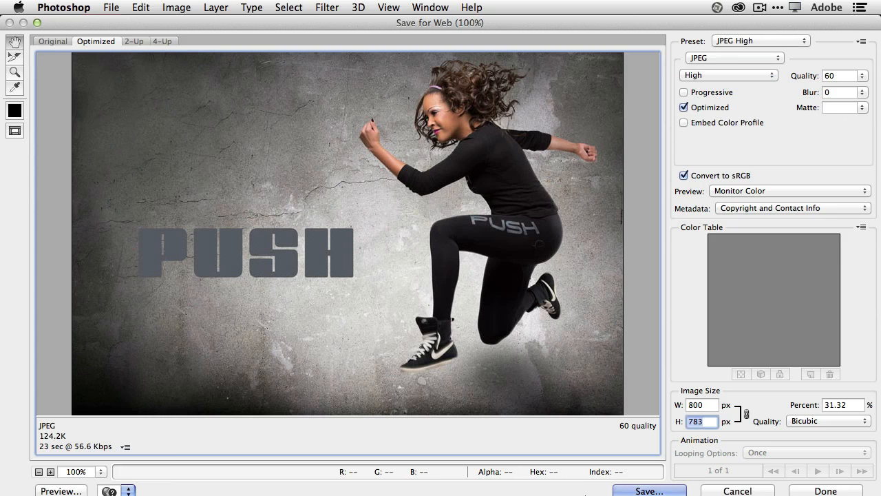
pyautogui.click(647, 490)
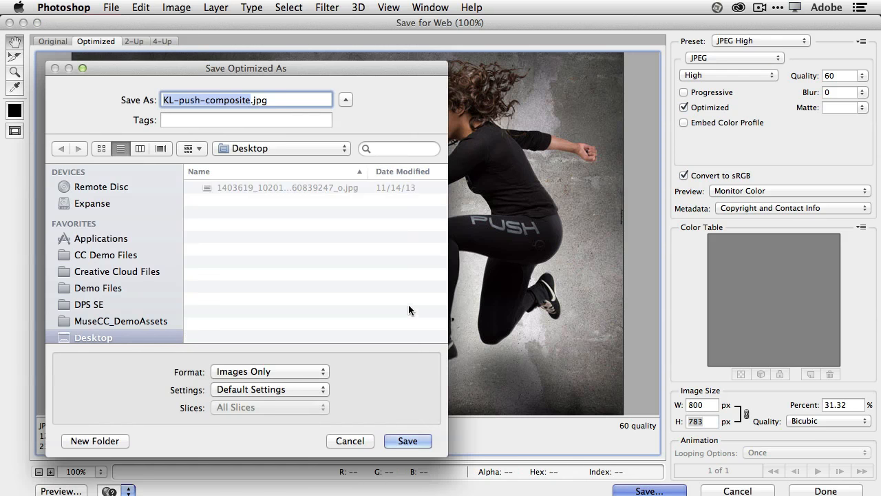
pyautogui.click(406, 441)
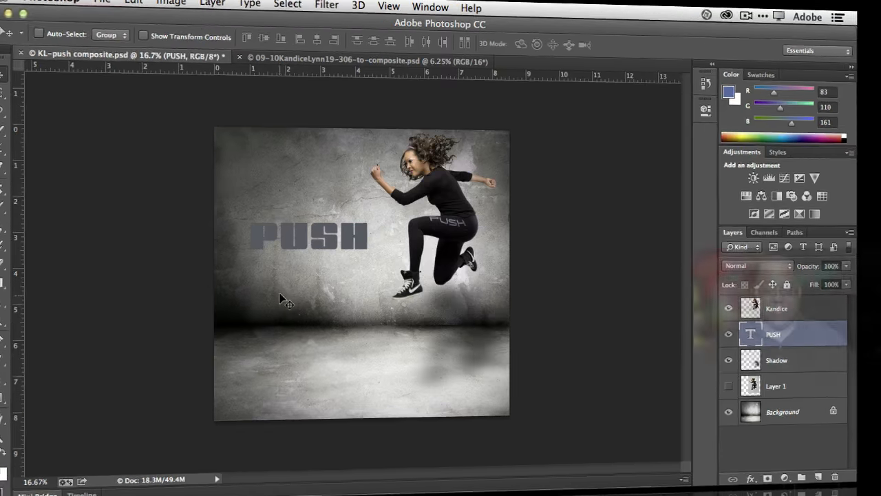